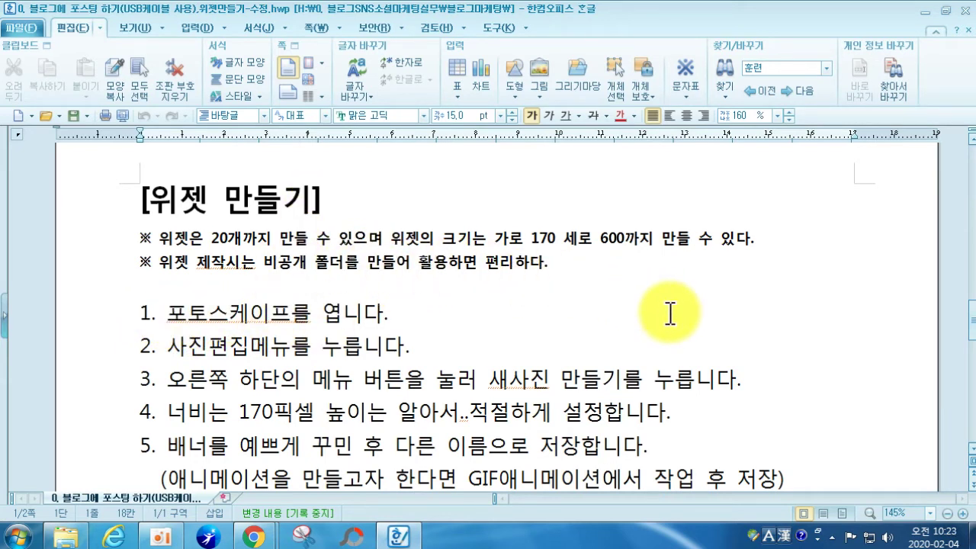
Switch to the Naver blog in Chrome and examine the floral skin, its text links and the green button widgets below it.
mouse_move(258, 534)
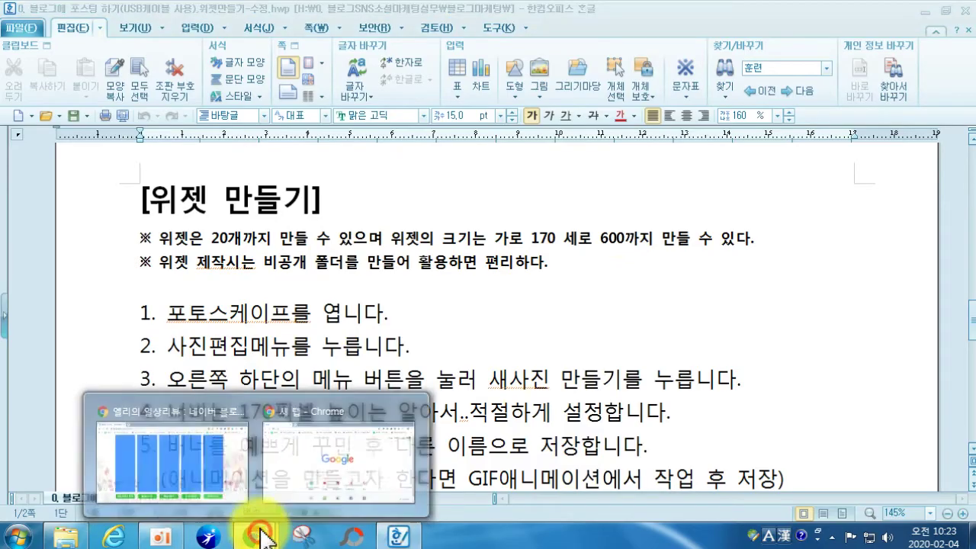
left_click(202, 463)
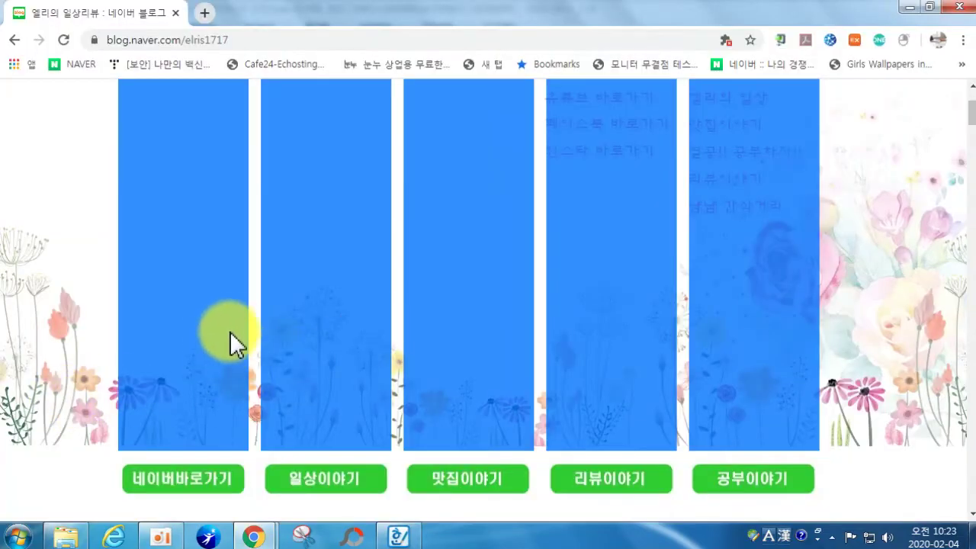
scroll(224, 339, "up", 2)
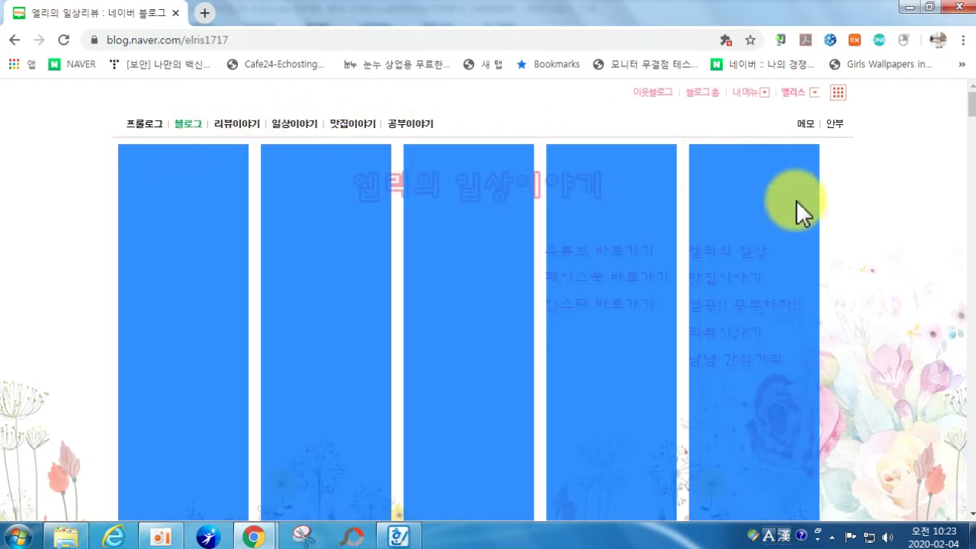
left_click(11, 229)
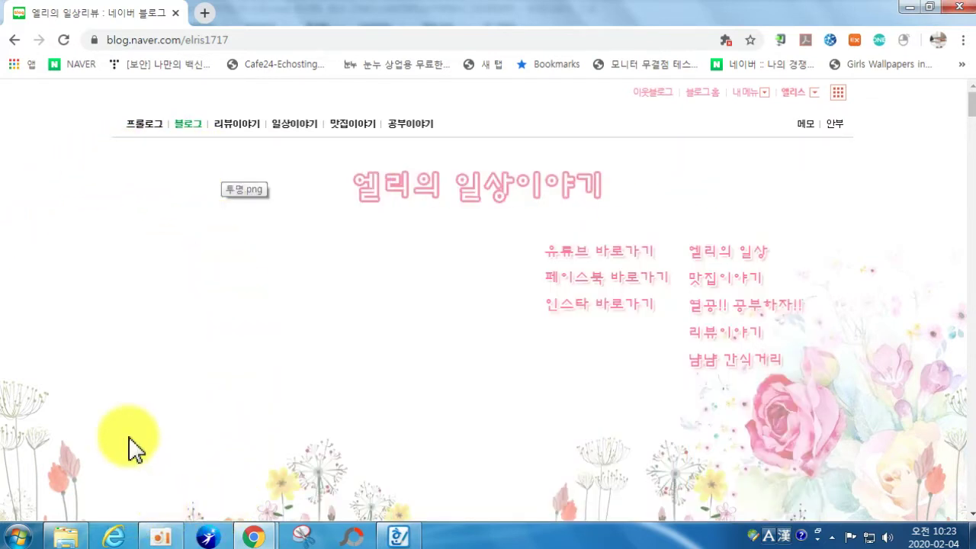
key("alt+space")
key("m")
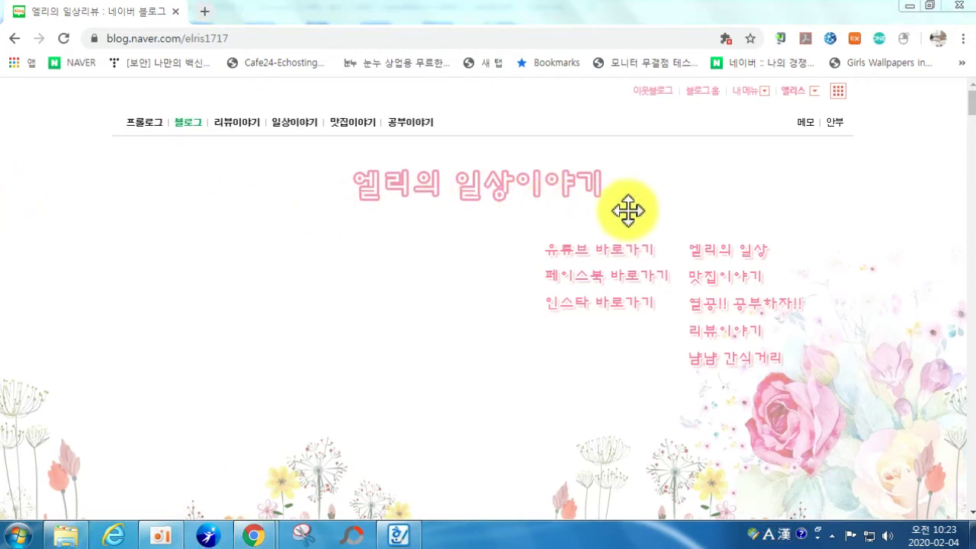
scroll(846, 263, "down", 2)
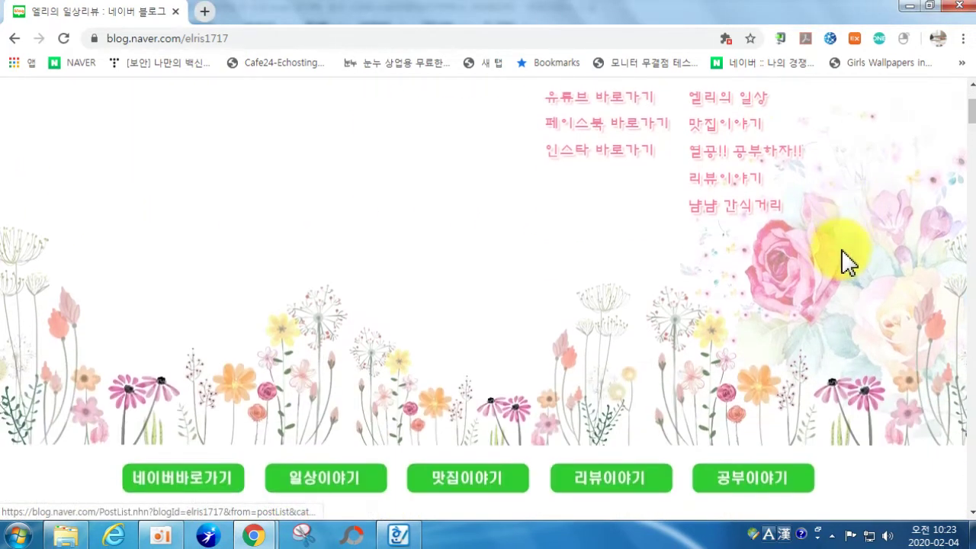
scroll(849, 263, "down", 2)
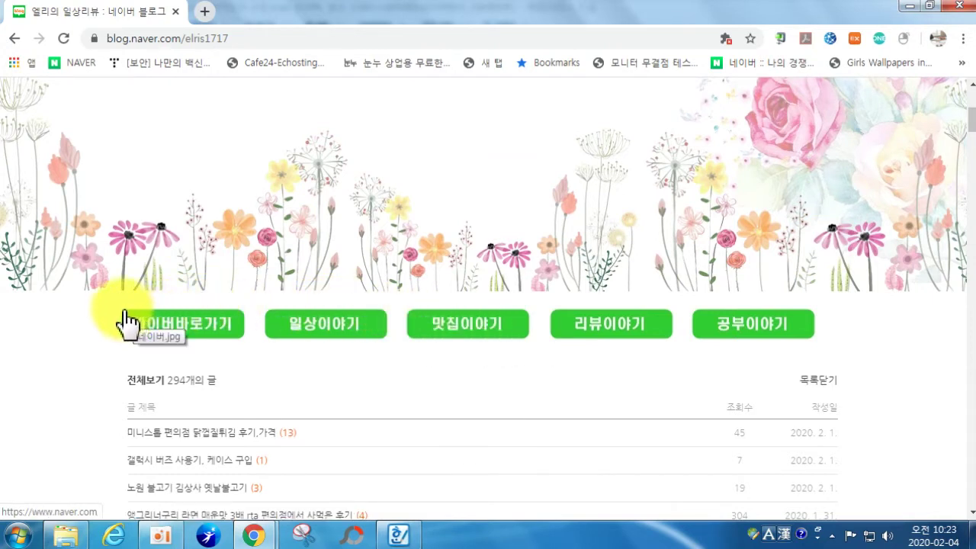
Highlight the transparent widgets over the blog skin, examine how they line up with the green buttons, and clear the selection.
left_click_drag(44, 271, 129, 252)
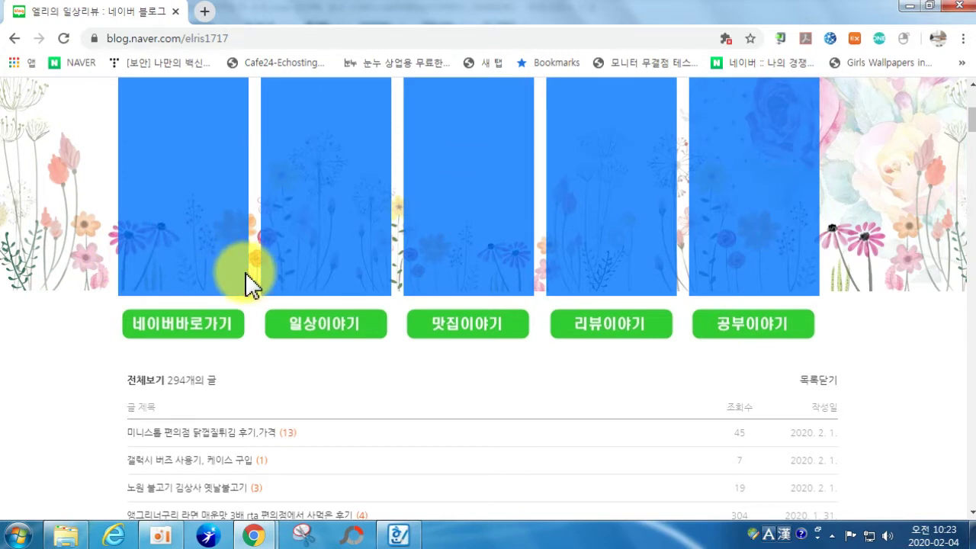
left_click_drag(249, 271, 137, 262)
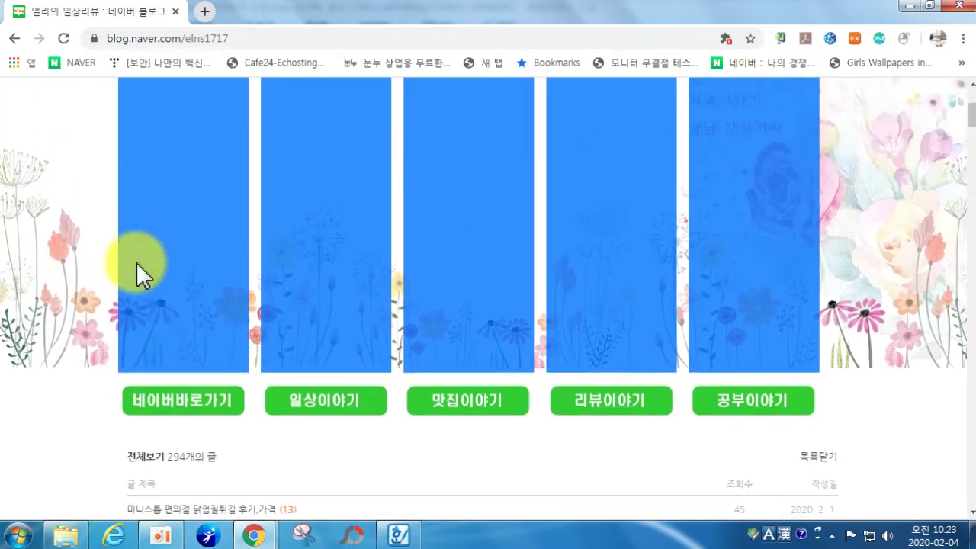
scroll(141, 256, "up", 2)
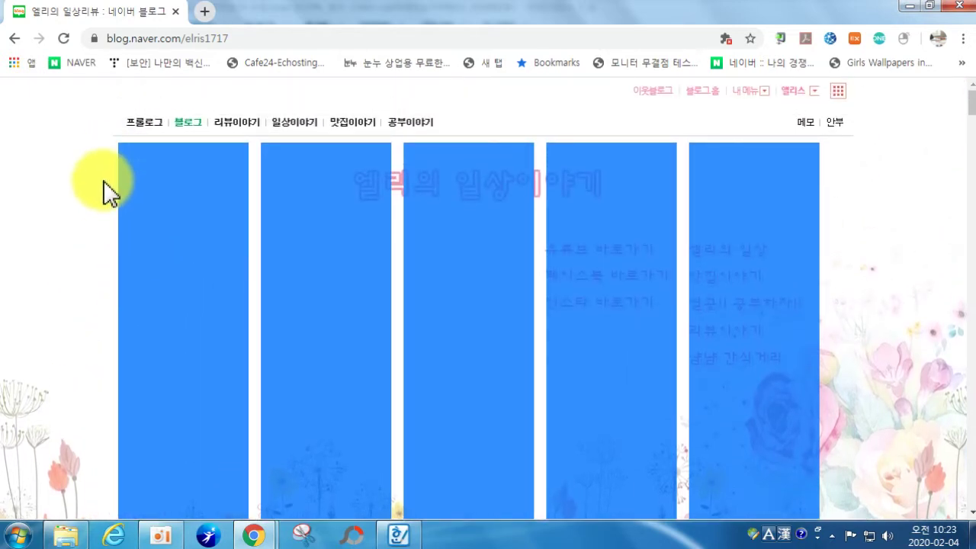
scroll(106, 229, "down", 3)
scroll(105, 316, "up", 3)
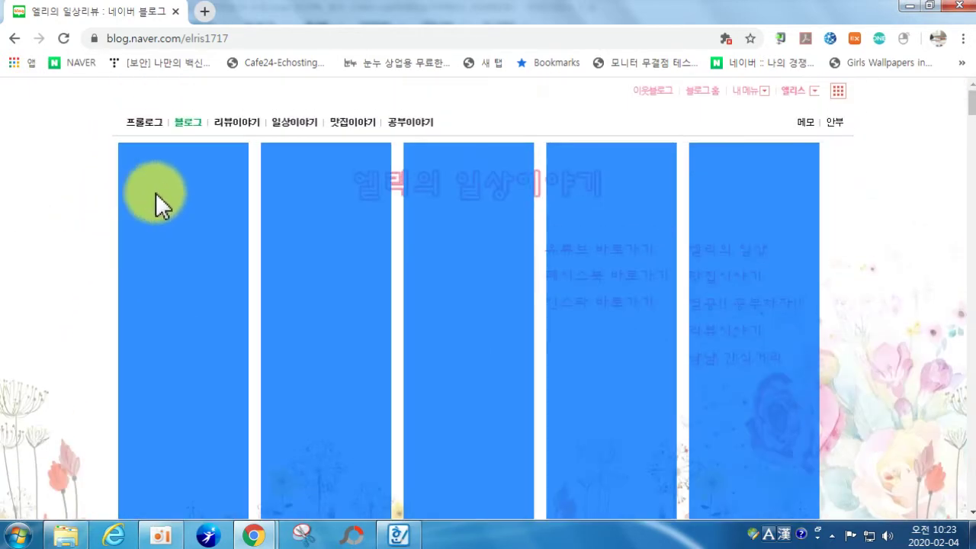
scroll(153, 222, "down", 2)
scroll(167, 376, "down", 1)
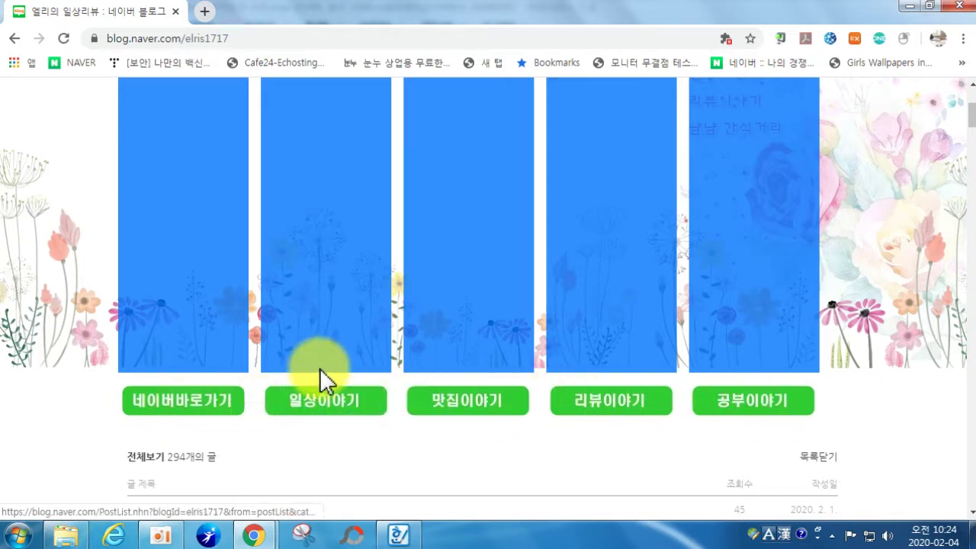
left_click(347, 406)
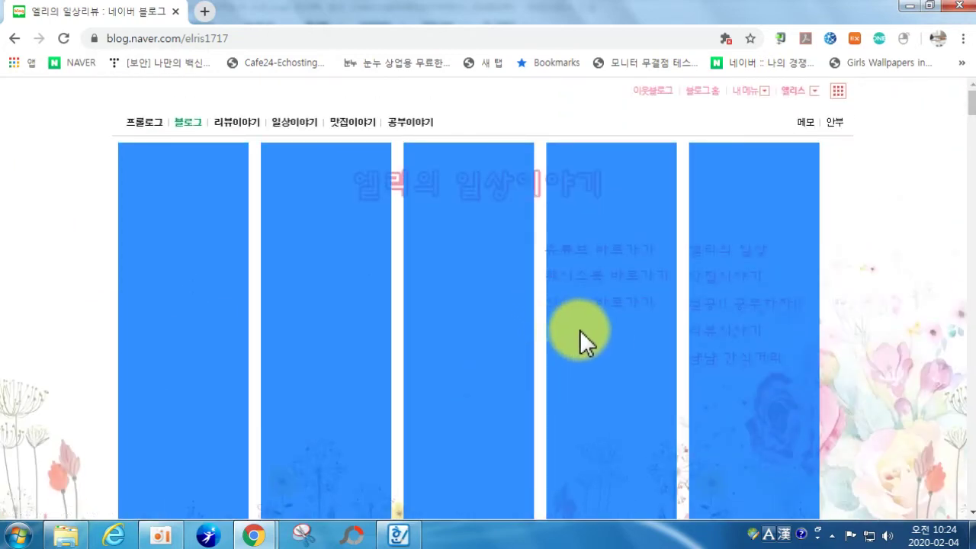
scroll(626, 349, "down", 4)
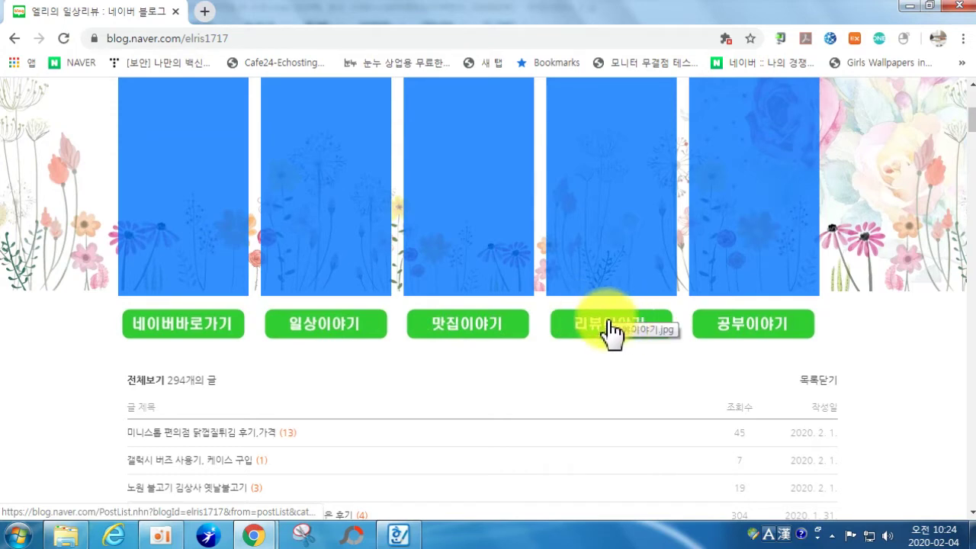
left_click(893, 331)
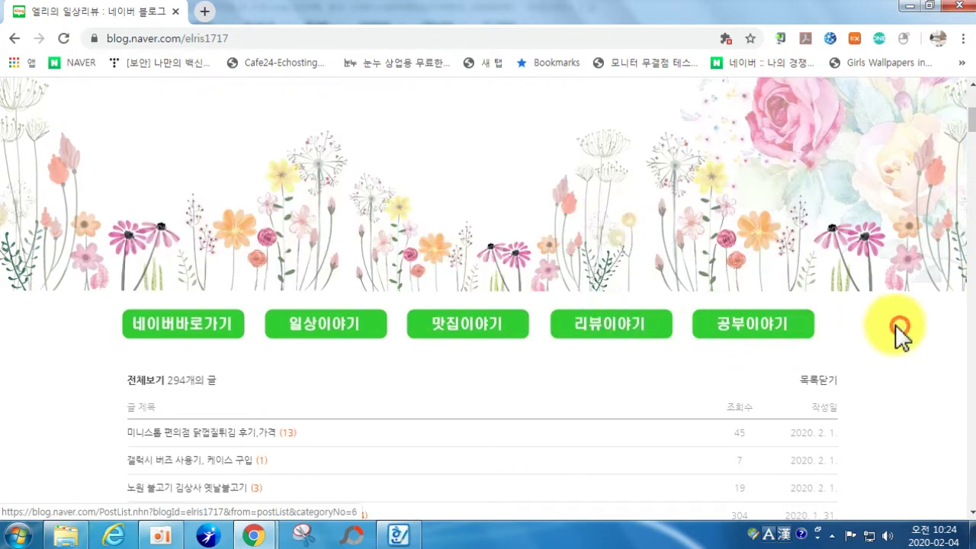
Follow the 일상이야기 widget button and look through the posts of the blog category it links to.
left_click(331, 325)
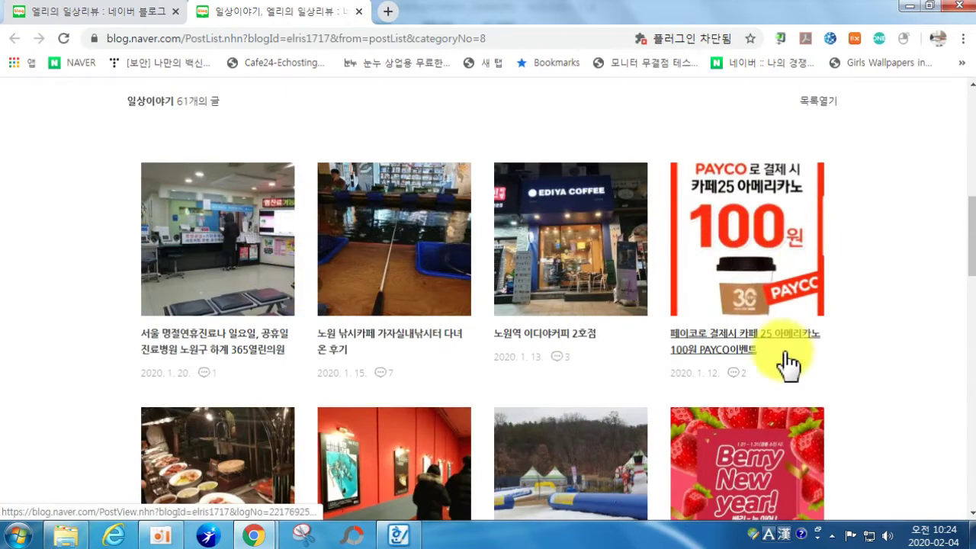
scroll(784, 328, "down", 5)
scroll(239, 397, "up", 8)
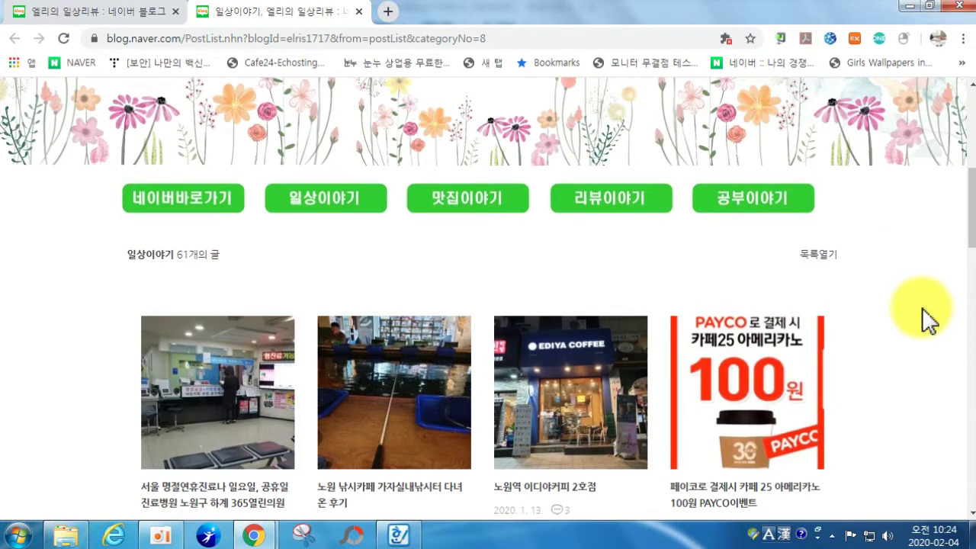
scroll(925, 317, "up", 1)
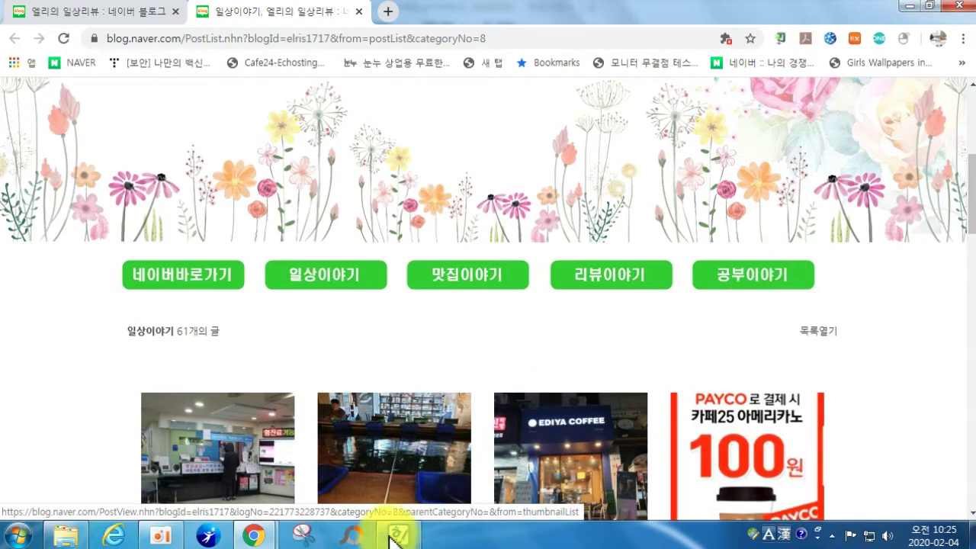
Minimize the browser, switch to PhotoScape and open its photo editor (사진편집).
left_click(904, 7)
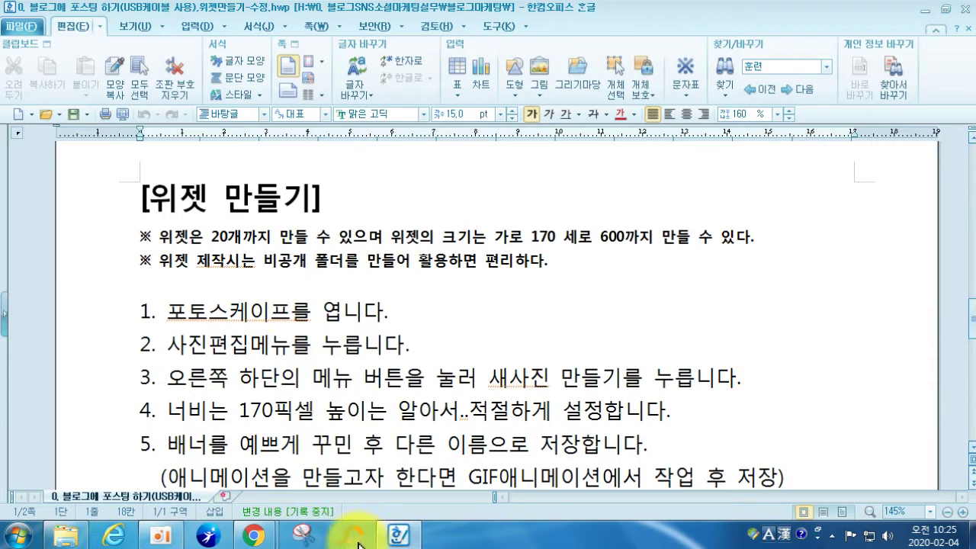
left_click(356, 544)
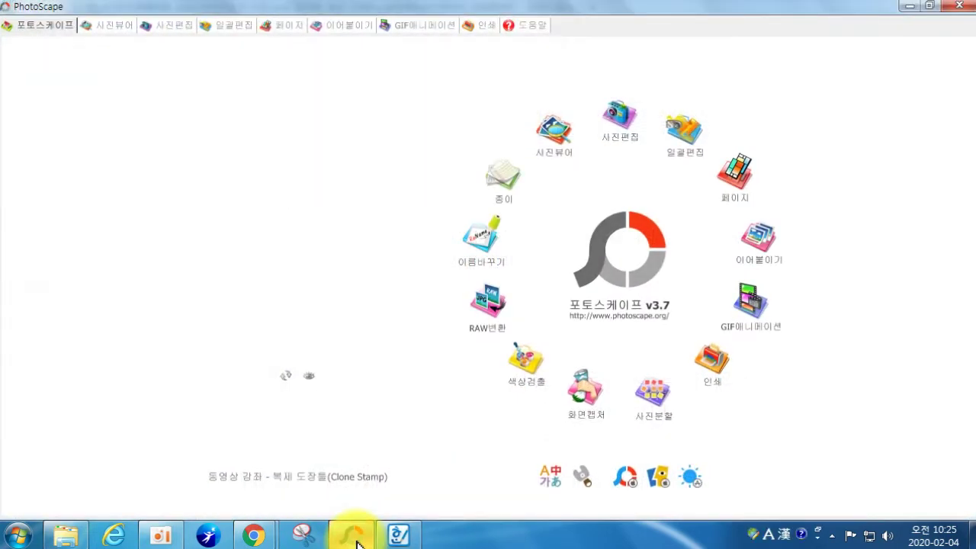
left_click(622, 122)
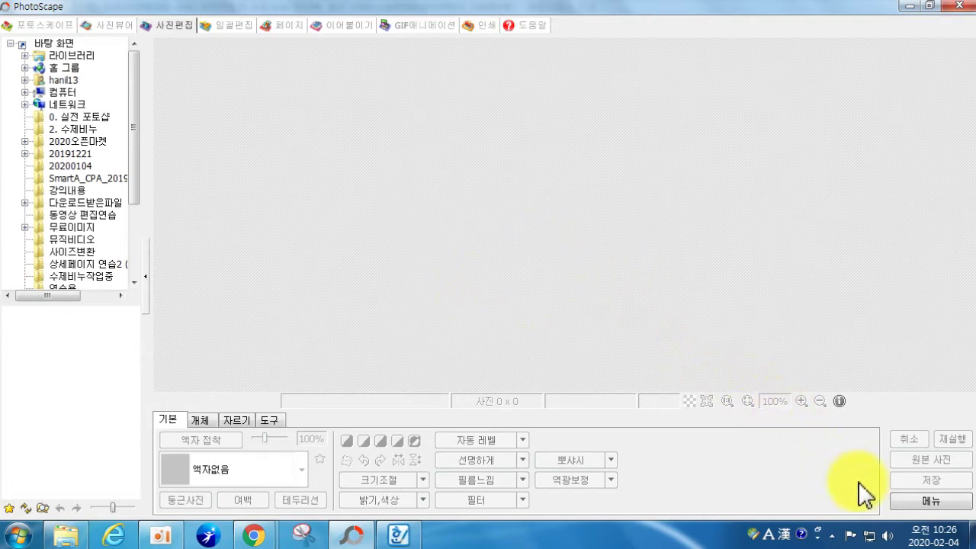
left_click(915, 503)
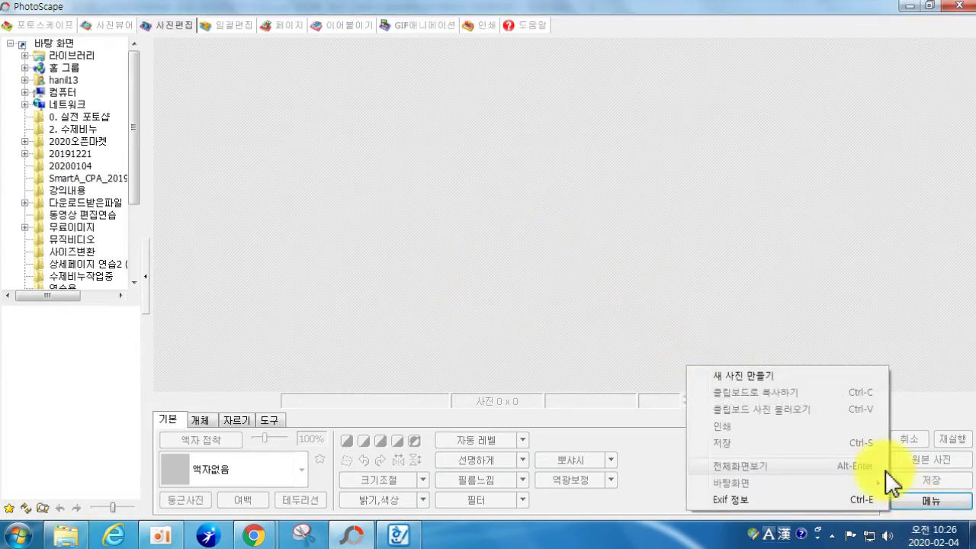
left_click(817, 377)
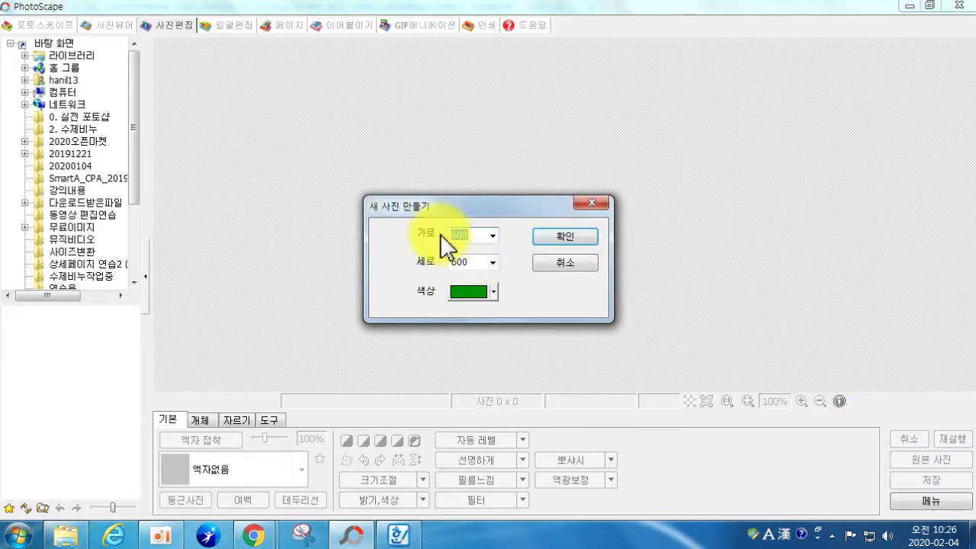
type("17")
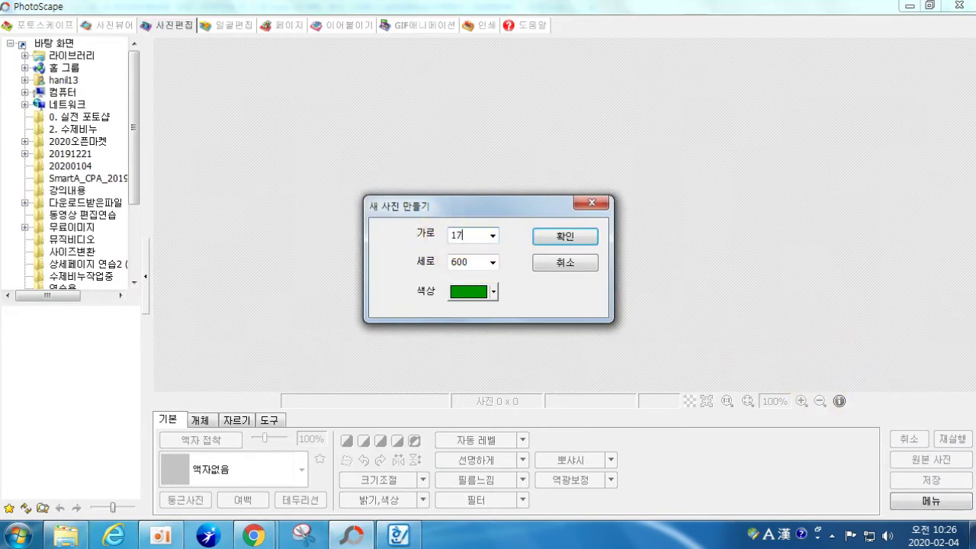
type("0")
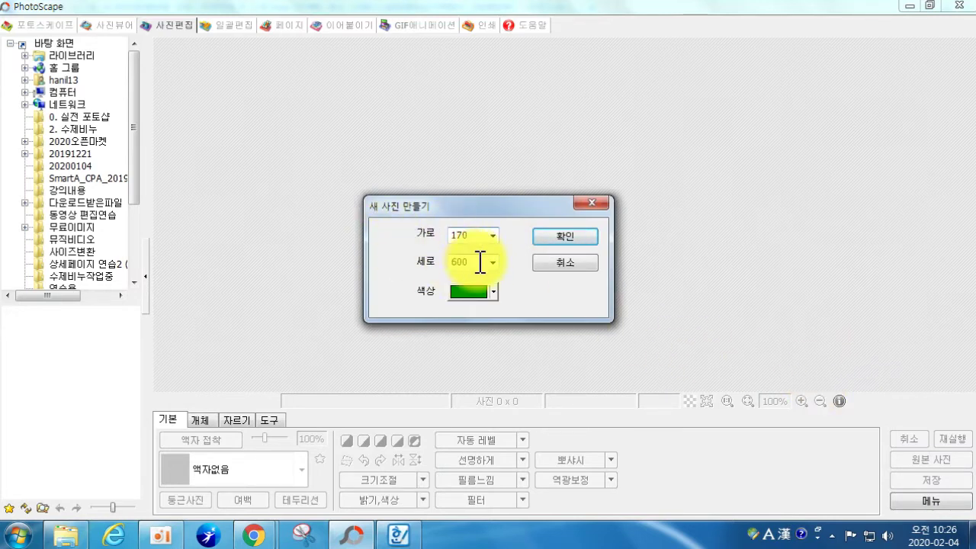
double_click(477, 261)
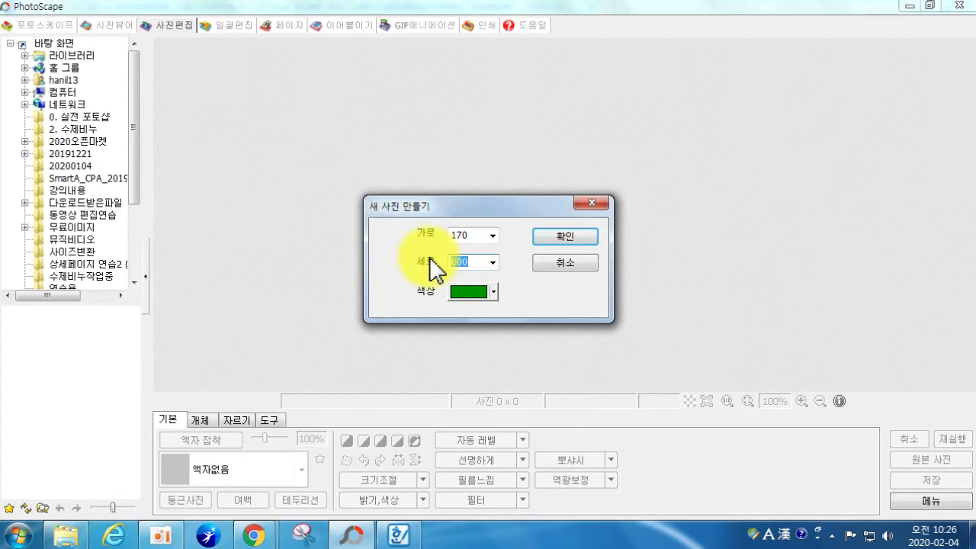
type("50")
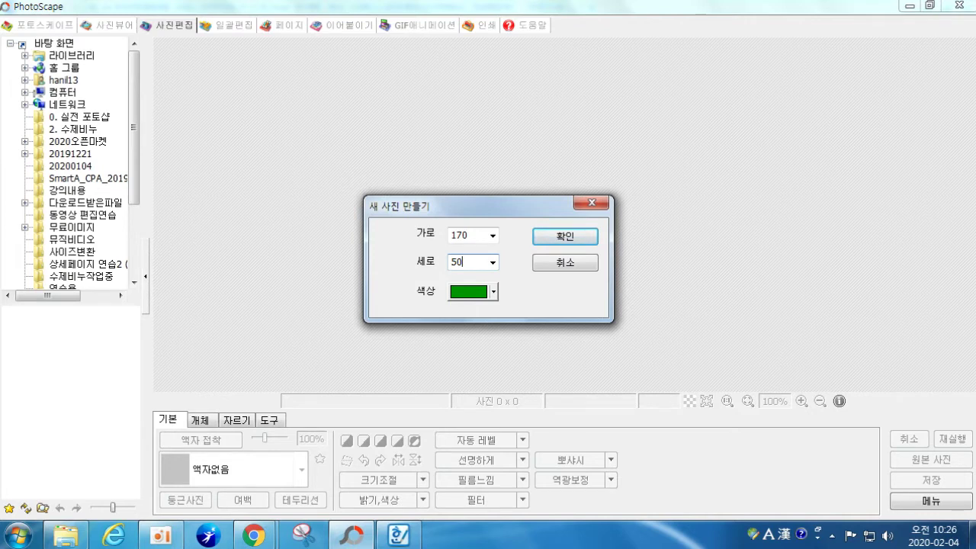
left_click(591, 202)
Create a new picture with width 170, height 50 and a white background color.
left_click(900, 502)
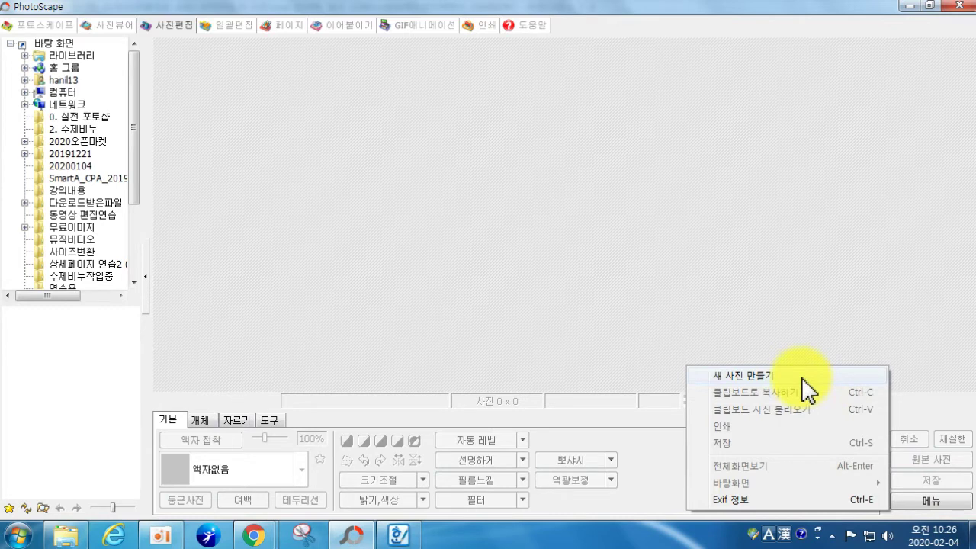
left_click(802, 378)
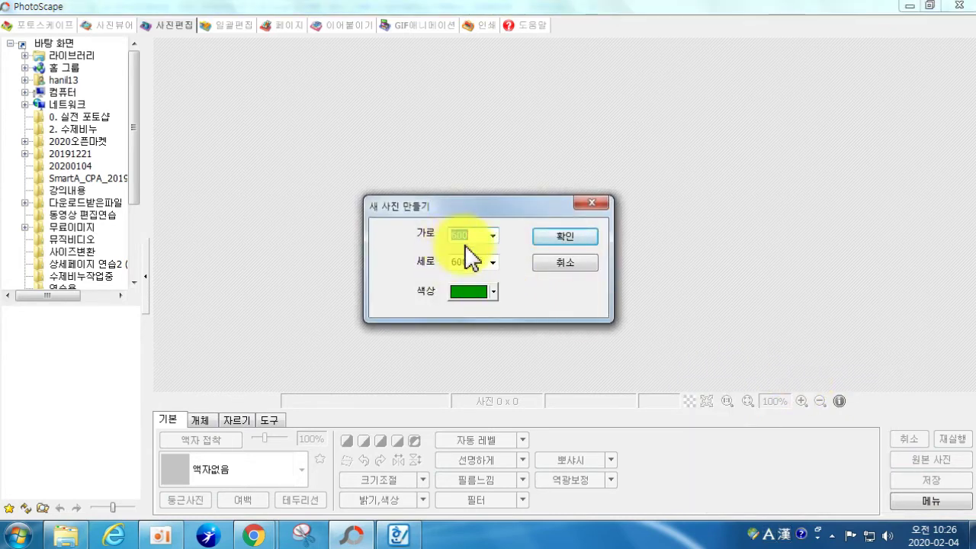
type("170")
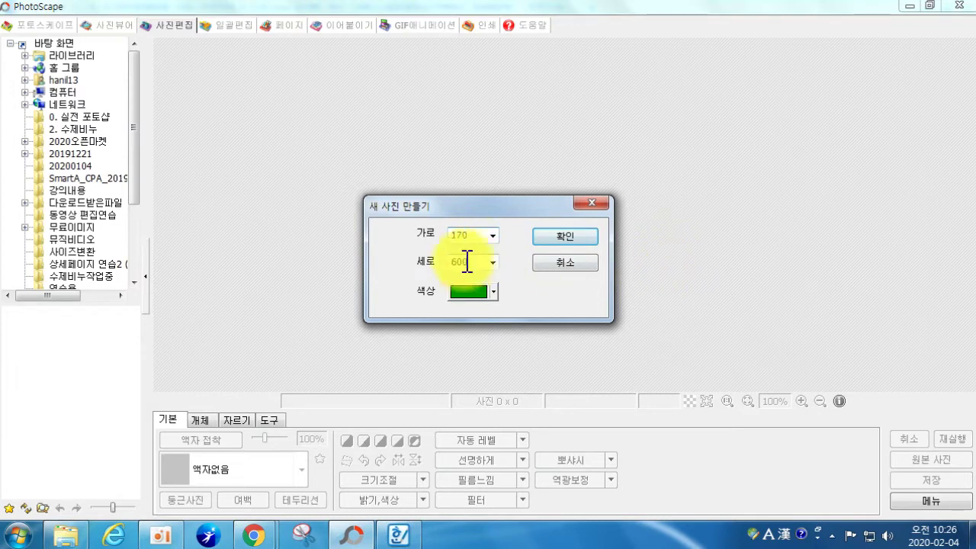
left_click_drag(476, 262, 446, 263)
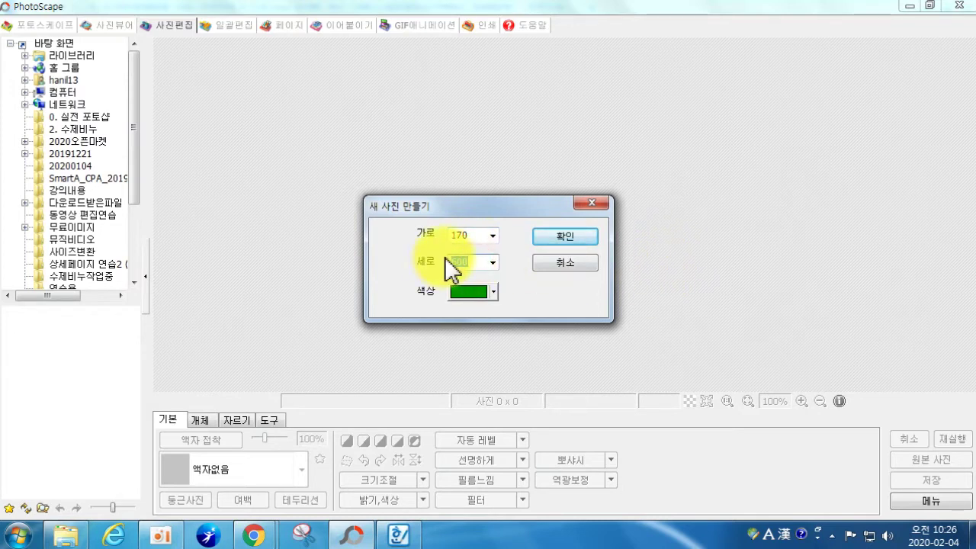
type("5")
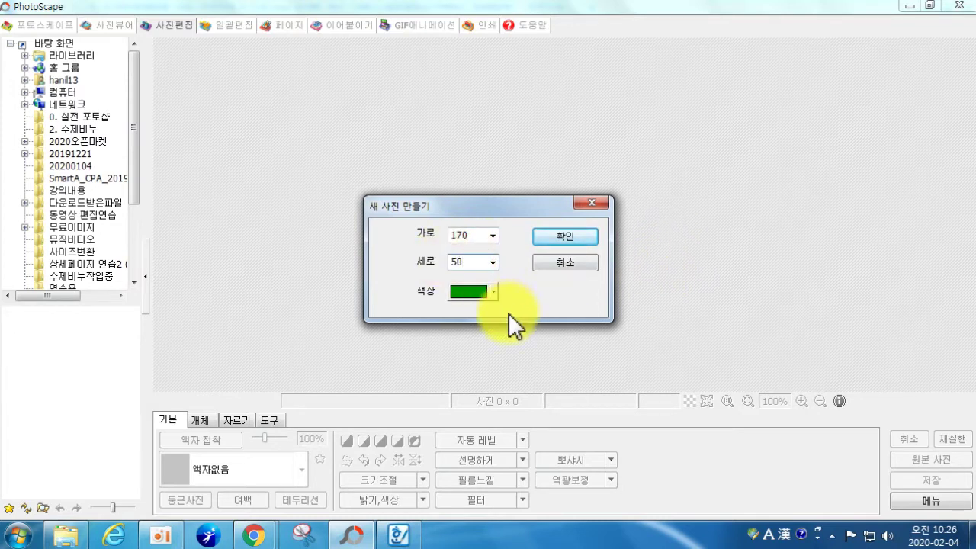
left_click(493, 292)
left_click(552, 385)
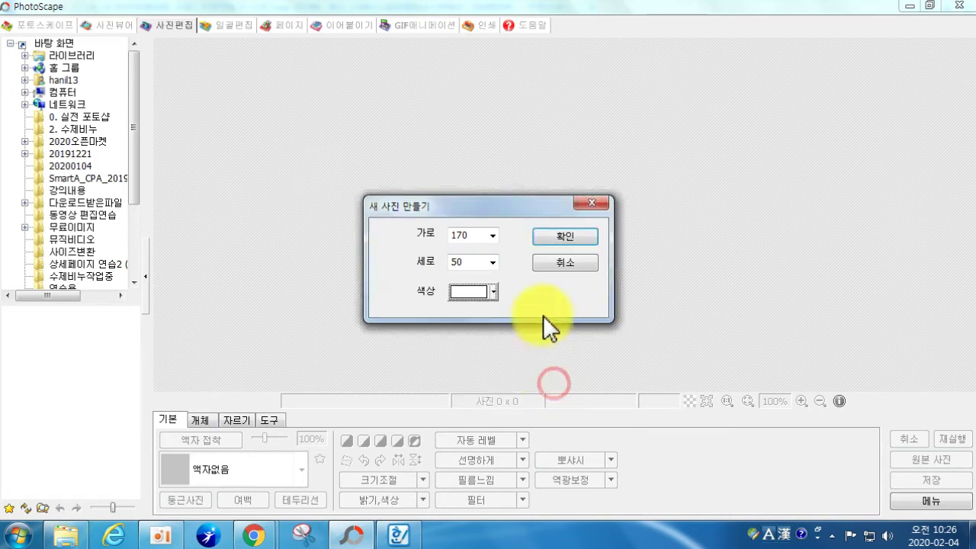
left_click(570, 239)
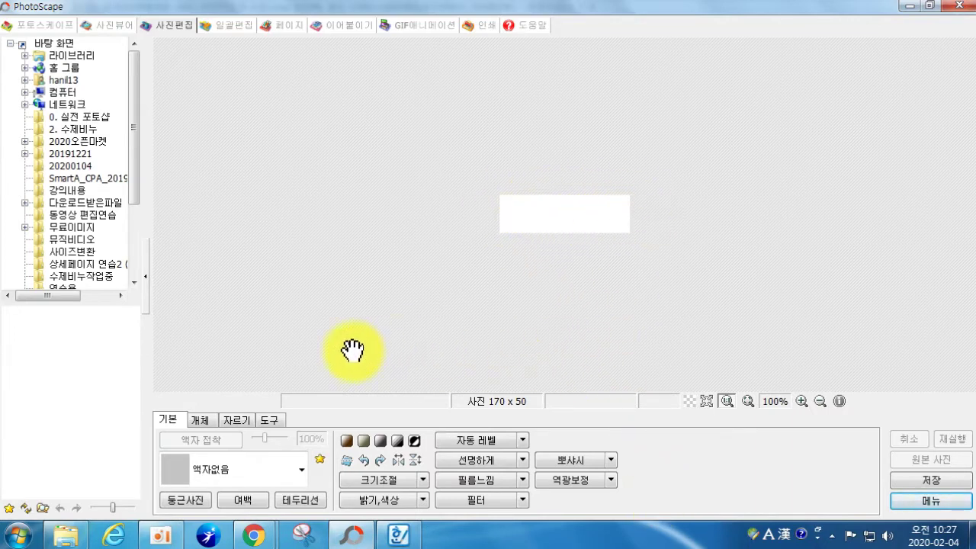
Draw a light pink filled rounded rectangle over the white picture, leaving a thin white margin all around.
left_click(202, 420)
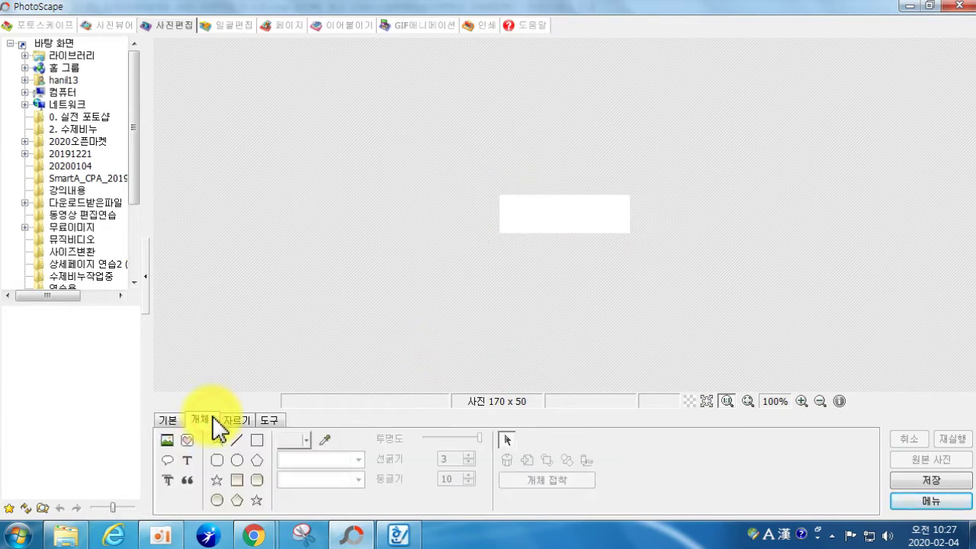
left_click(256, 483)
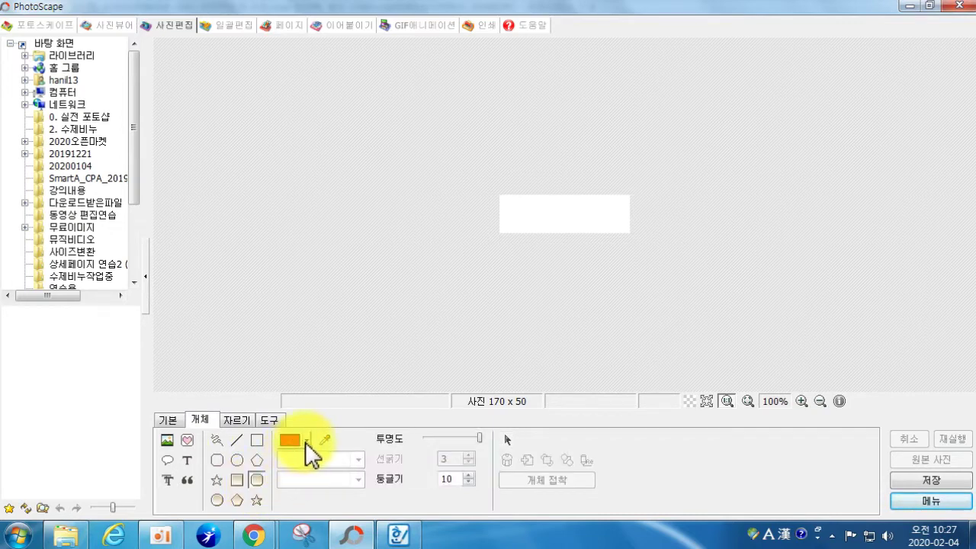
left_click(305, 441)
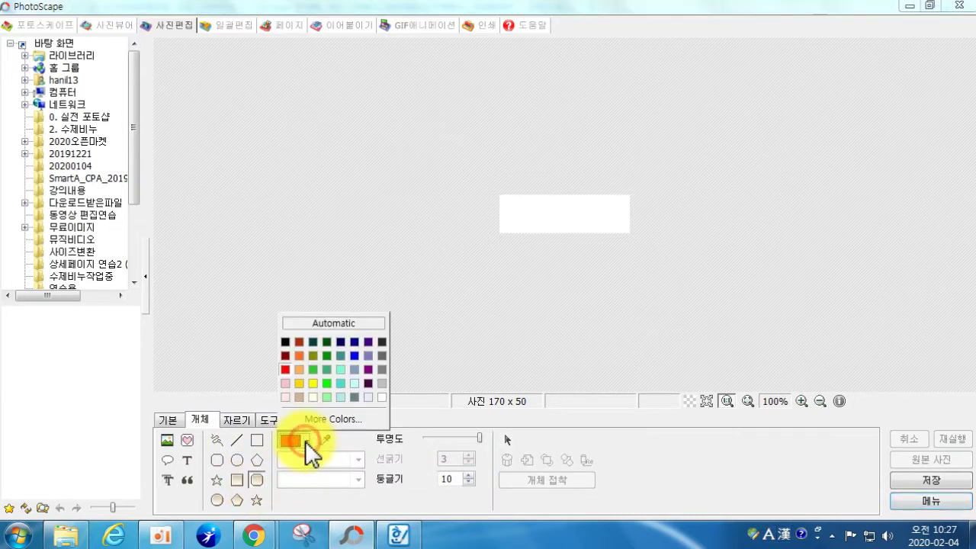
left_click(285, 397)
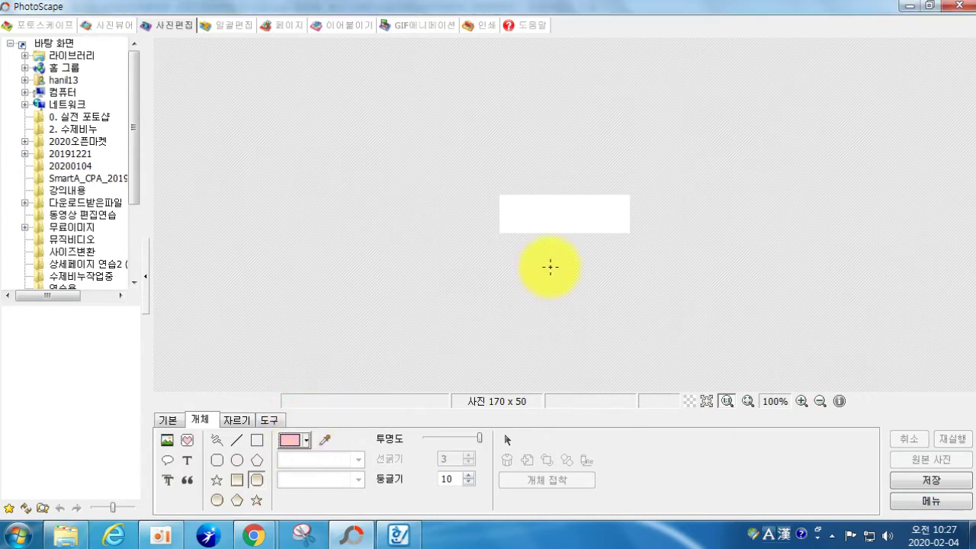
left_click_drag(502, 201, 626, 229)
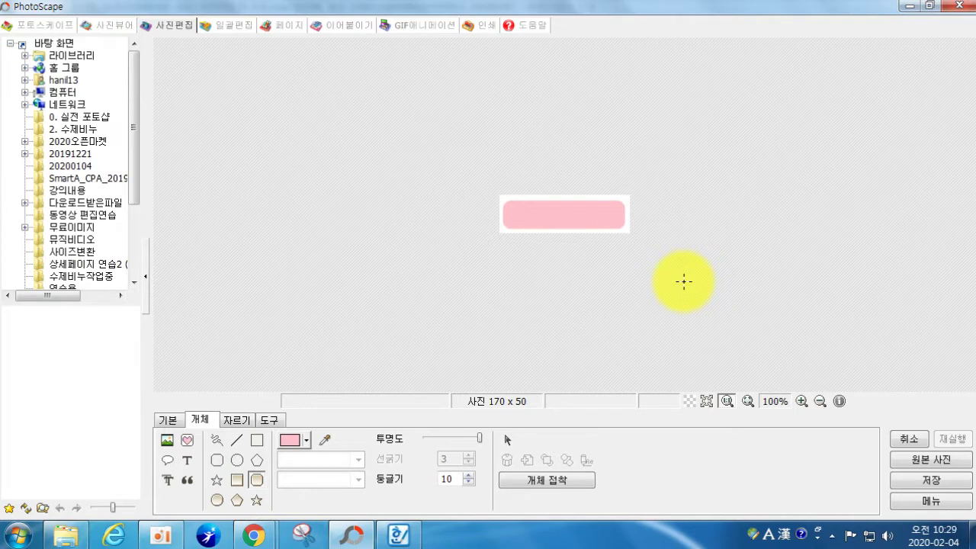
Check the widget instructions in the Hangul document and the green buttons on the blog in Chrome, and return to PhotoScape.
mouse_move(408, 542)
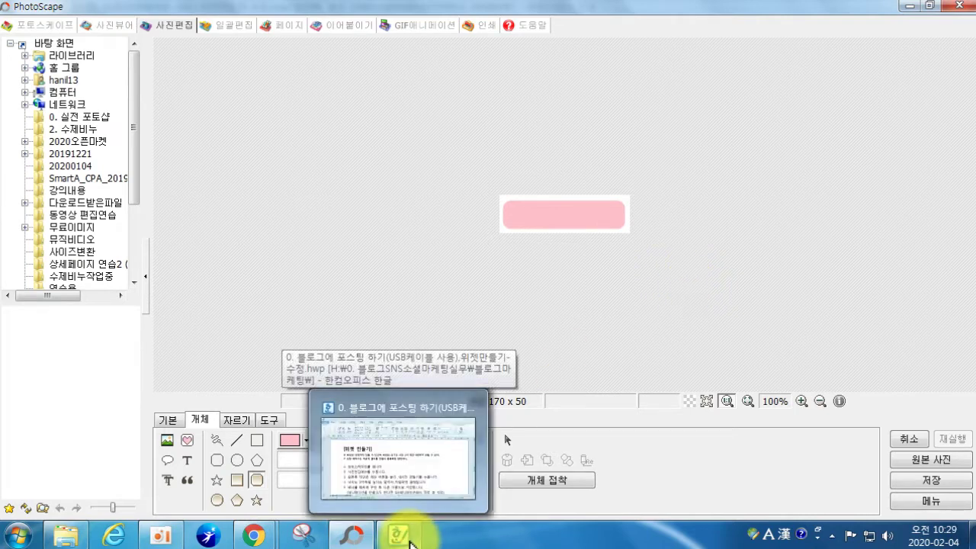
left_click(409, 543)
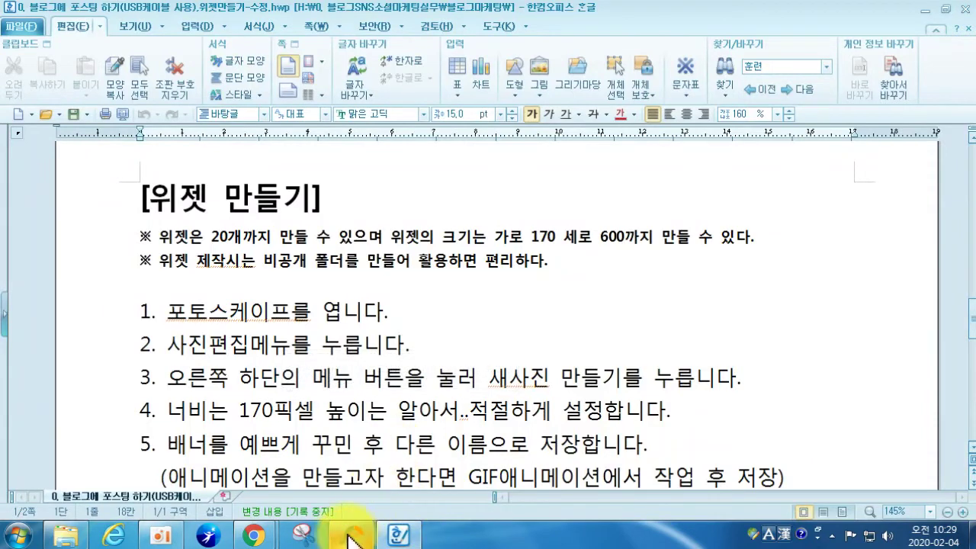
mouse_move(254, 540)
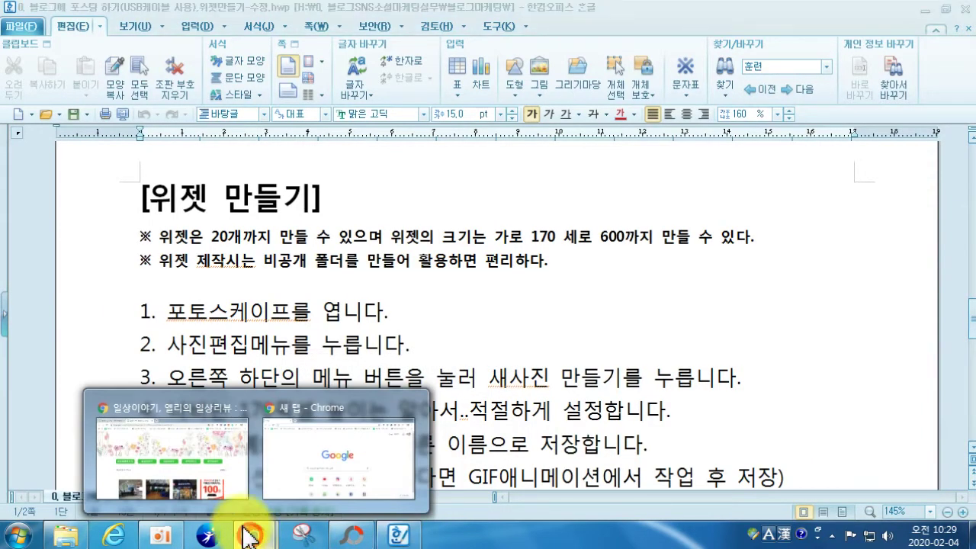
left_click(187, 416)
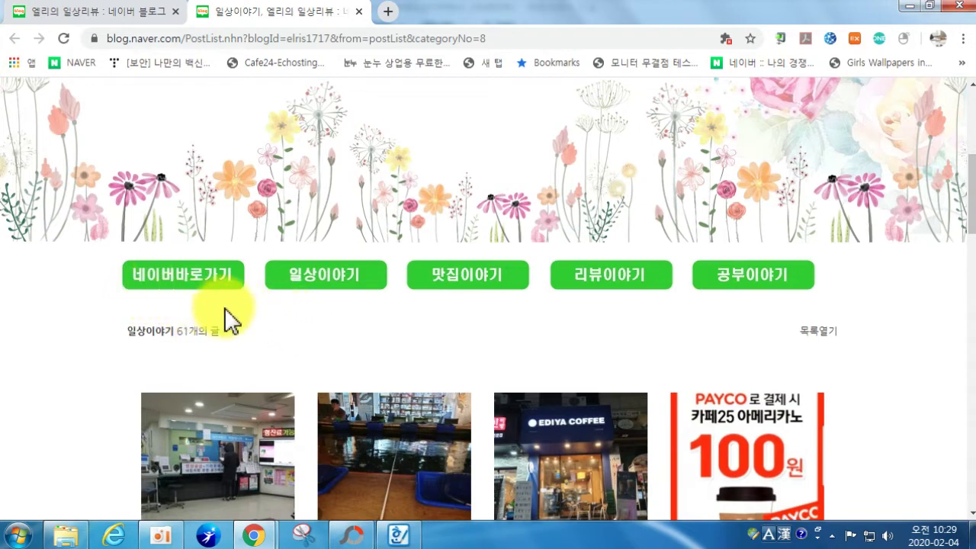
left_click(908, 6)
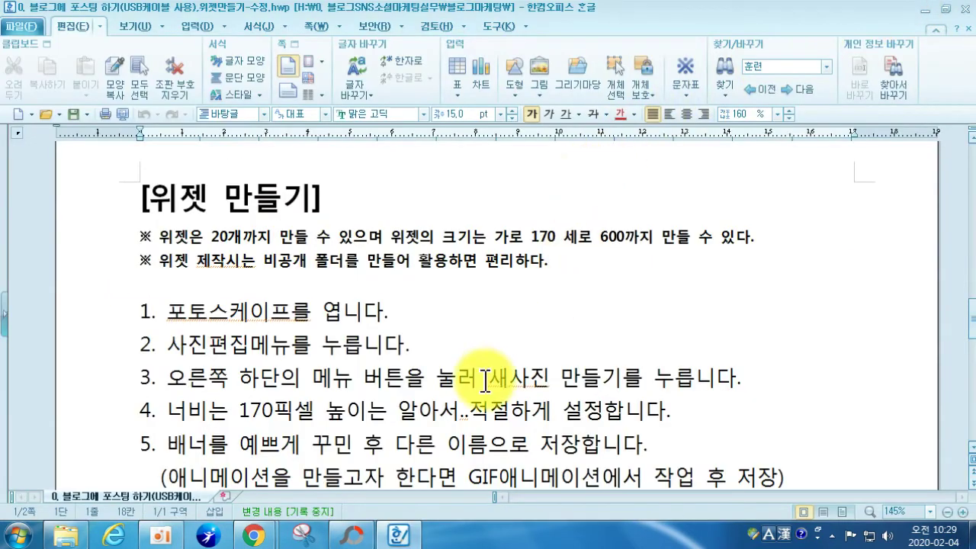
left_click(348, 538)
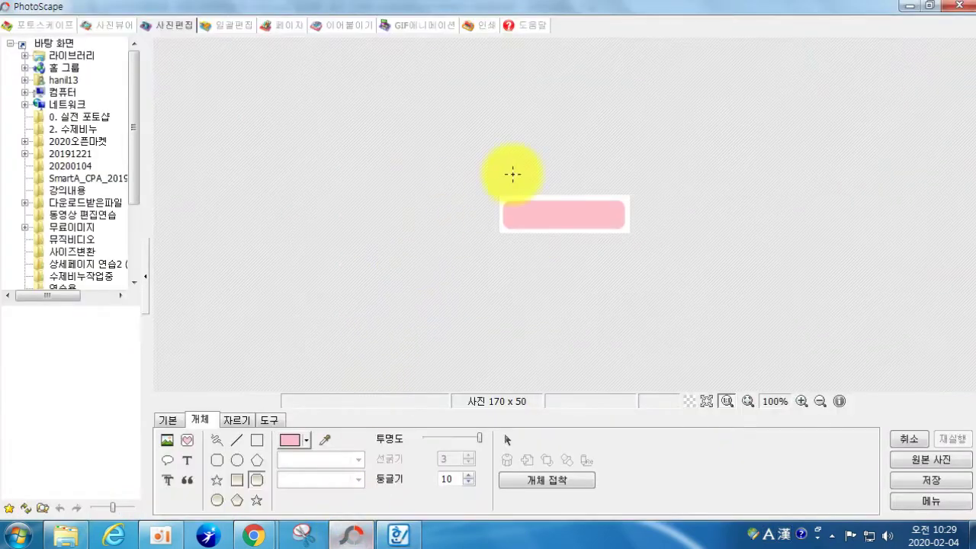
Add a white text object reading 네이버바로가기 in 나눔고딕 ExtraBold to the picture.
left_click(188, 463)
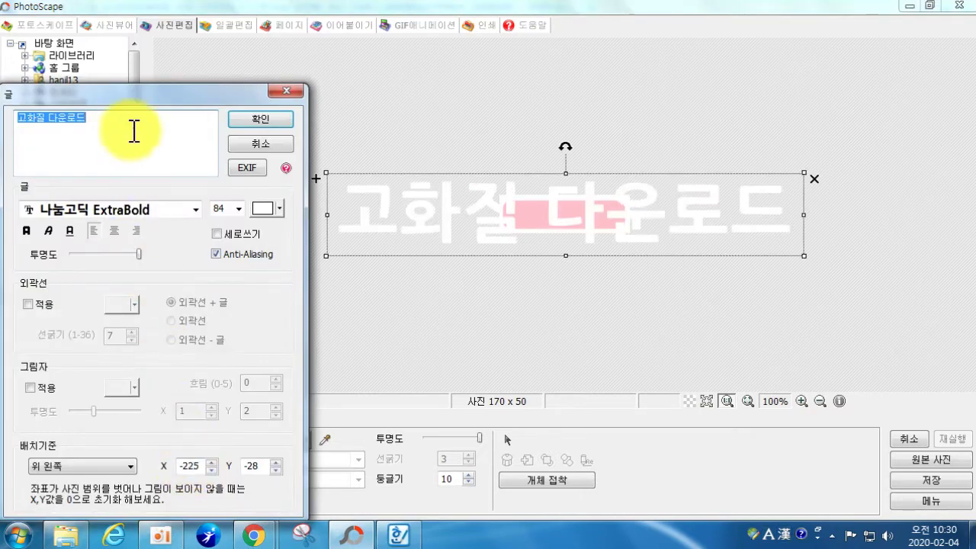
left_click(260, 122)
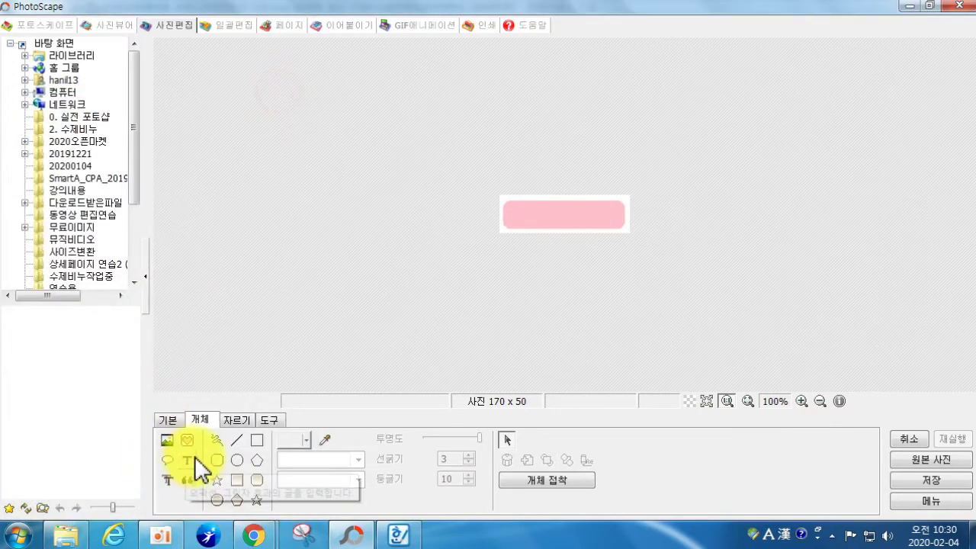
left_click(191, 458)
type("sp")
key("BackSpace")
key("BackSpace")
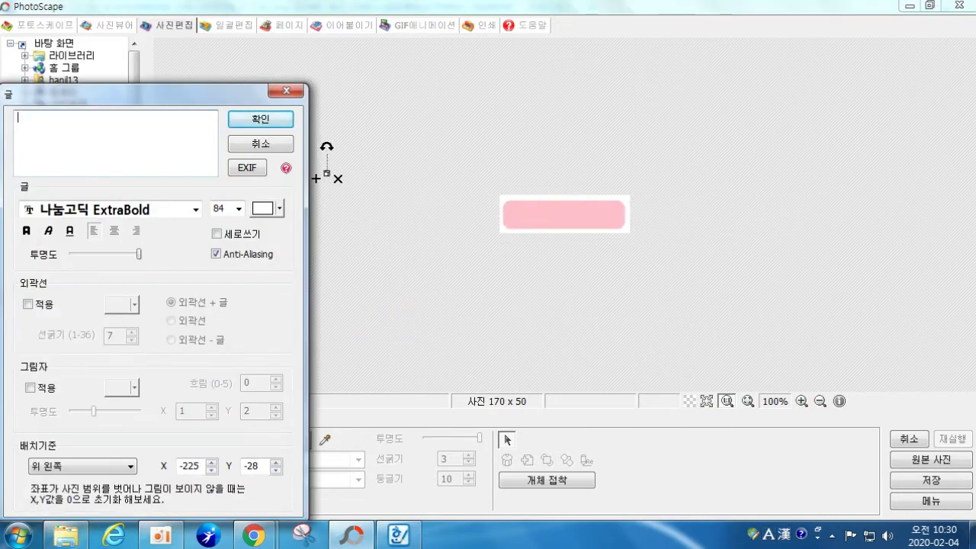
key("Hangul")
type("네이법")
type("바로가기")
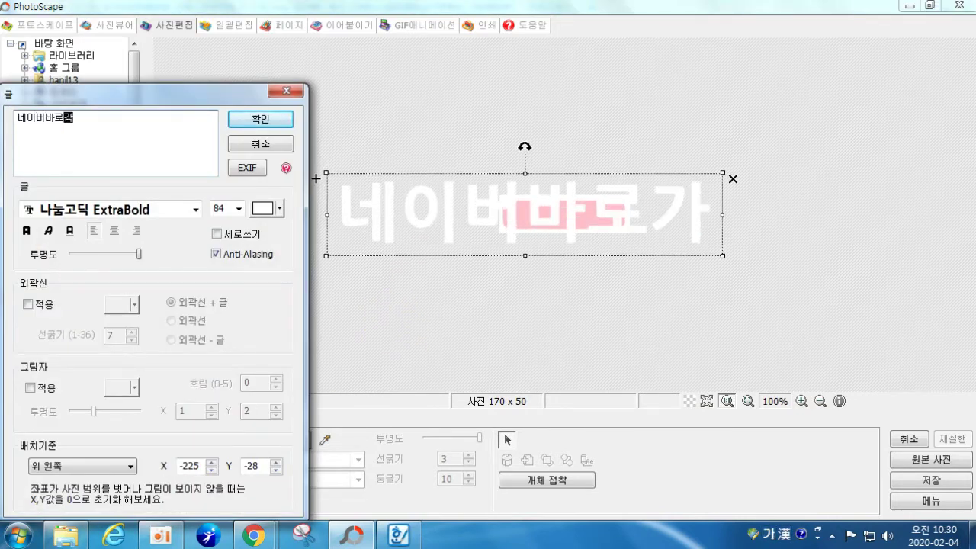
left_click(260, 120)
Shrink the 네이버바로가기 text to about size 22, centre it on the pink button and deselect it.
left_click_drag(324, 257, 566, 211)
left_click_drag(634, 227, 584, 216)
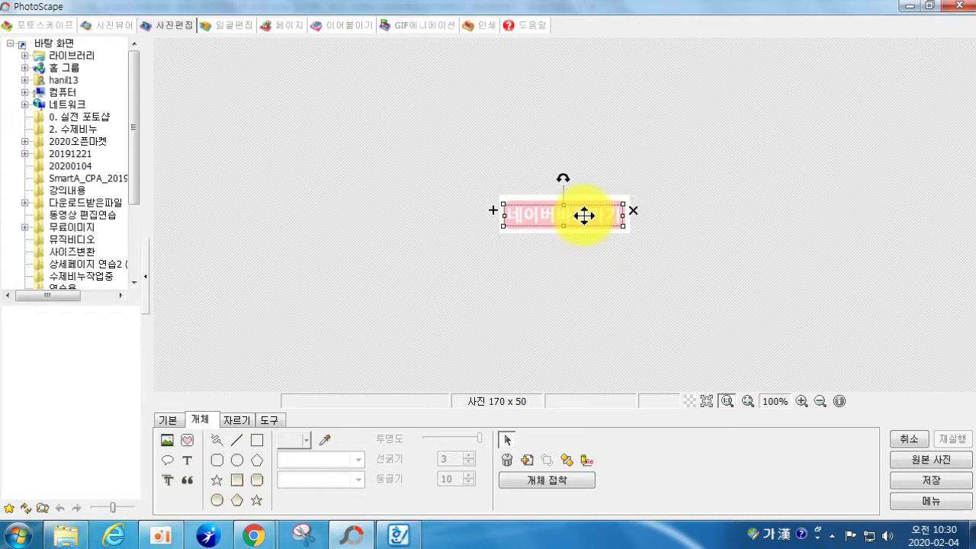
left_click(660, 273)
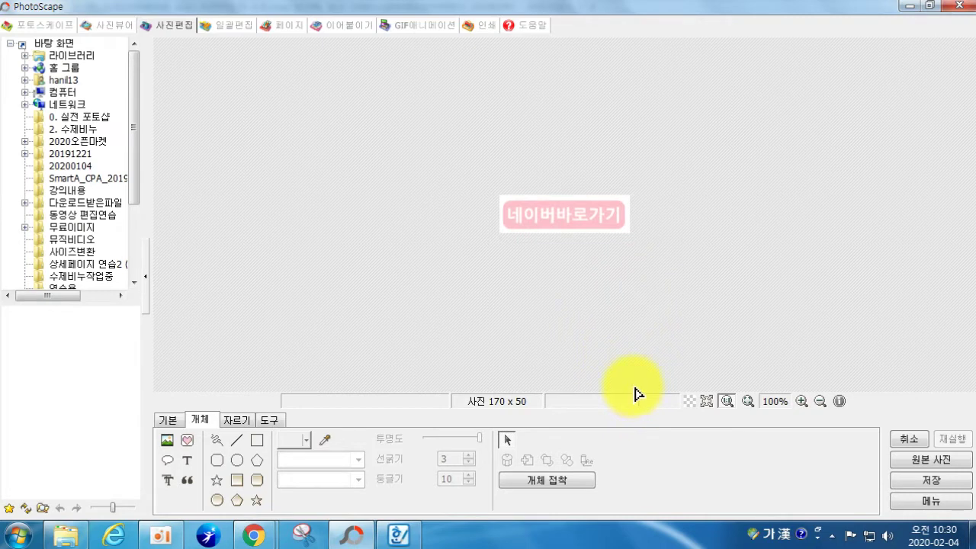
mouse_move(257, 543)
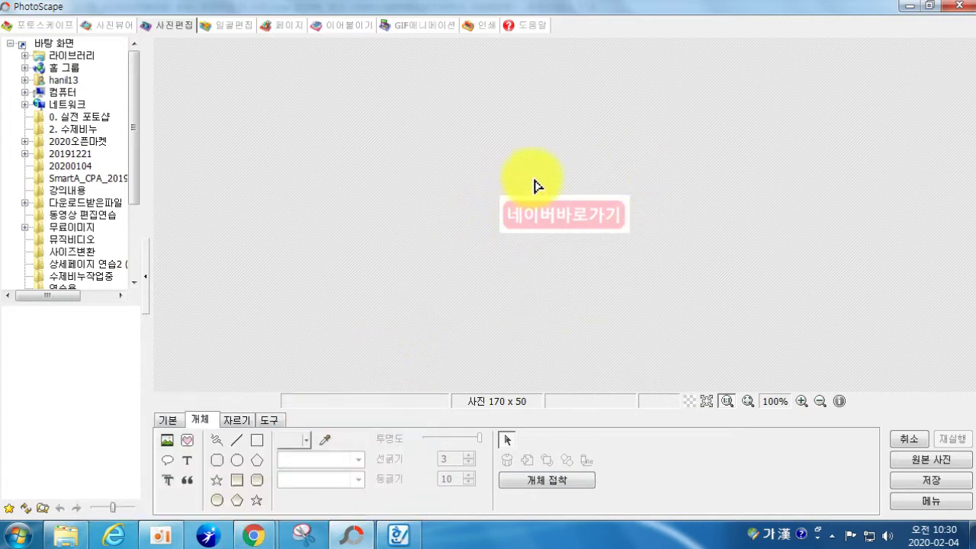
Start saving the picture under a new name, and create and open a folder named 위젯 on the desktop.
left_click(914, 479)
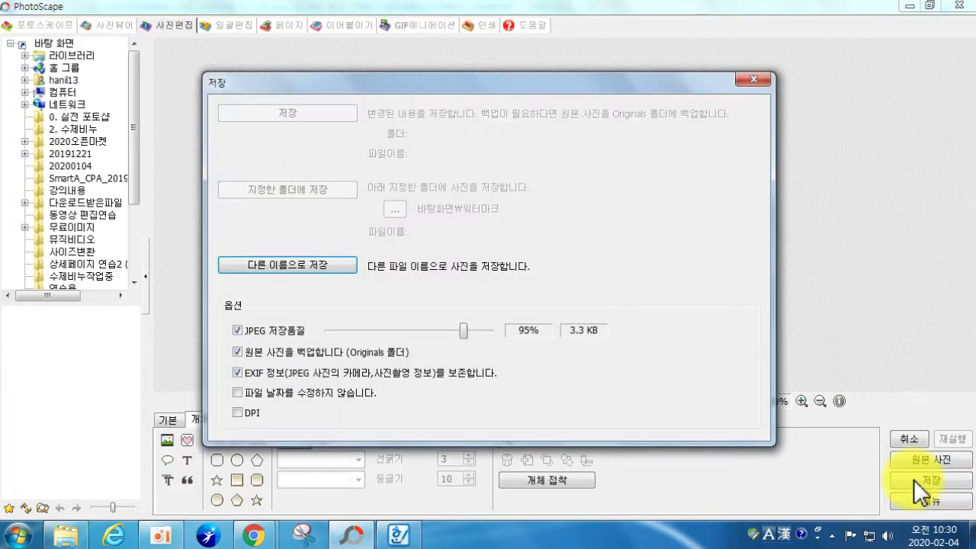
left_click(289, 264)
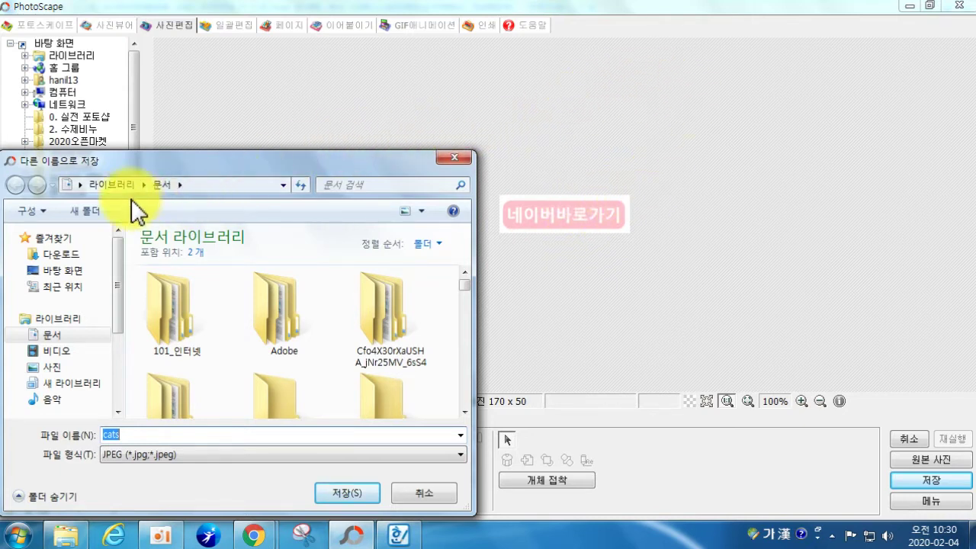
left_click(70, 268)
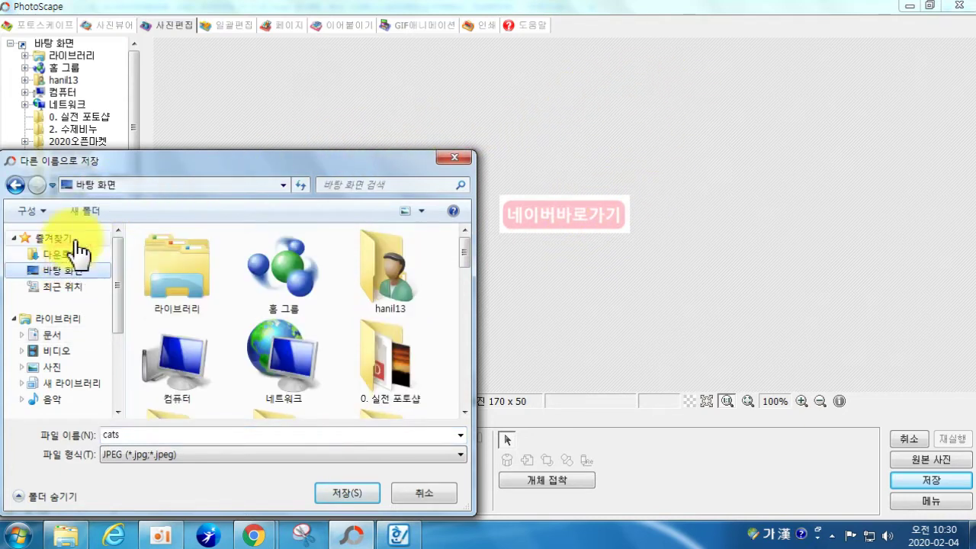
left_click(83, 211)
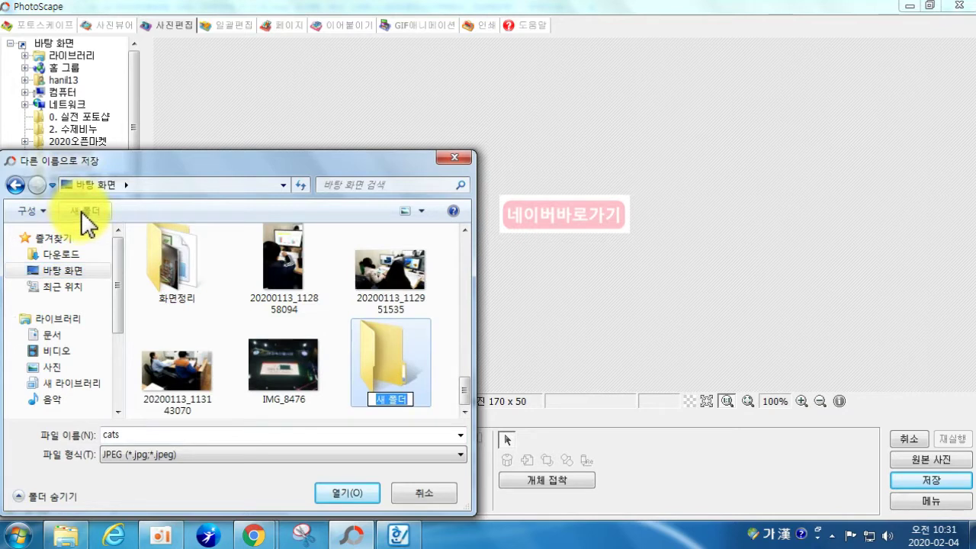
key("Return")
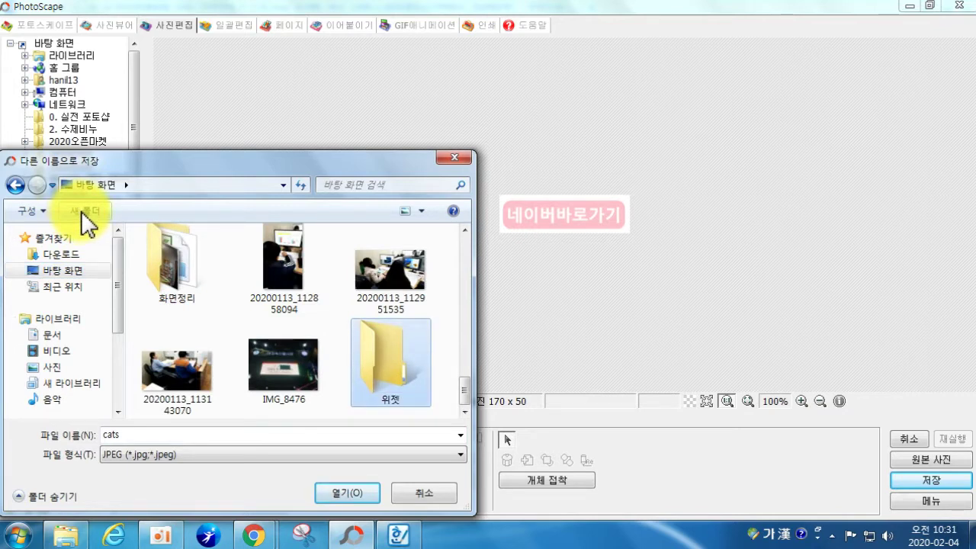
key("Return")
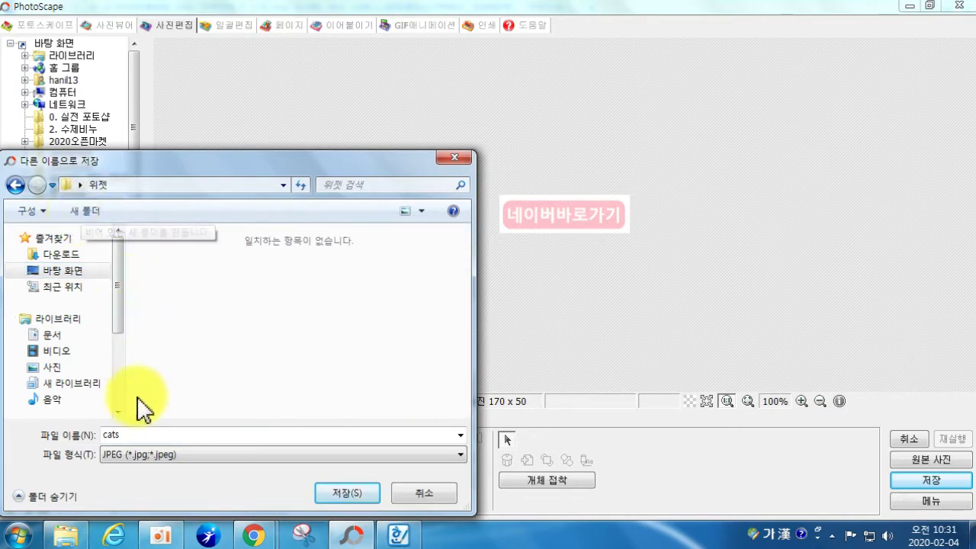
Save the button image as the JPEG file 네이버바로가기 in the 위젯 folder.
left_click_drag(138, 435, 103, 441)
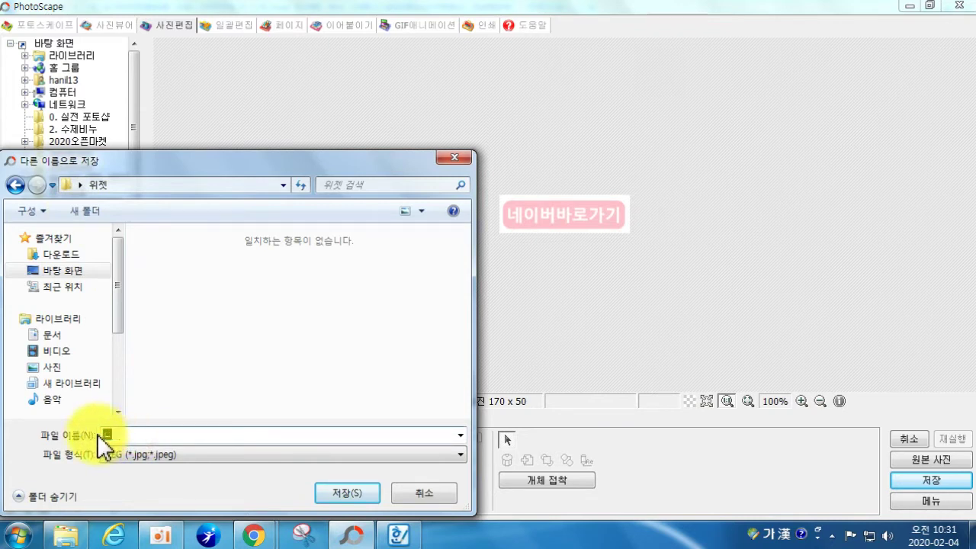
type("네이버바로가기")
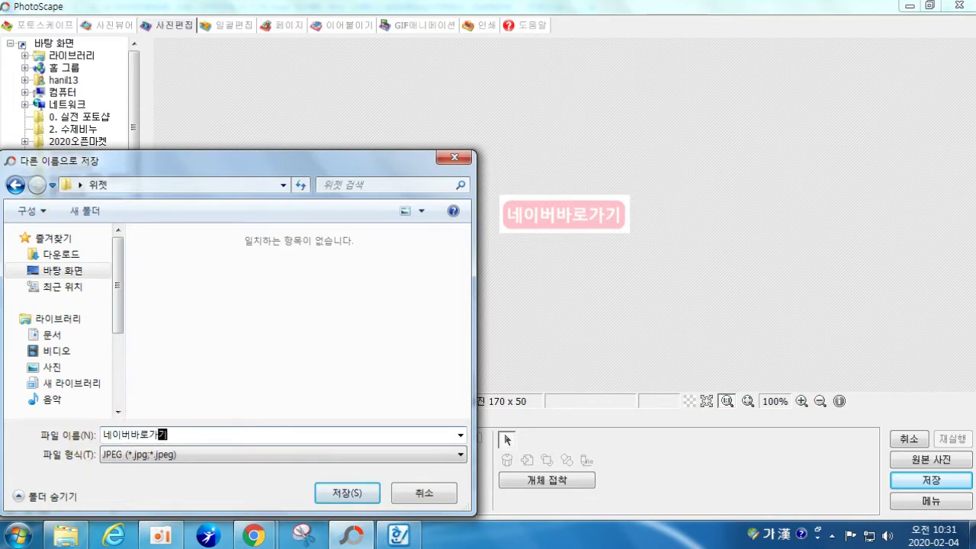
left_click(320, 493)
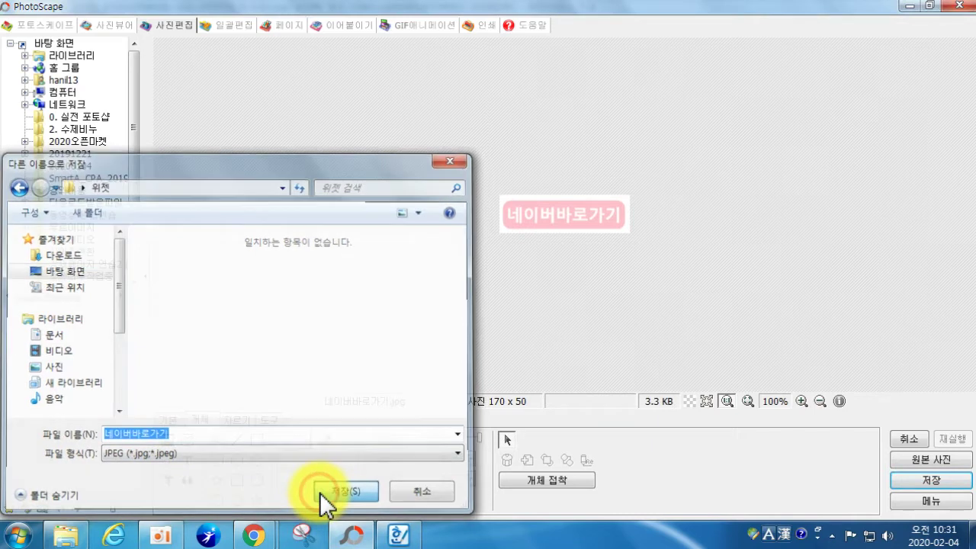
Review the widget instructions in the Hangul document and the blog's row of buttons in Chrome, and return to PhotoScape.
left_click(398, 537)
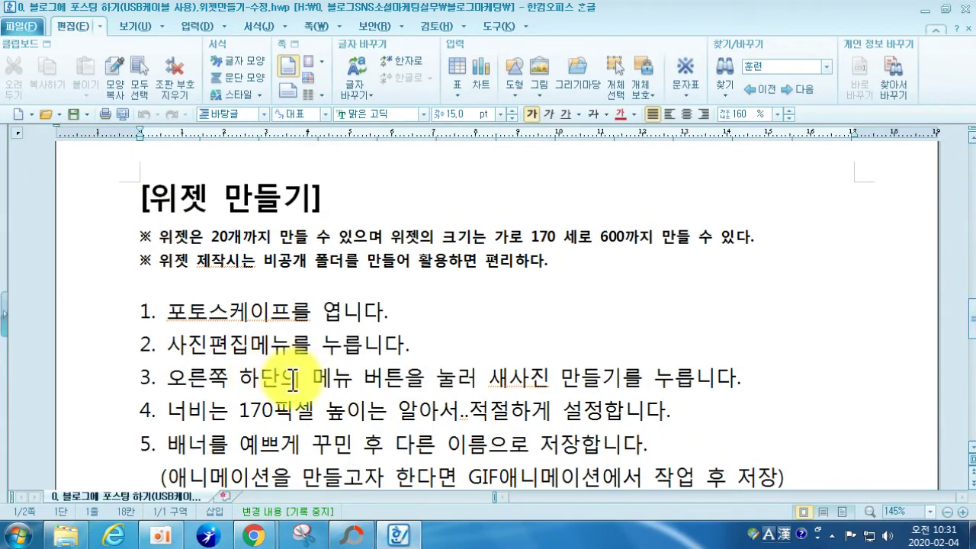
scroll(294, 373, "down", 2)
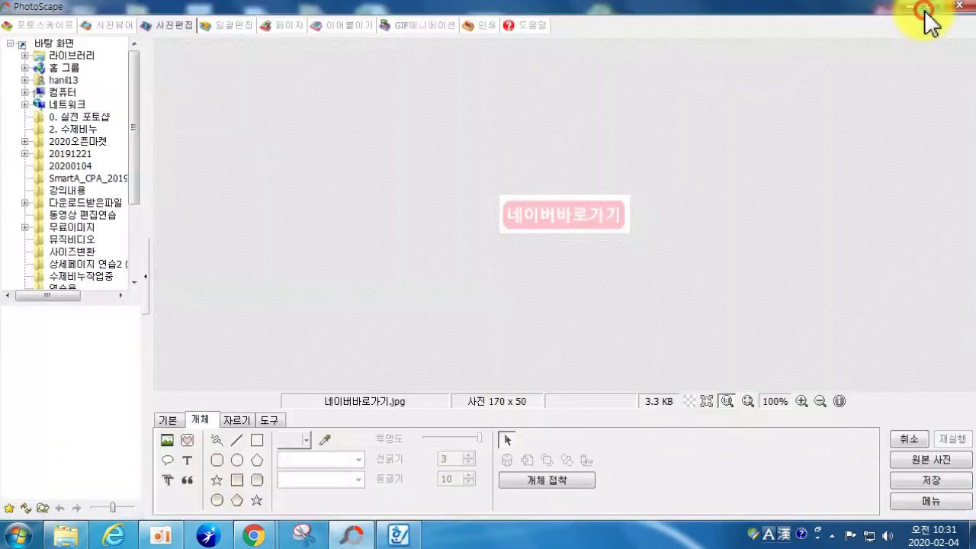
left_click(924, 8)
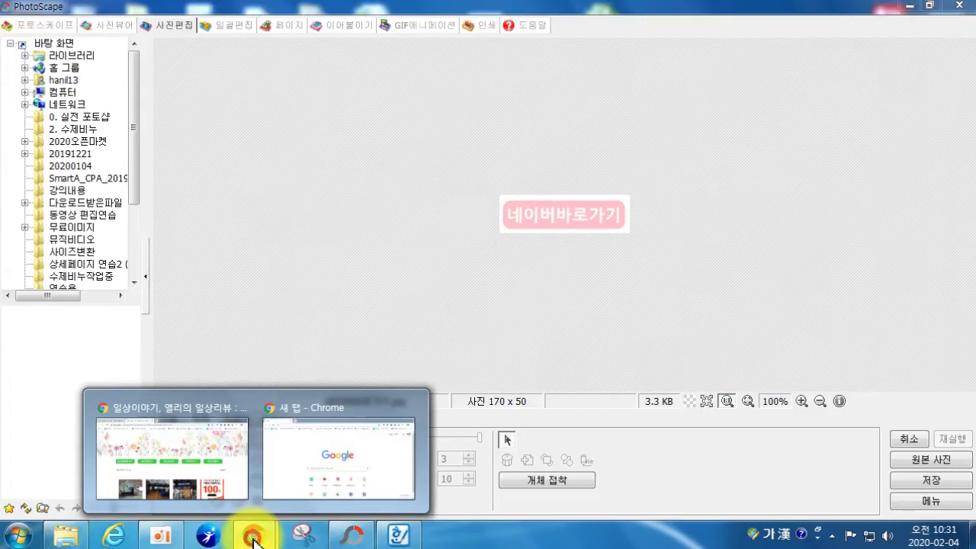
left_click(162, 412)
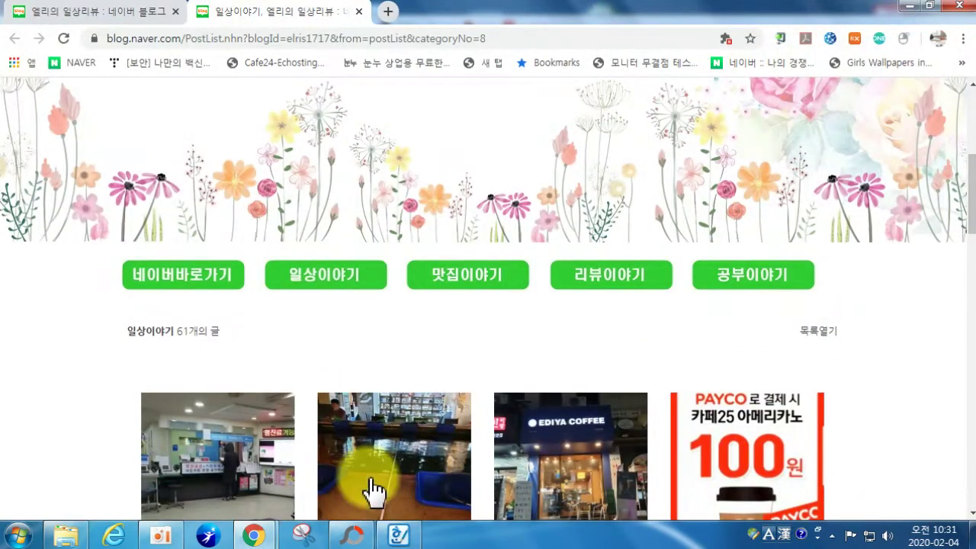
left_click(397, 536)
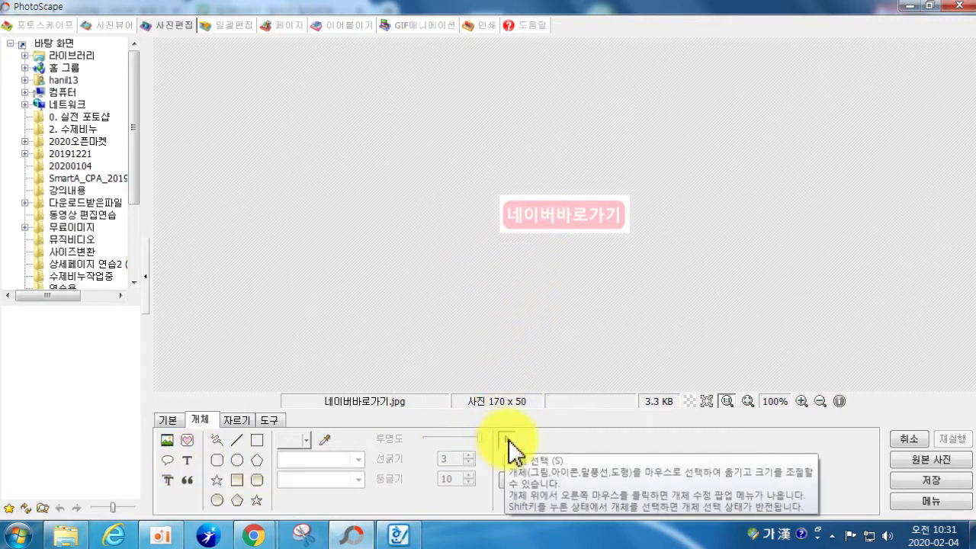
Replace the 네이버바로가기 text on the pink button with 일상이야기 and centre it on the button.
left_click(538, 216)
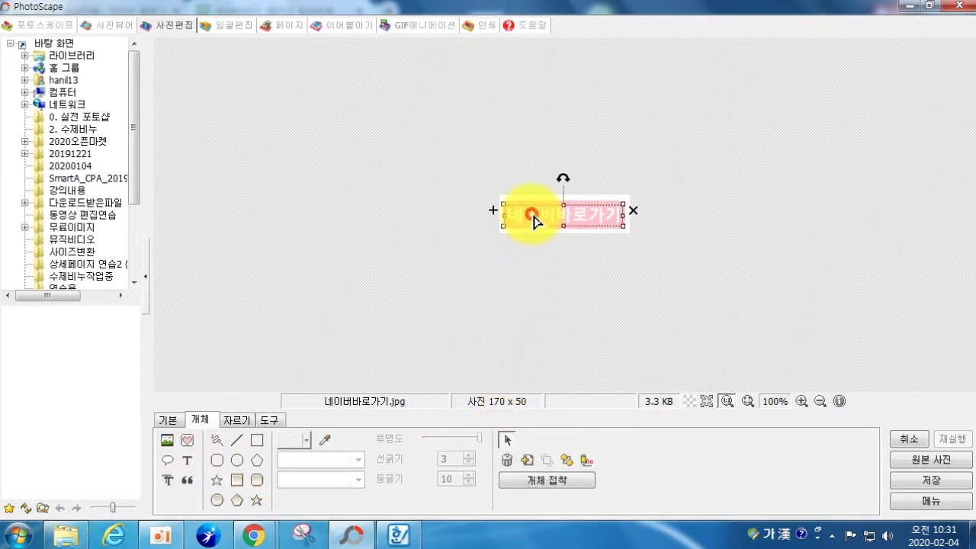
left_click(567, 460)
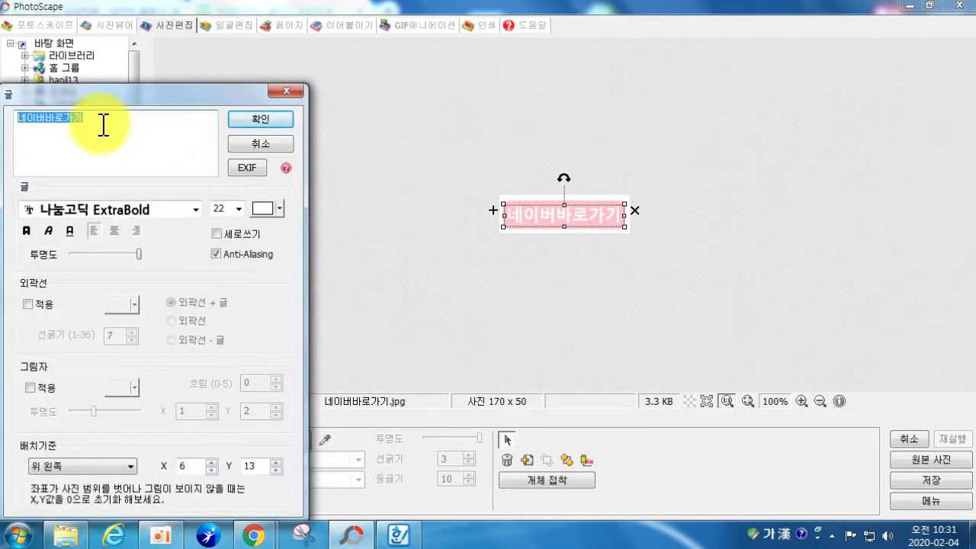
type("일사이")
type("야기")
key("BackSpace")
key("BackSpace")
key("BackSpace")
key("BackSpace")
key("BackSpace")
type("상이야기")
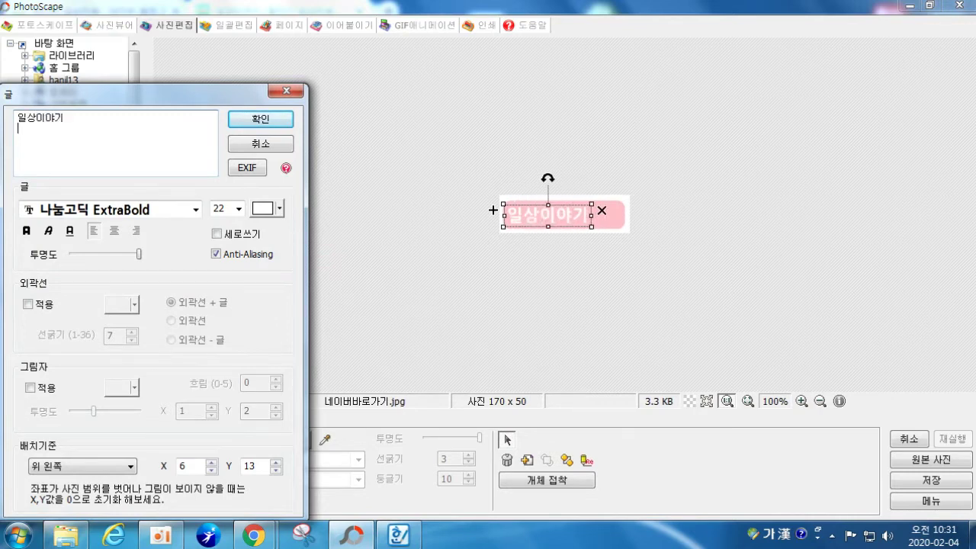
left_click(255, 121)
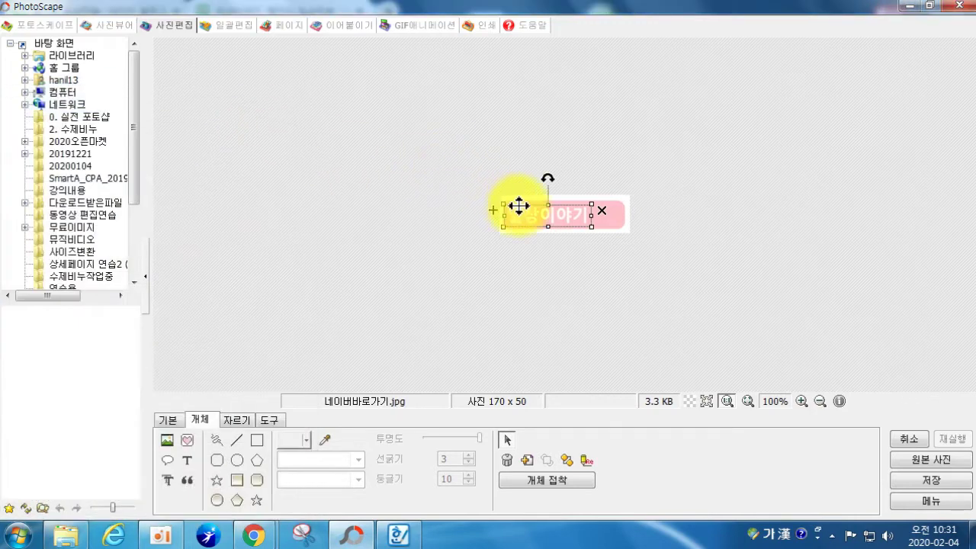
left_click_drag(528, 212, 544, 212)
Save the button image under the new name 일상이야기 as a JPEG in the 위젯 folder.
left_click(929, 480)
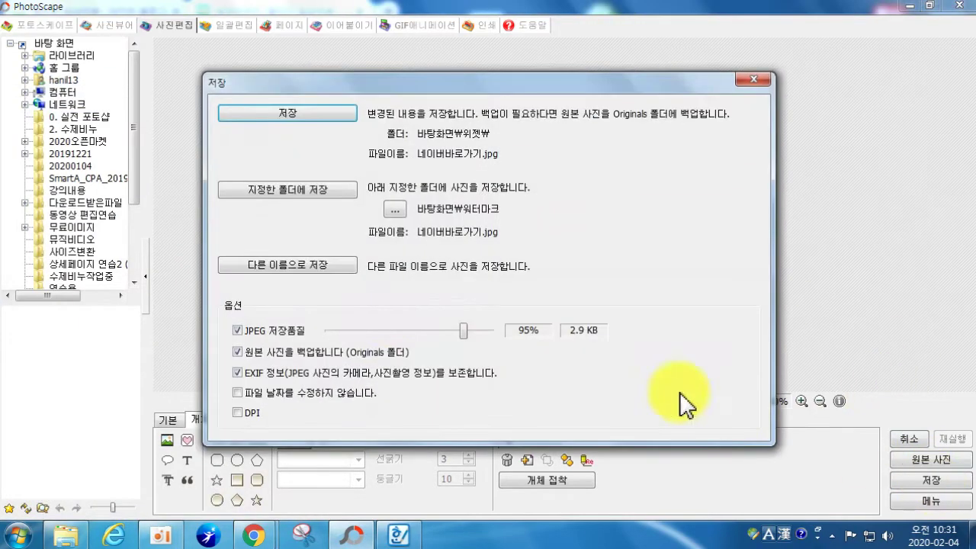
left_click(288, 266)
type("ㅇ")
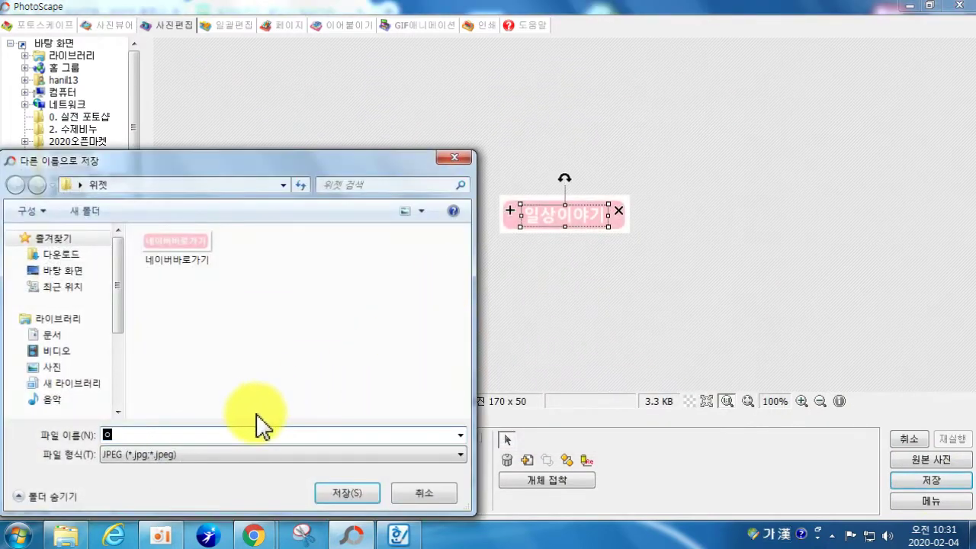
type("상이야기")
key("Return")
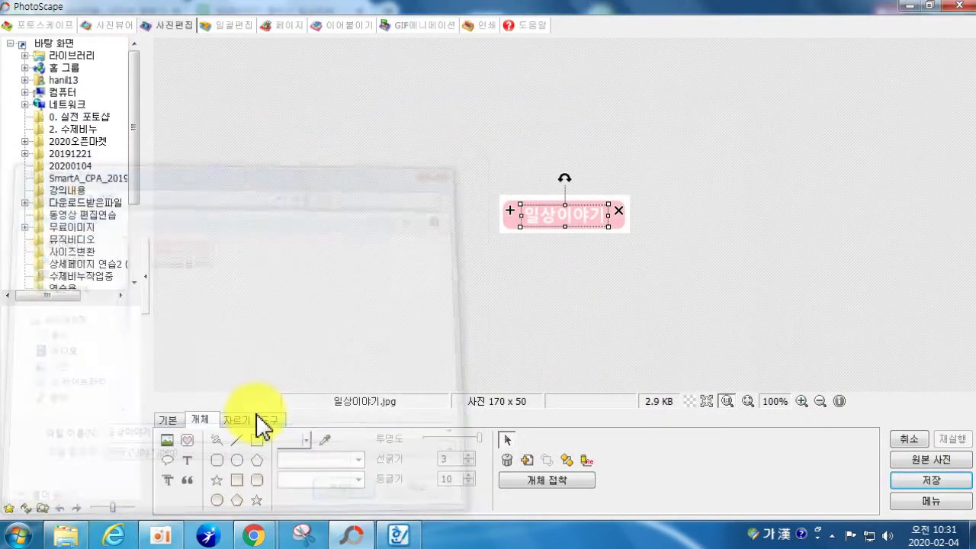
Check the next button name on the blog in Chrome, return to PhotoScape and change the button text to 맛집이야기.
mouse_move(252, 536)
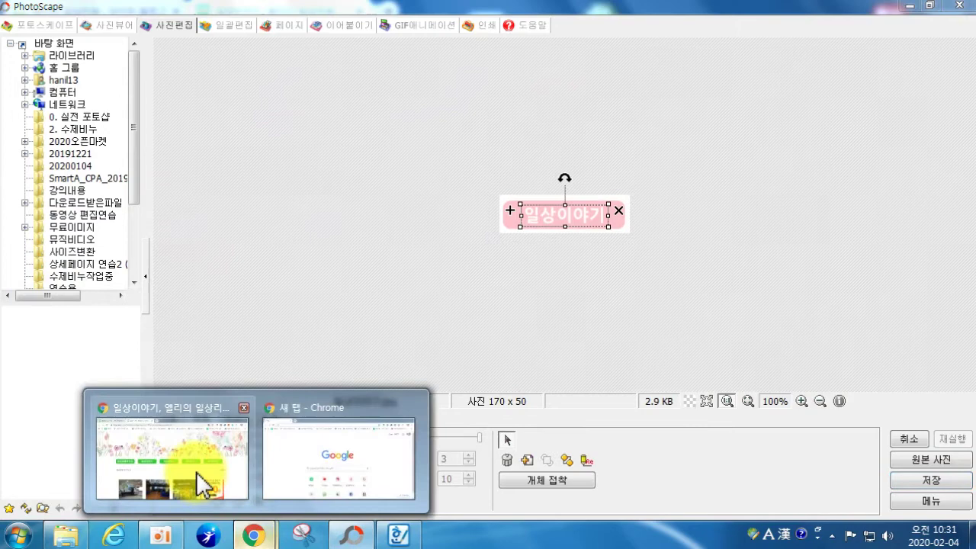
left_click(196, 472)
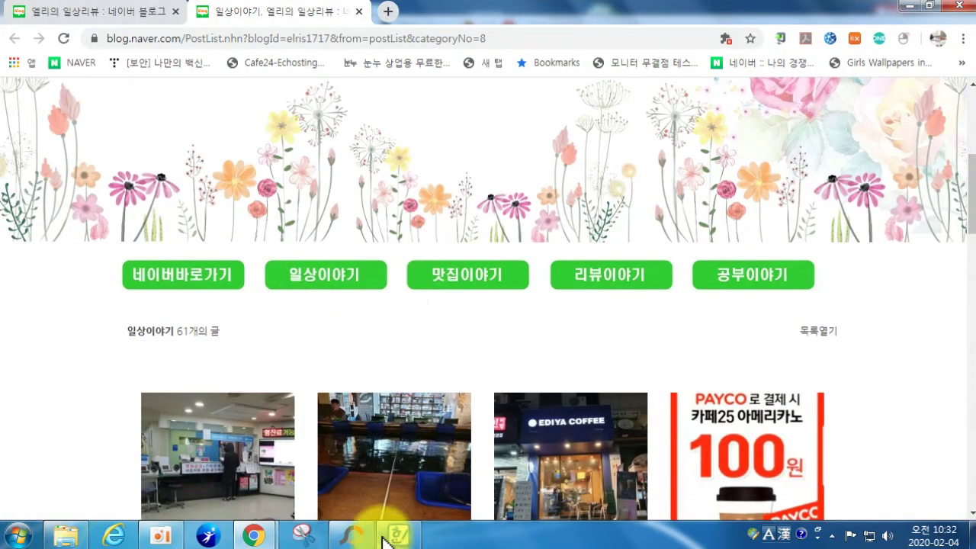
left_click(348, 536)
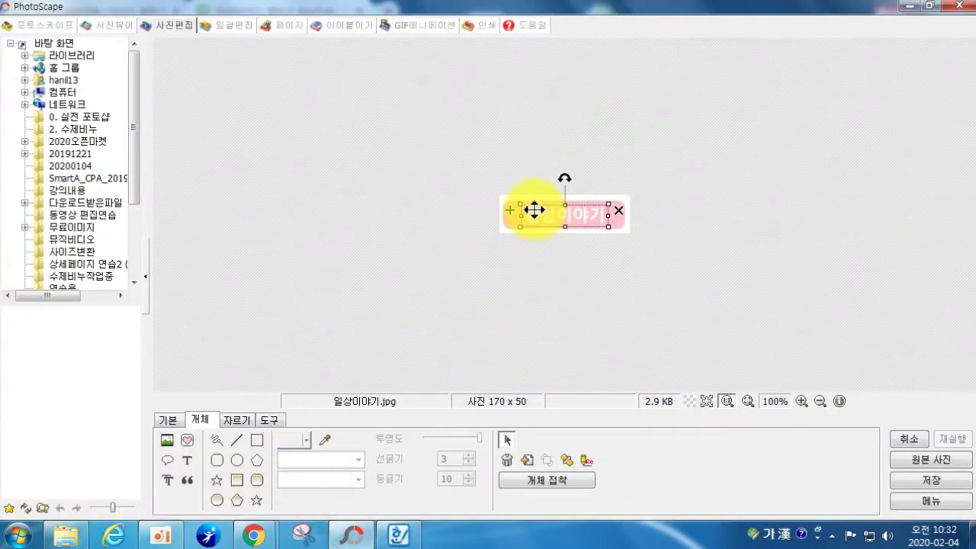
left_click(585, 459)
left_click_drag(35, 119, 7, 118)
type("맛집이야기")
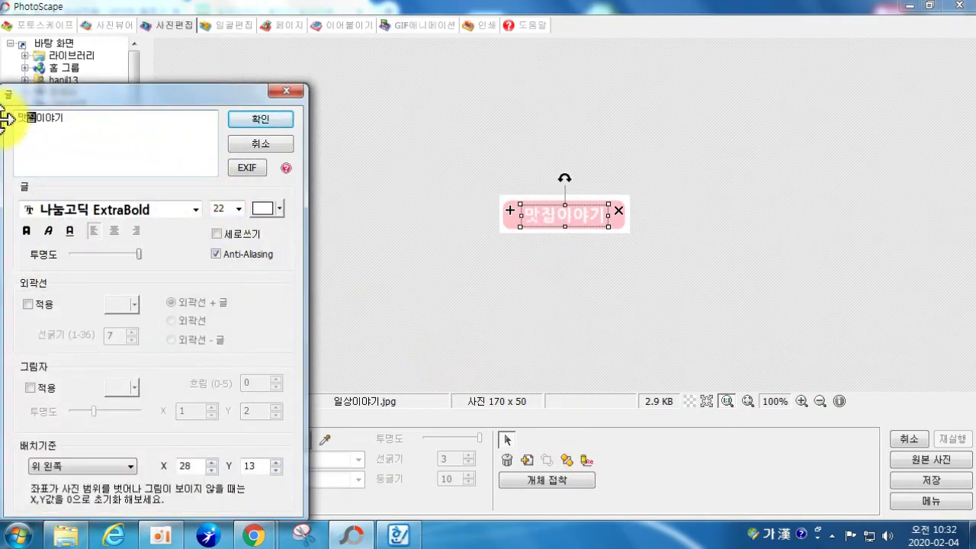
left_click(251, 117)
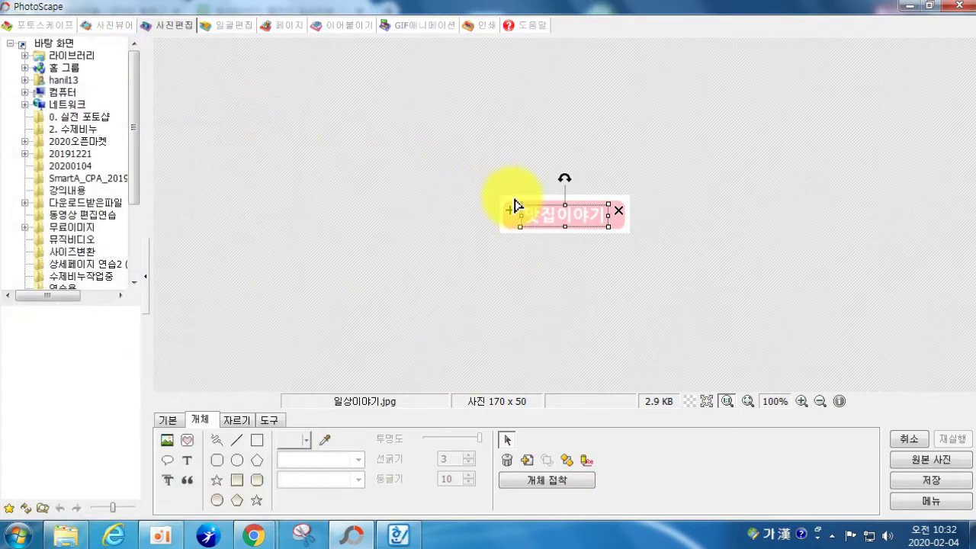
Save the button image under the new name 맛집이야기 in the 위젯 folder.
left_click(931, 480)
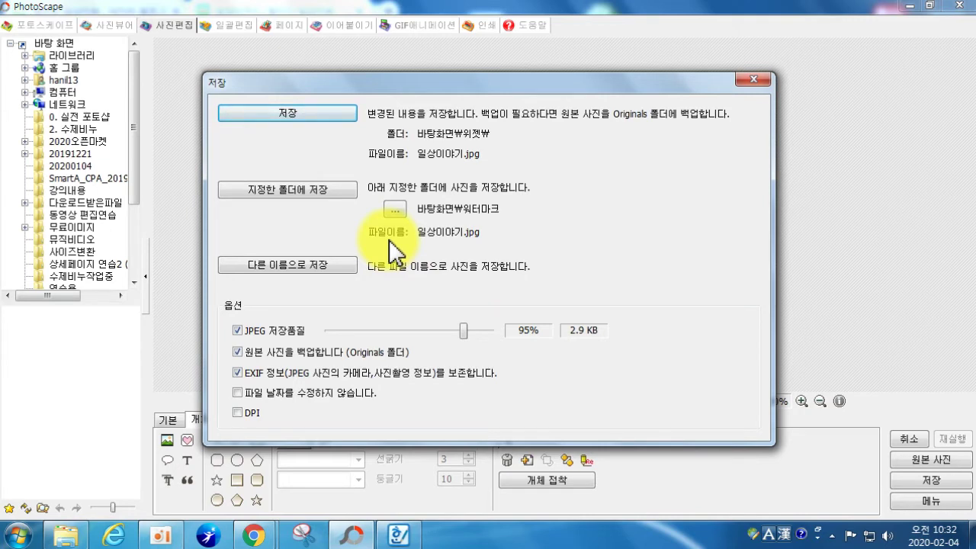
left_click(318, 265)
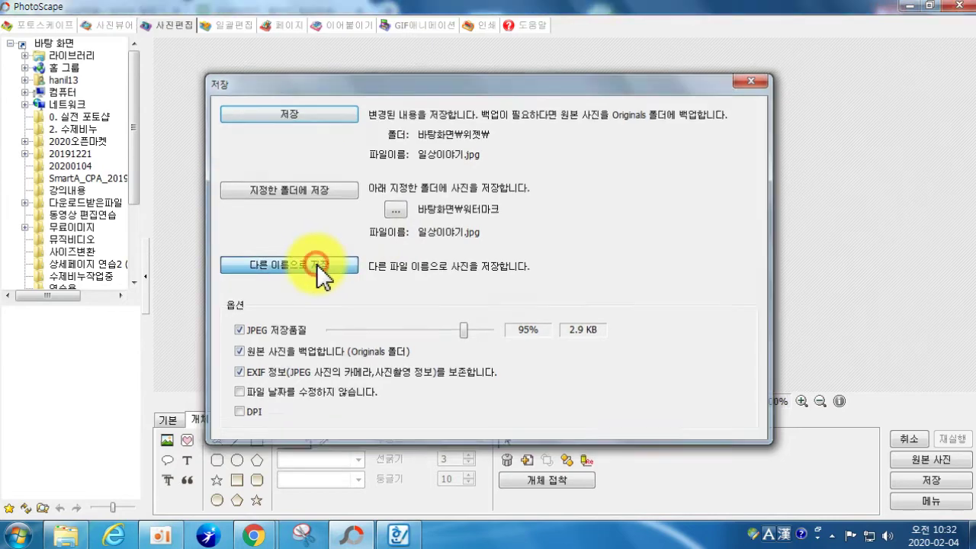
type("맛집이야기")
key("Return")
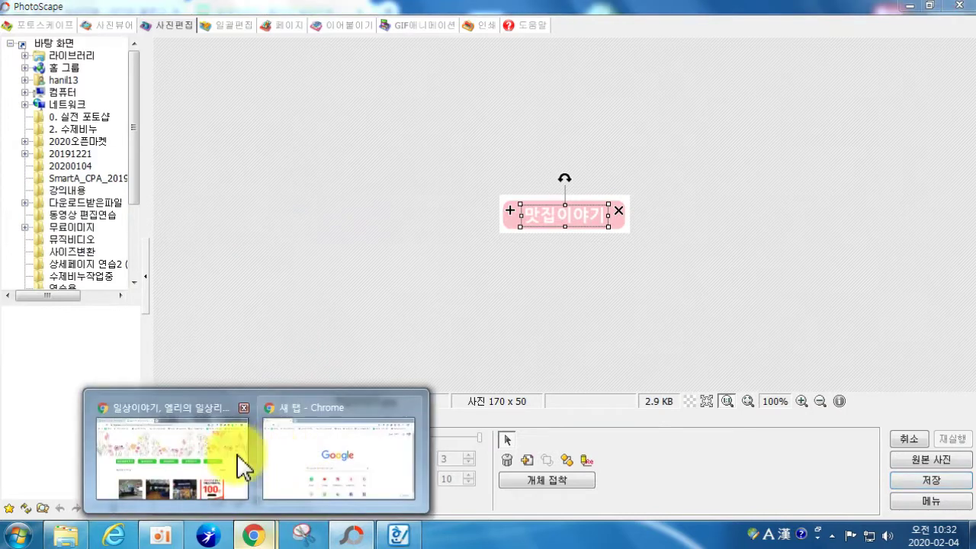
Check the blog's button row in Chrome, return to PhotoScape and change the button text to 리뷰이야기.
left_click(268, 400)
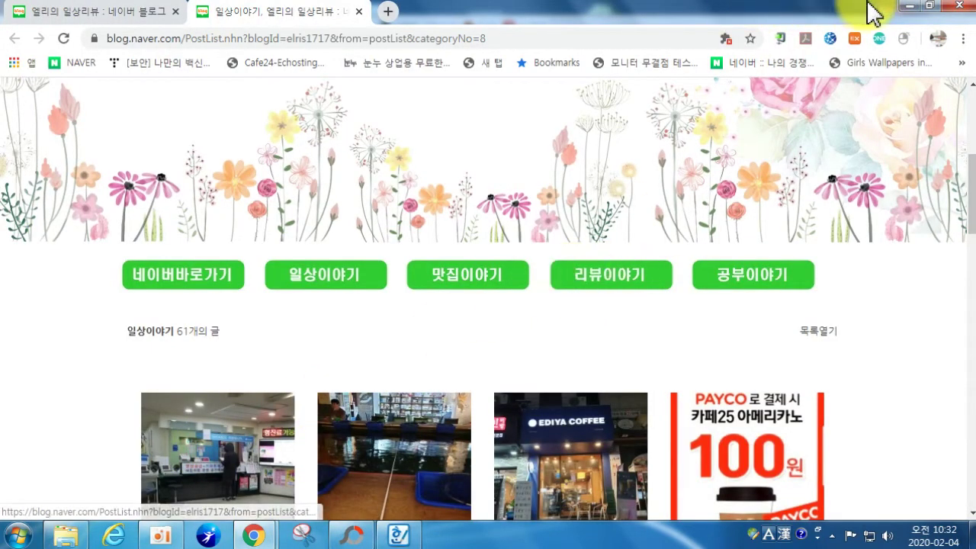
left_click(907, 7)
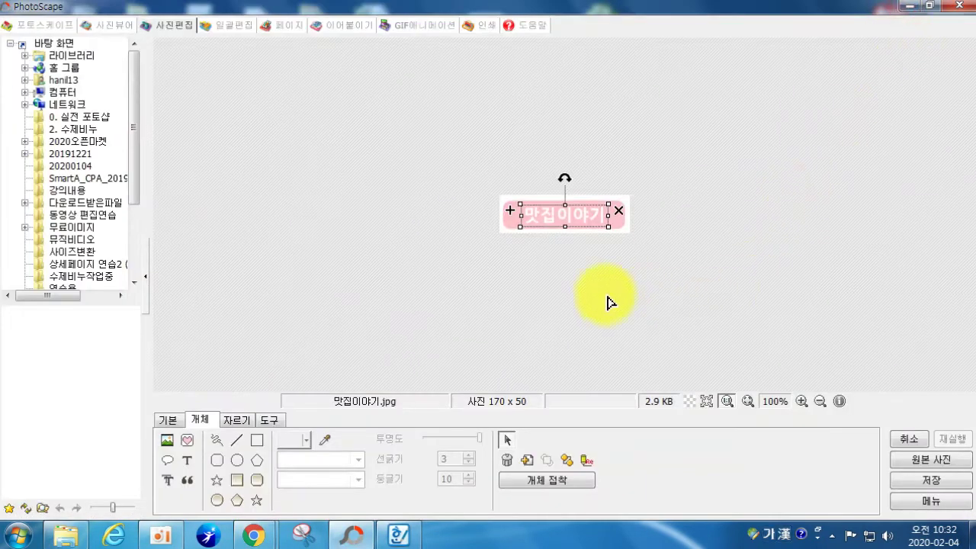
left_click(583, 462)
left_click(32, 126)
double_click(37, 122)
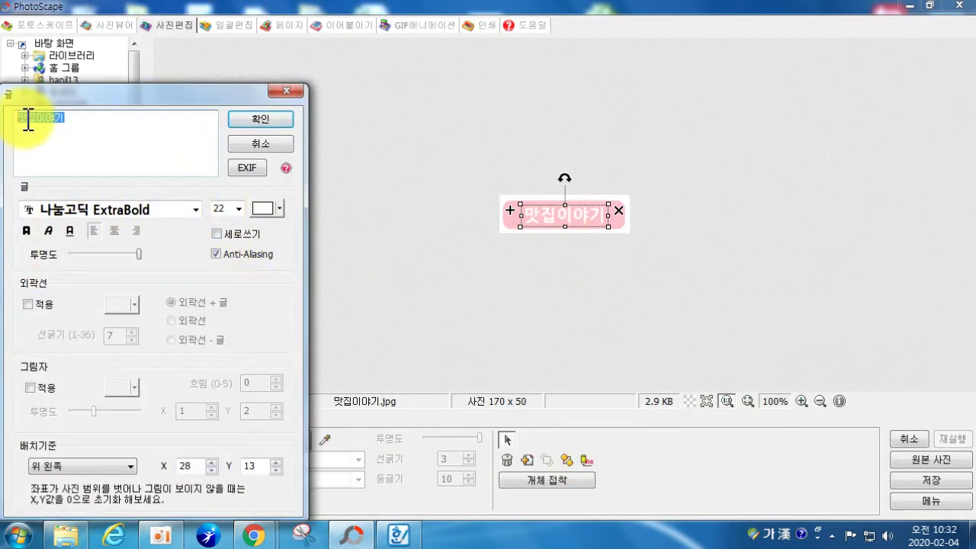
left_click(27, 125)
key("BackSpace")
key("Delete")
type("리뷰")
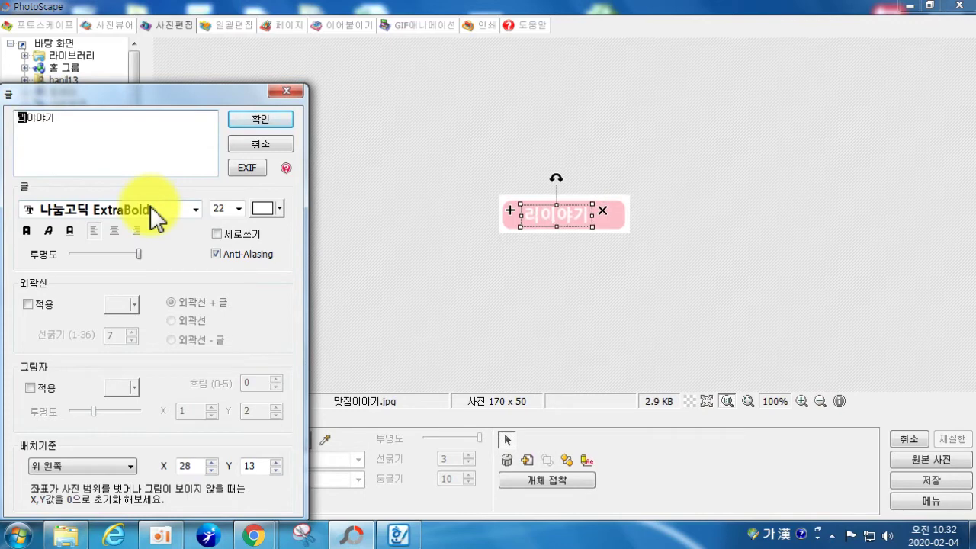
left_click(260, 119)
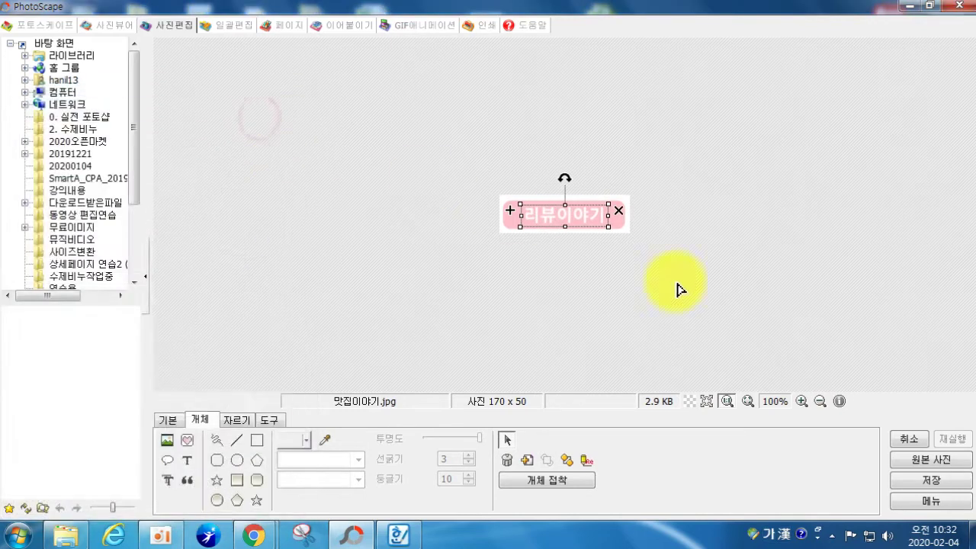
Save the button image under the new name 리뷰이야기 as a JPEG in the 위젯 folder.
left_click(921, 481)
left_click(292, 266)
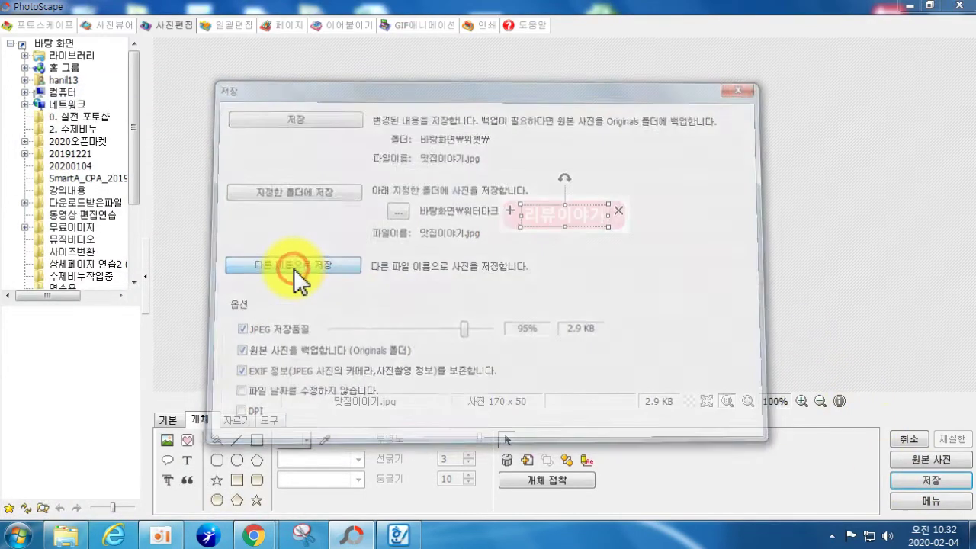
key("BackSpace")
left_click(121, 436)
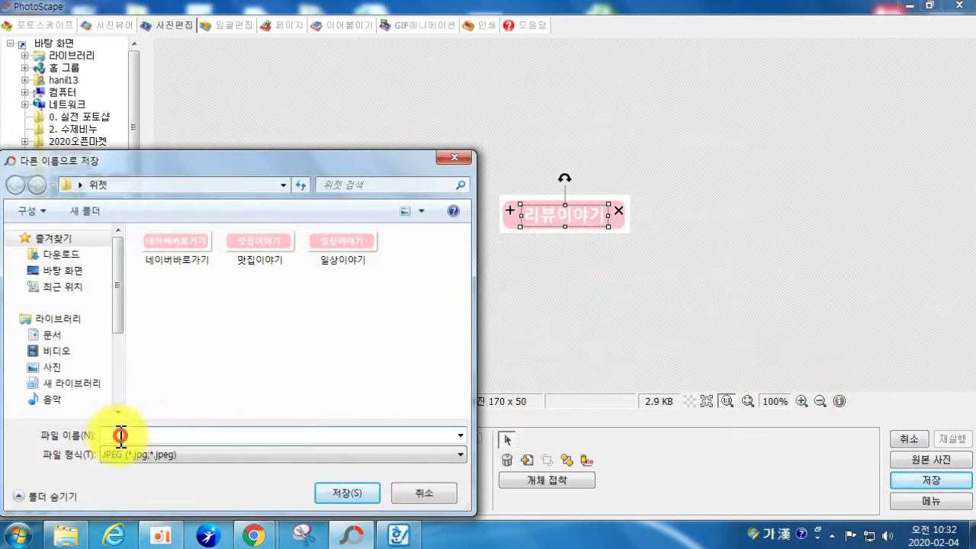
key("Return")
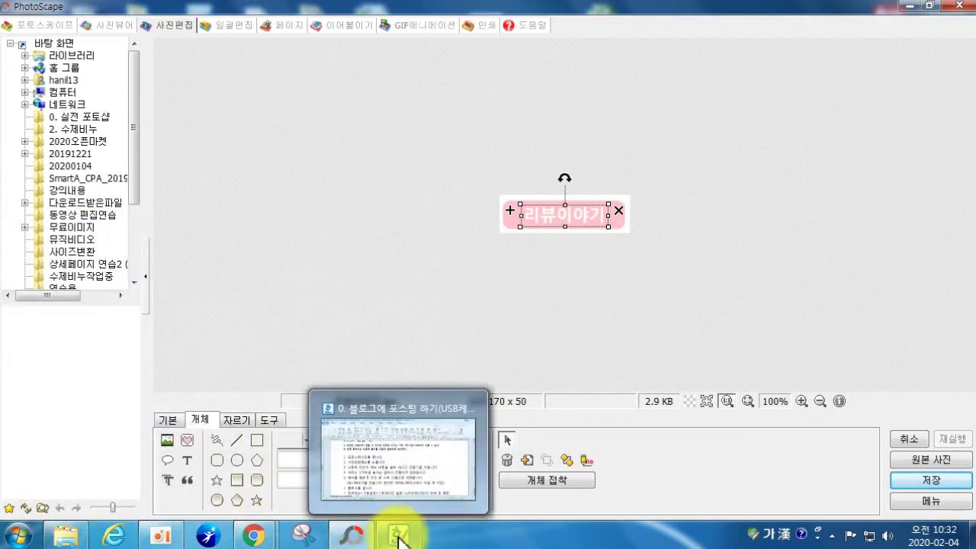
Check the last button name on the blog in Chrome, return to PhotoScape and change the button text to 공부이야기.
mouse_move(256, 540)
left_click(229, 446)
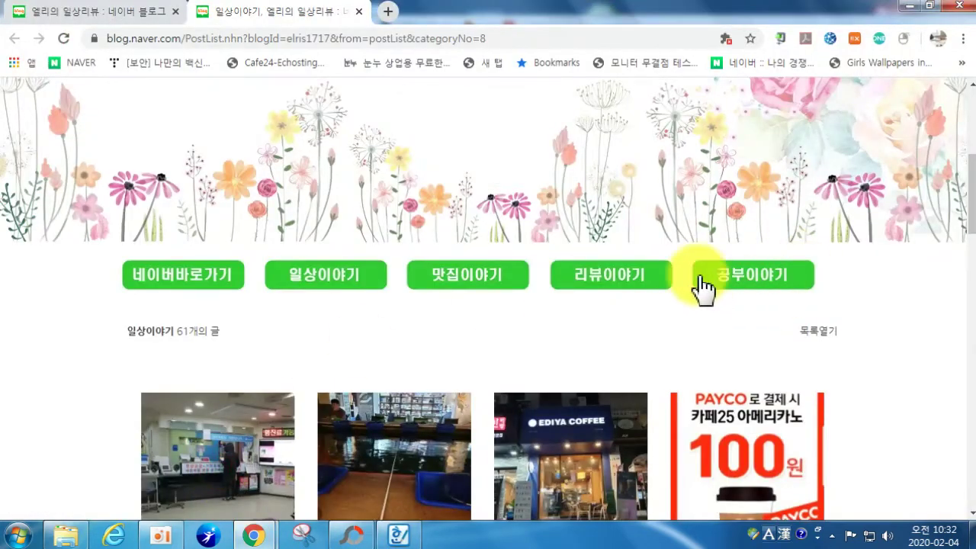
left_click(911, 10)
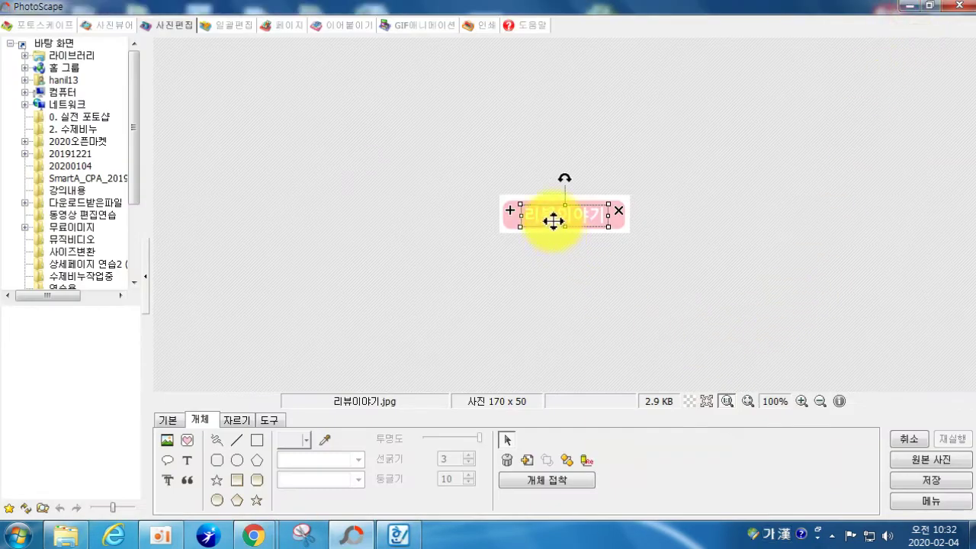
left_click(585, 460)
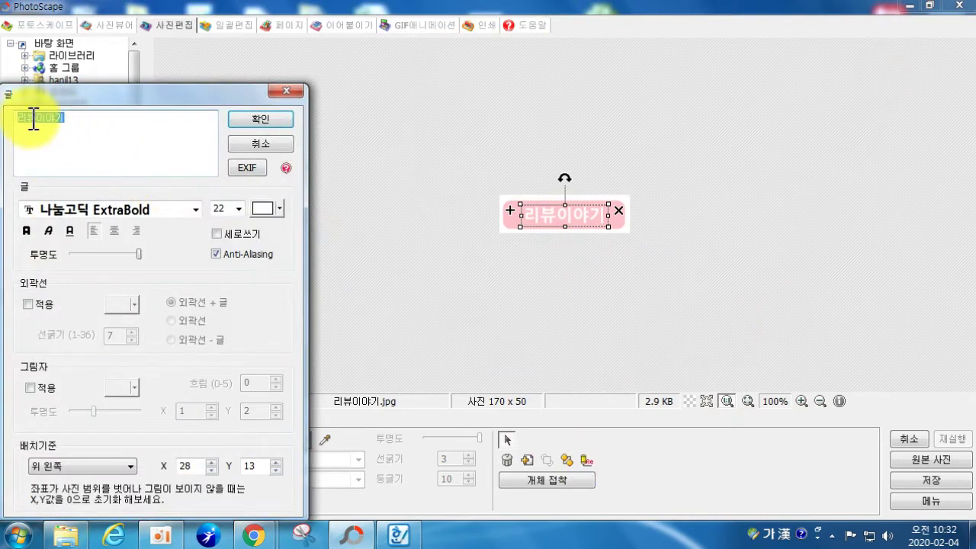
left_click(26, 120)
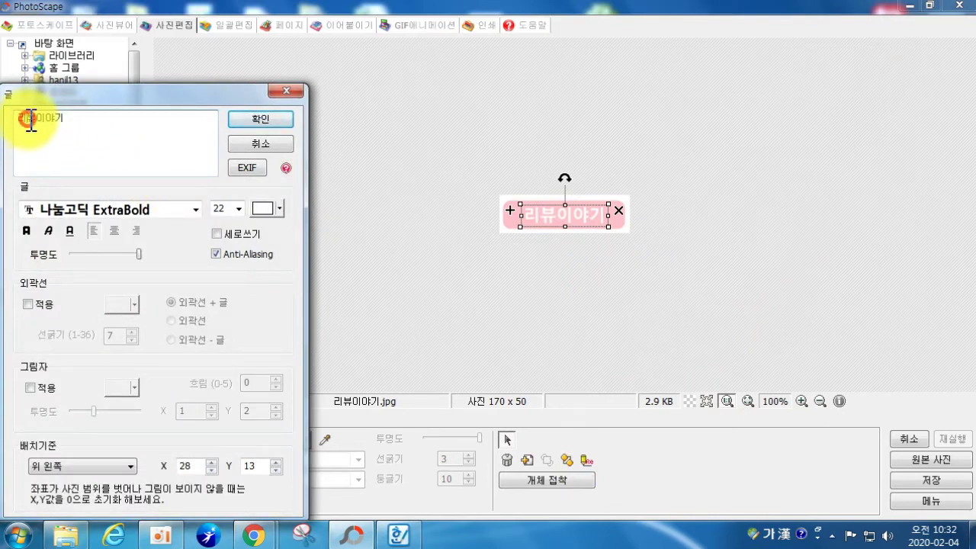
key("BackSpace")
key("BackSpace")
type("공부")
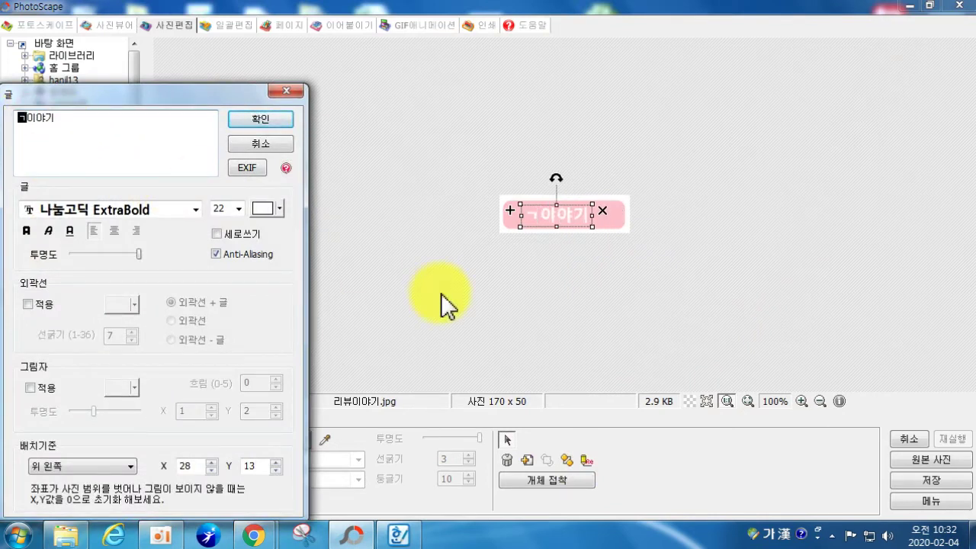
left_click(259, 120)
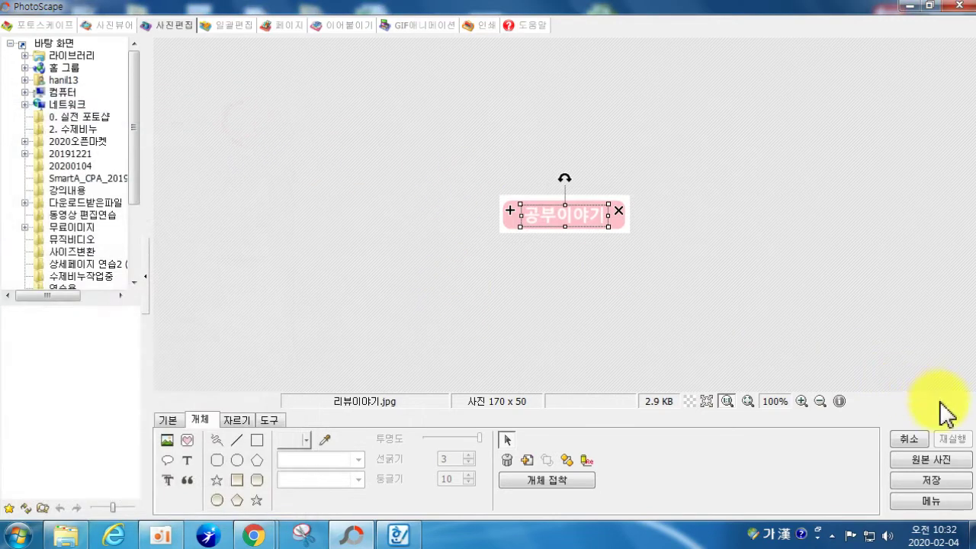
Save the button image under the new name 공부이야기 as a JPEG in the 위젯 folder.
left_click(945, 481)
left_click(317, 264)
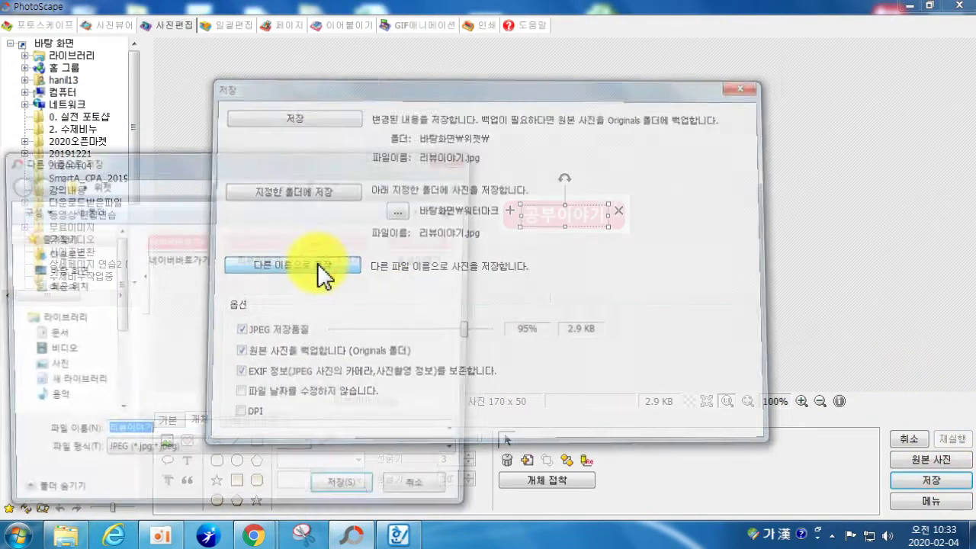
left_click_drag(120, 434, 69, 443)
type("ㄱㅗㅇㅂㅜ")
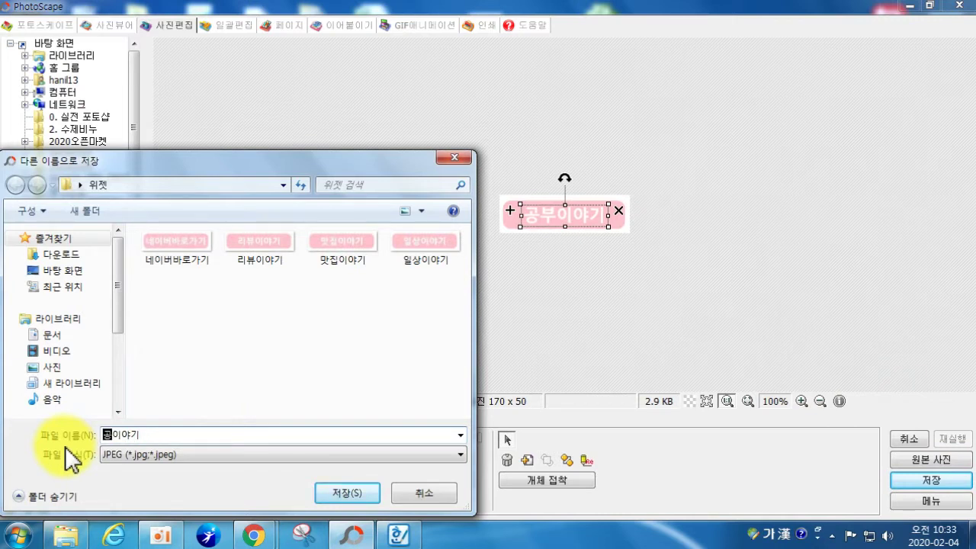
left_click(334, 494)
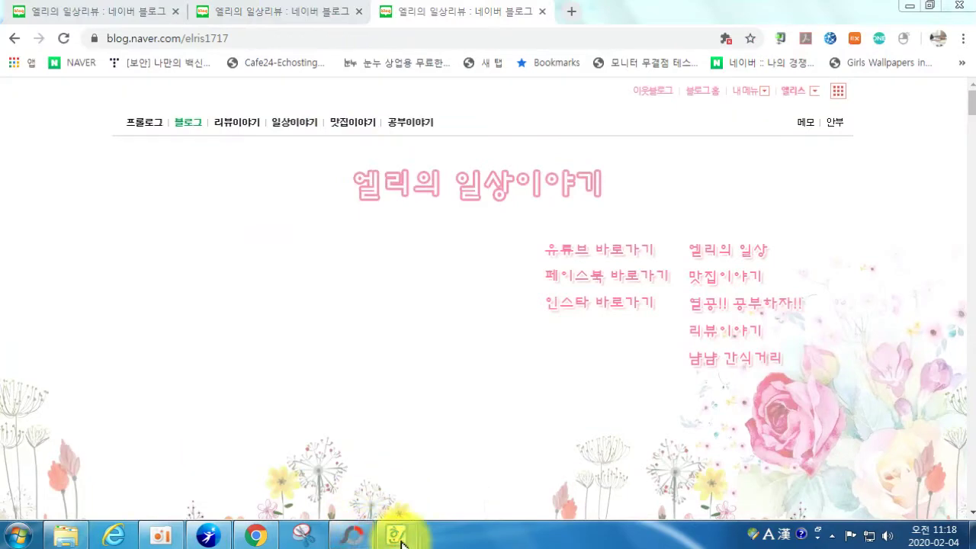
Highlight instruction 7 about the 스마트에디터2.0 default editor setting in the Hangul document and switch to the blog in Chrome.
mouse_move(401, 543)
left_click(312, 457)
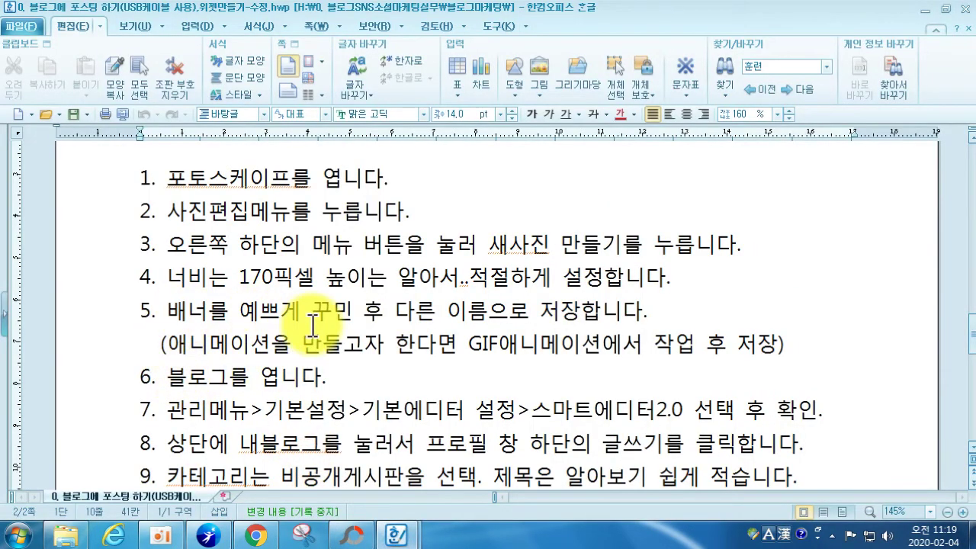
left_click(115, 410)
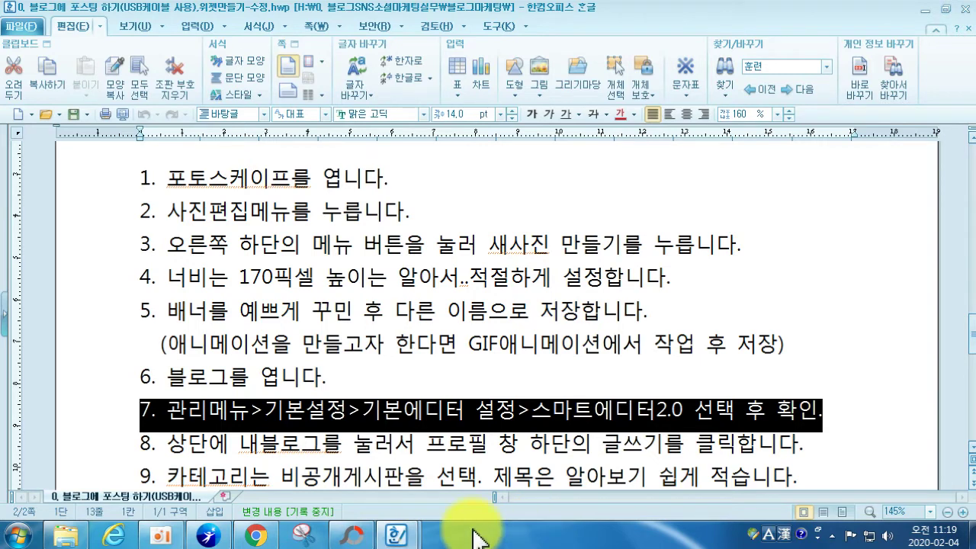
left_click(263, 535)
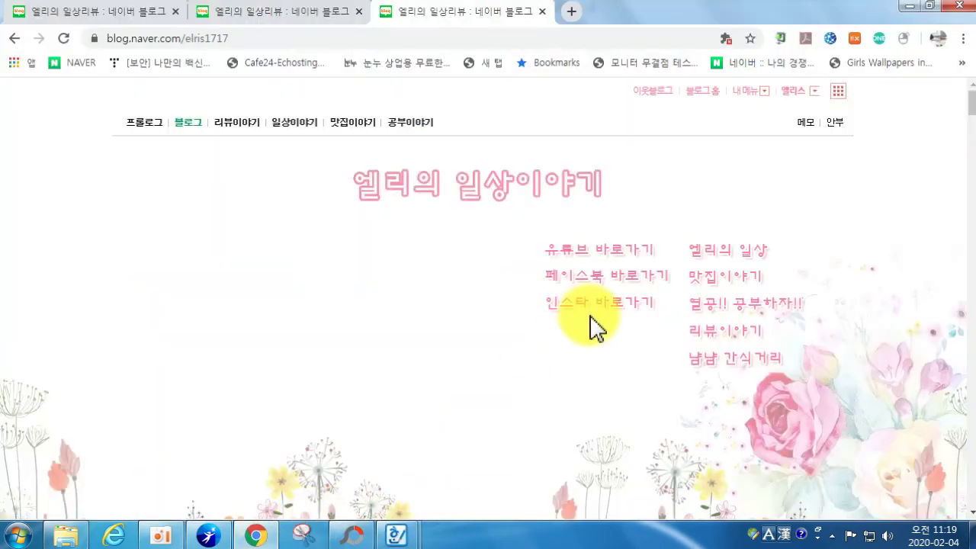
Open the blog's management page and set the default editor to 스마트에디터 2.0, saving the setting.
left_click(746, 91)
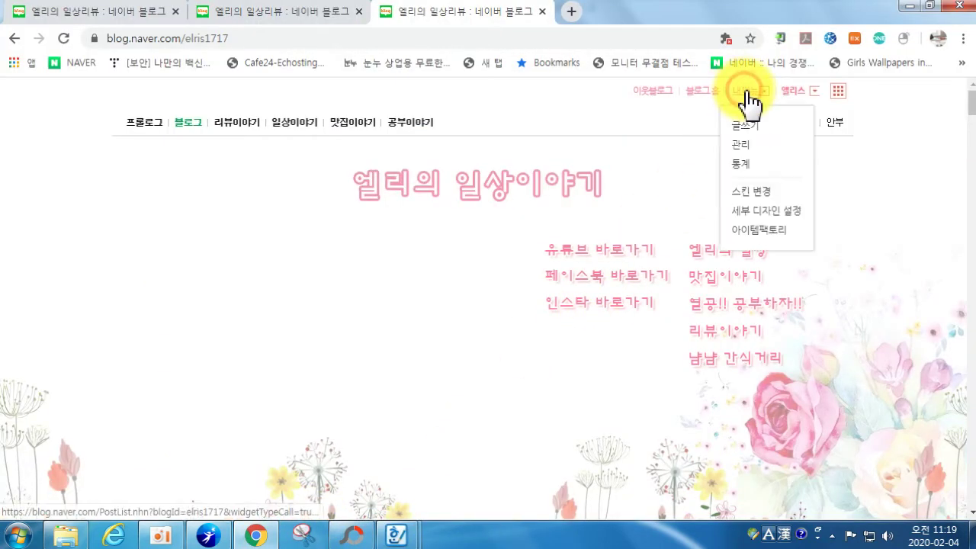
left_click(739, 152)
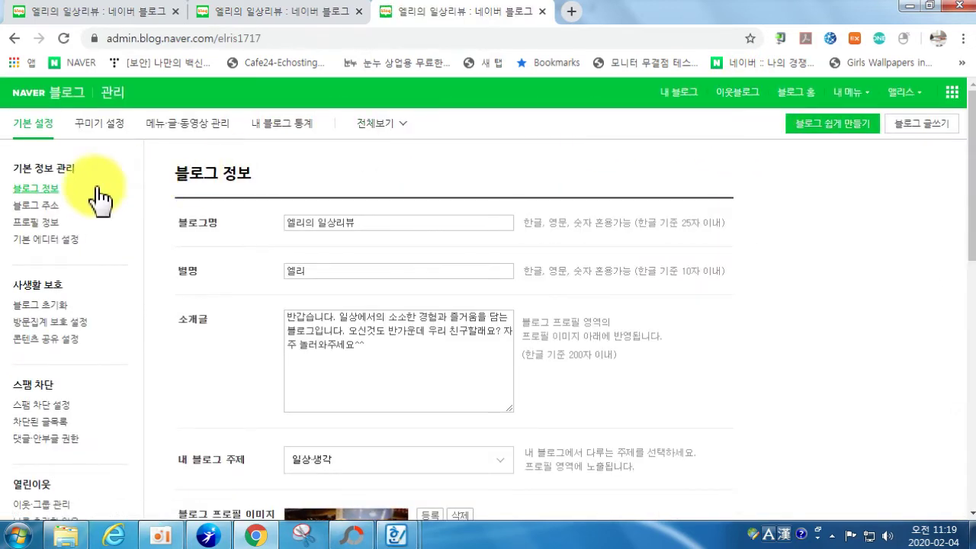
left_click(45, 240)
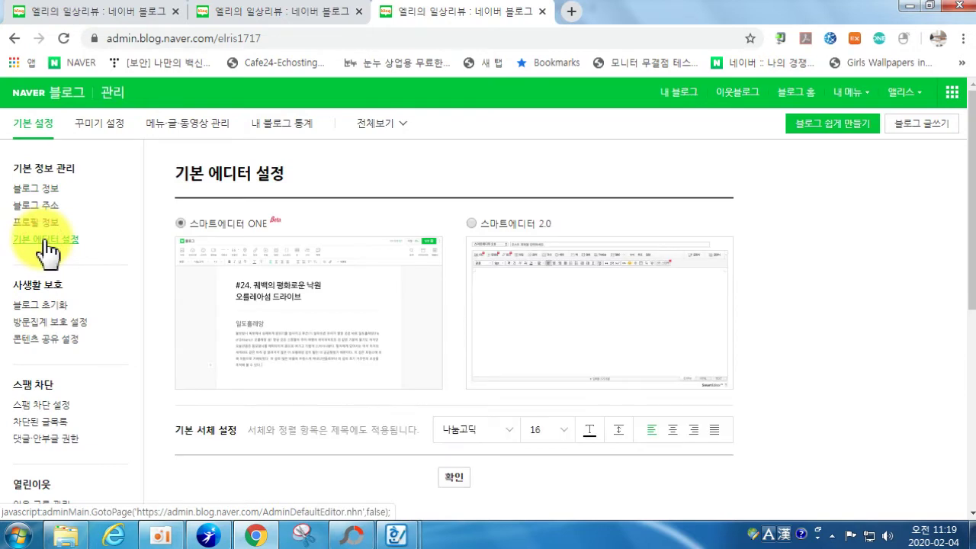
left_click(472, 224)
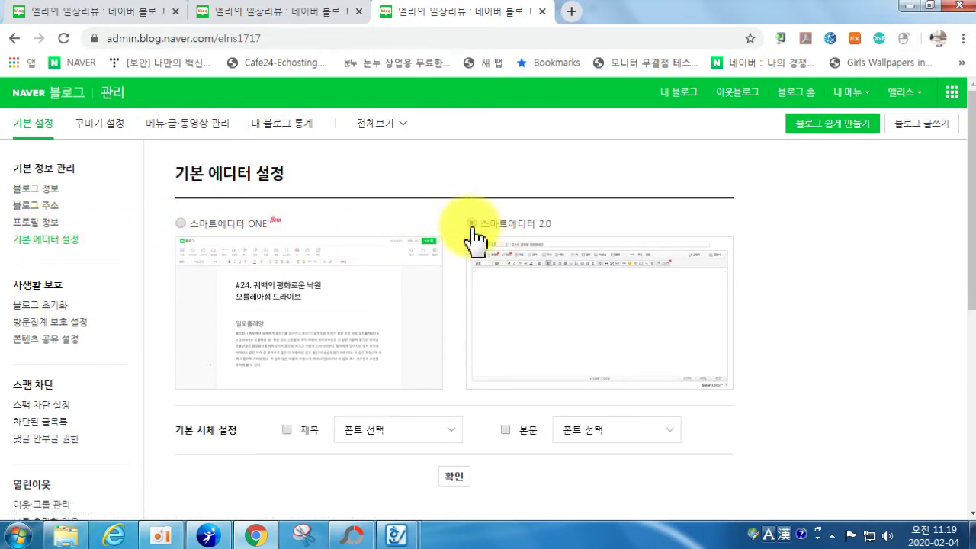
left_click(458, 479)
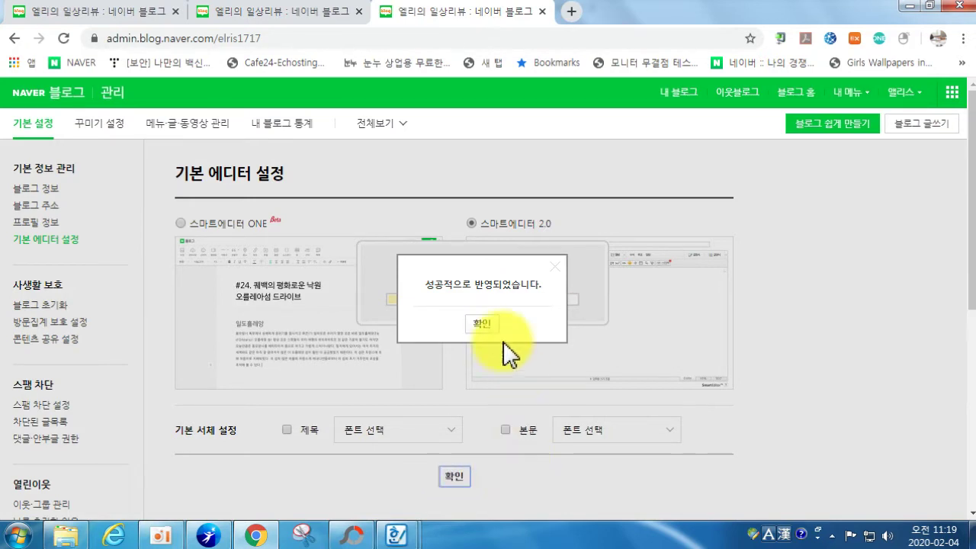
left_click(484, 323)
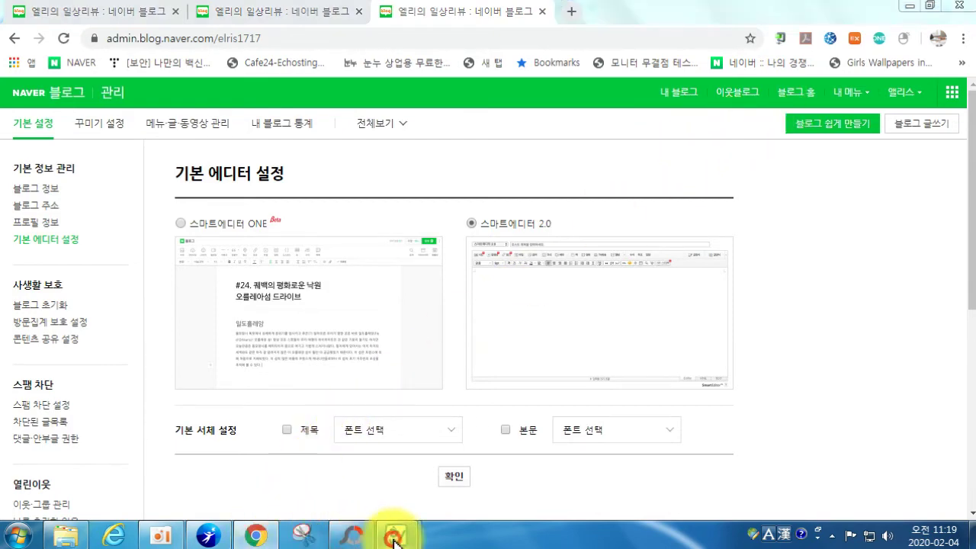
Switch to the Hangul document and highlight instruction 8 about starting a new blog post.
mouse_move(394, 532)
left_click(349, 492)
scroll(229, 343, "down", 1)
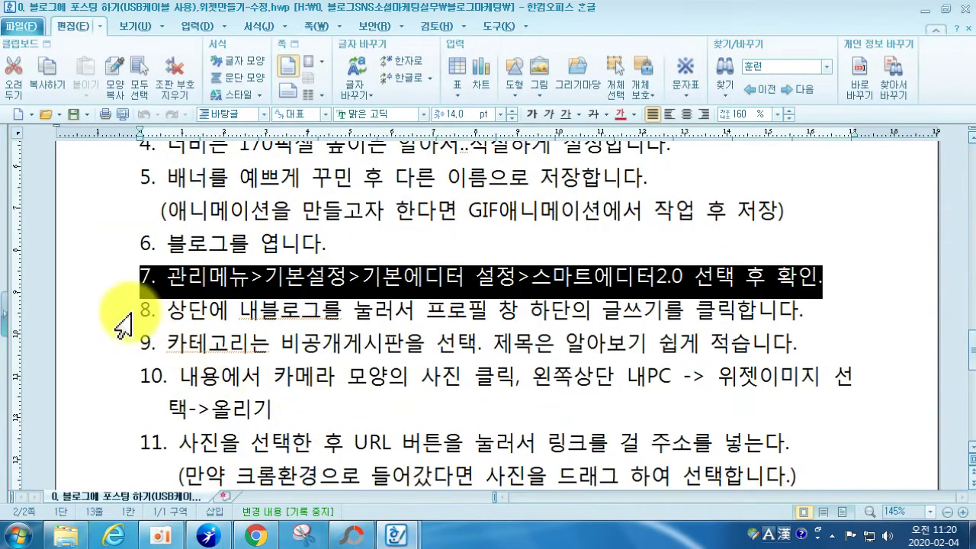
left_click(90, 315)
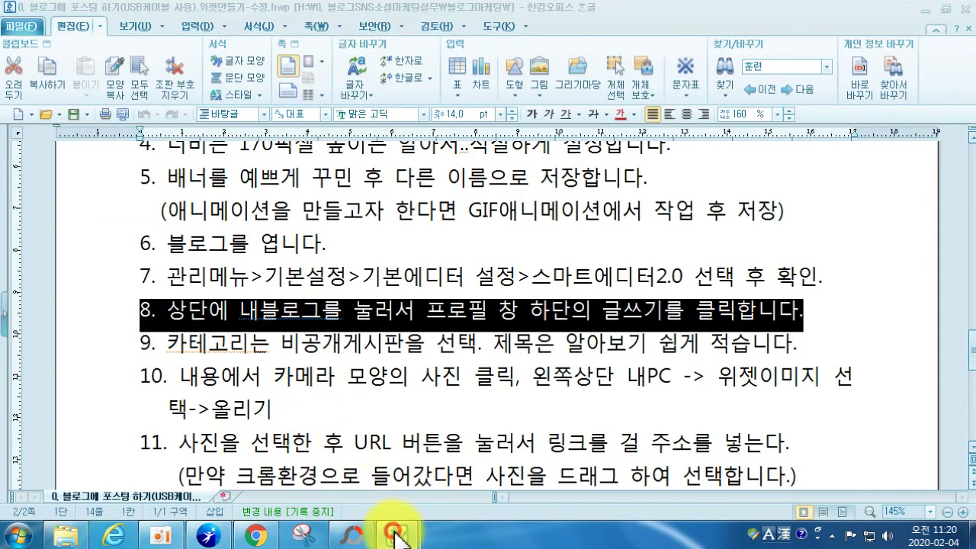
Switch to PhotoScape and close it.
mouse_move(398, 534)
left_click(351, 534)
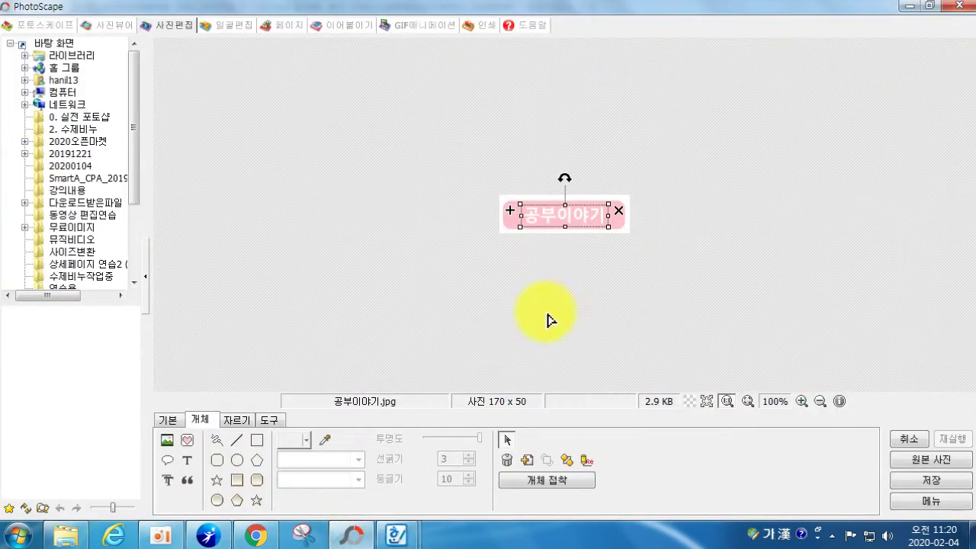
left_click(961, 6)
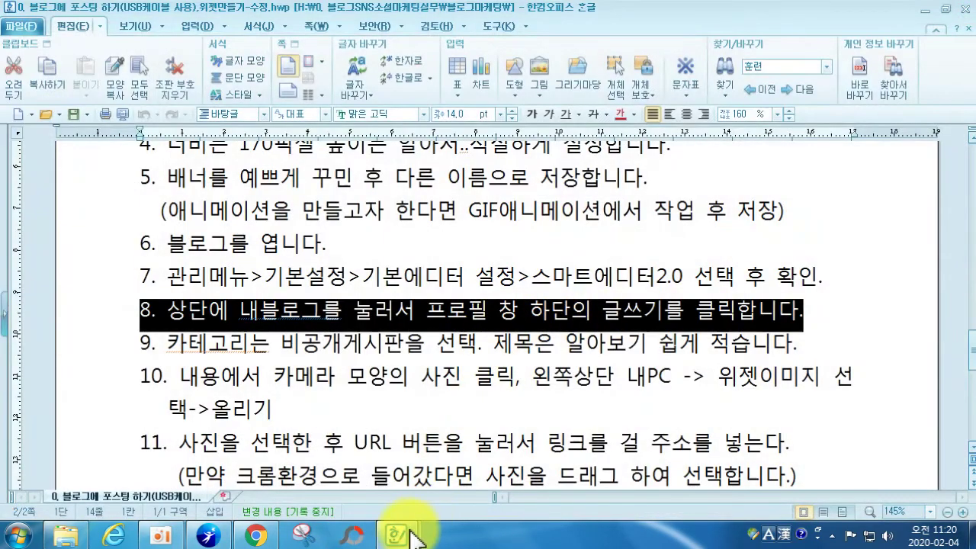
Return to the blog management page in Chrome and open the editor for a new post.
mouse_move(401, 530)
left_click(552, 408)
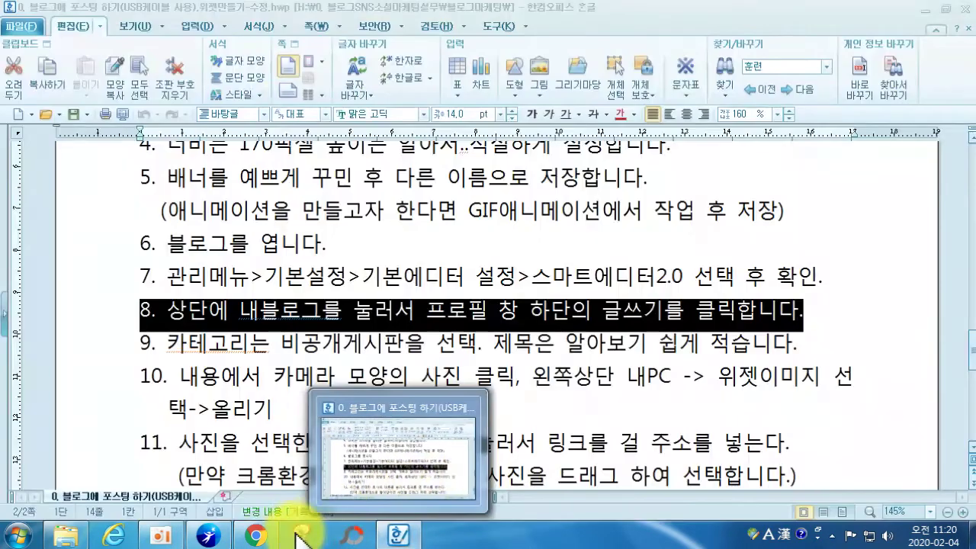
left_click(256, 534)
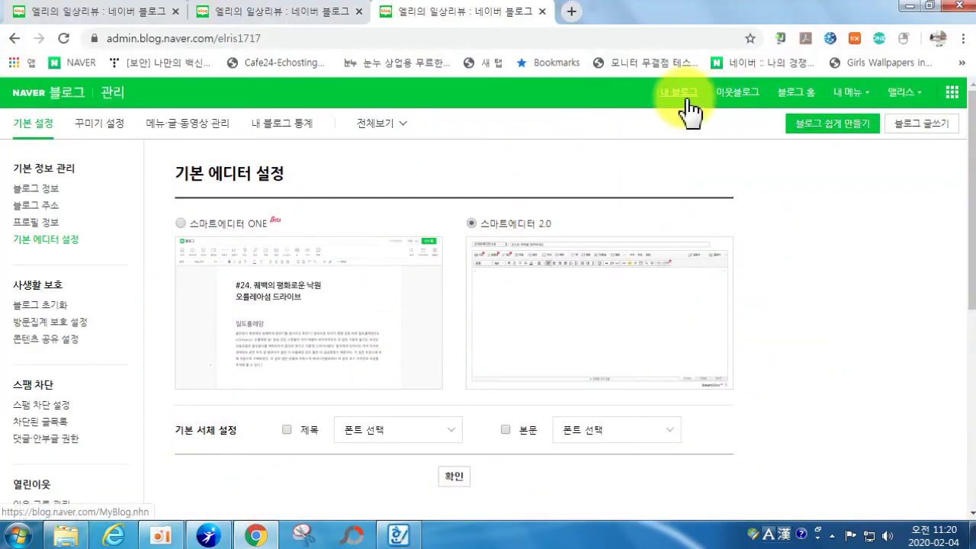
left_click(844, 94)
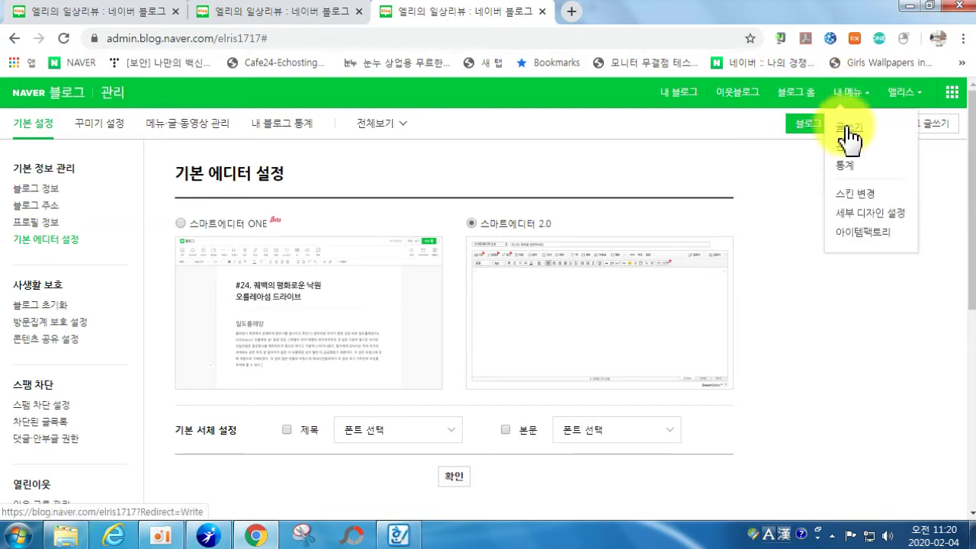
left_click(847, 128)
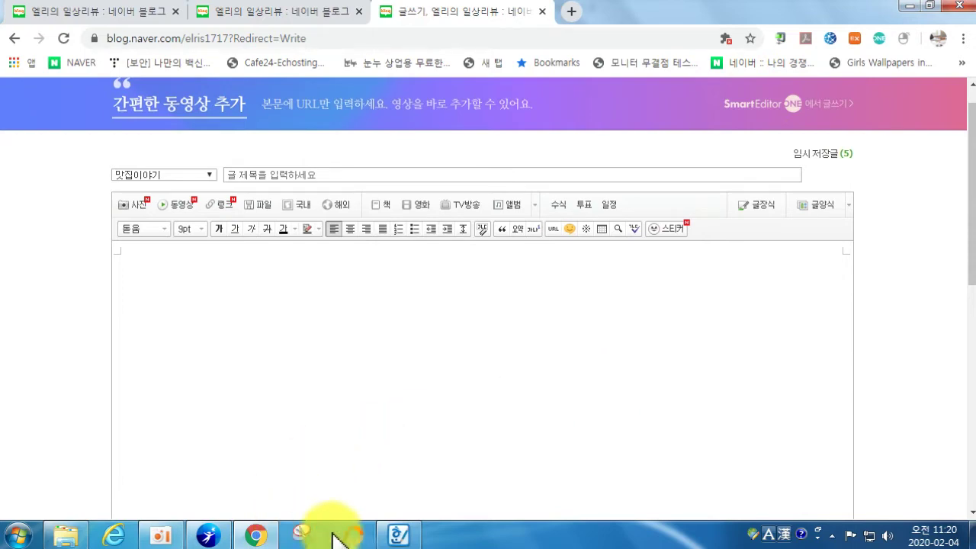
Highlight instruction 9 about the category and title in the Hangul document, then return to the new post in Chrome.
left_click(398, 536)
left_click(112, 352)
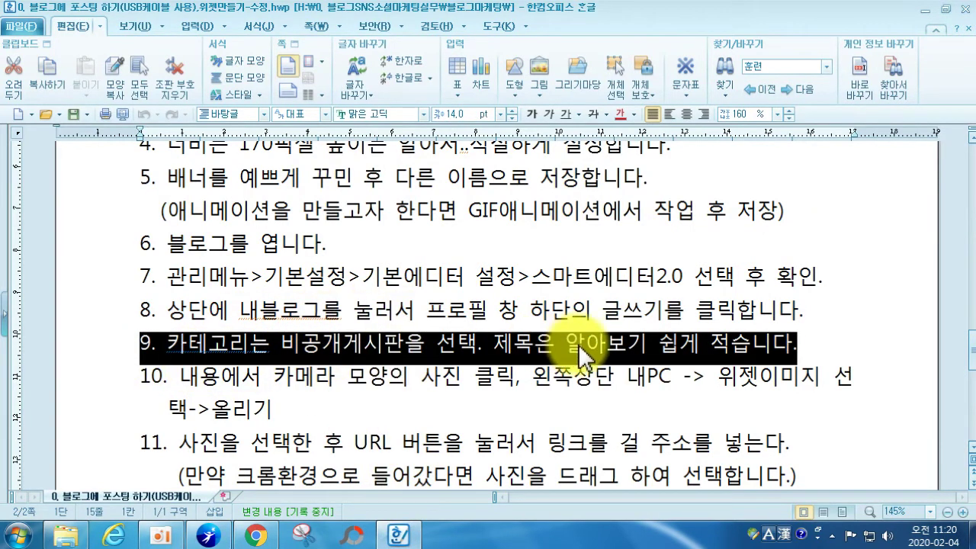
left_click(399, 531)
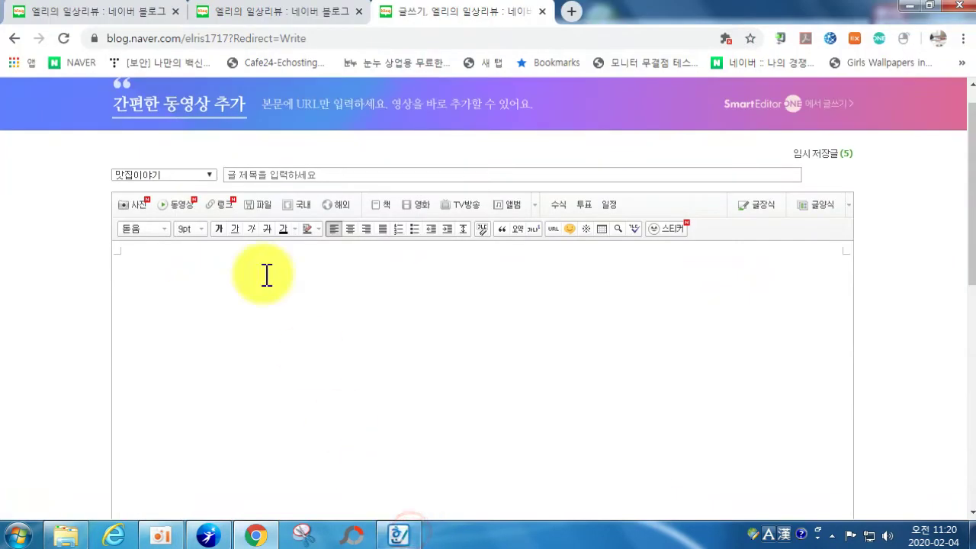
Set the post's category to 비공개게시판, enter the title 네이버바로가기 and place the cursor in the body.
left_click(177, 175)
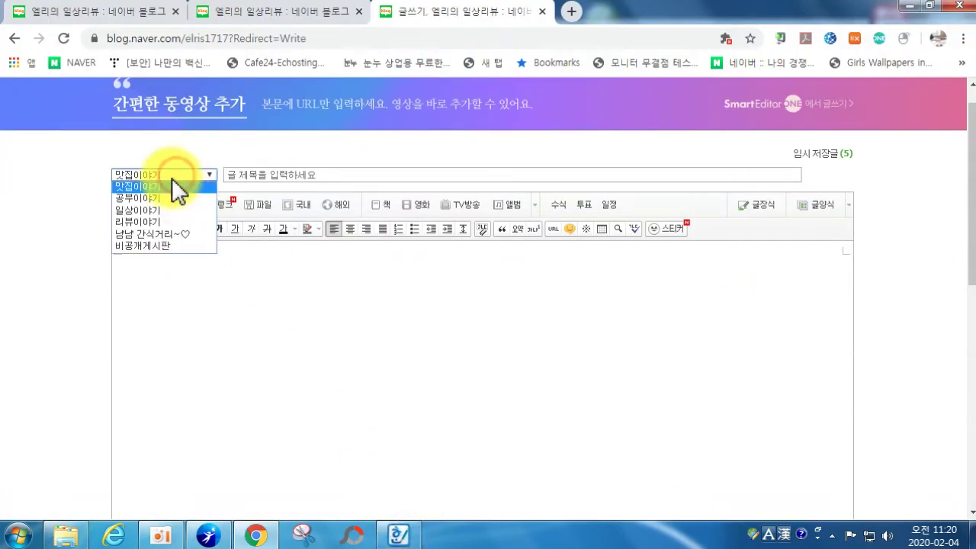
left_click(149, 247)
left_click(244, 175)
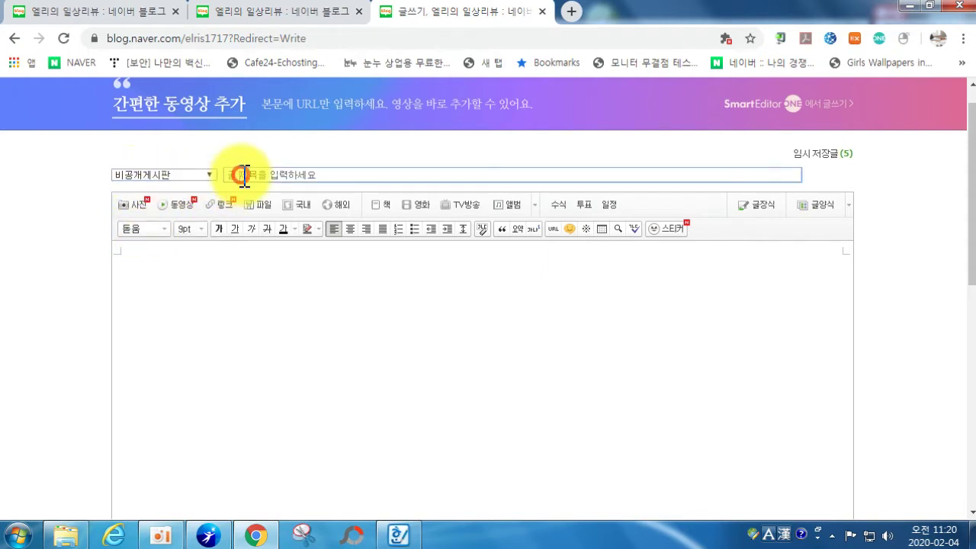
key("Hangul")
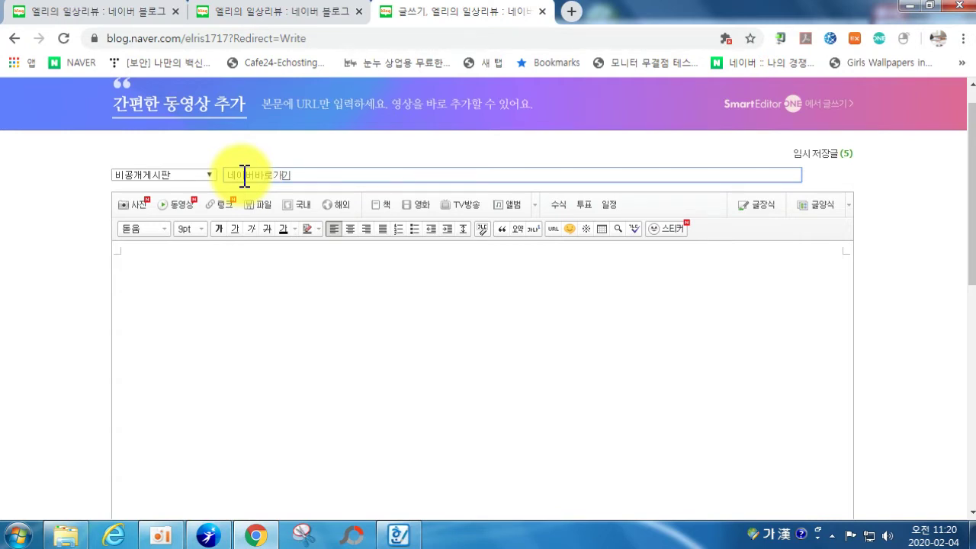
left_click(322, 299)
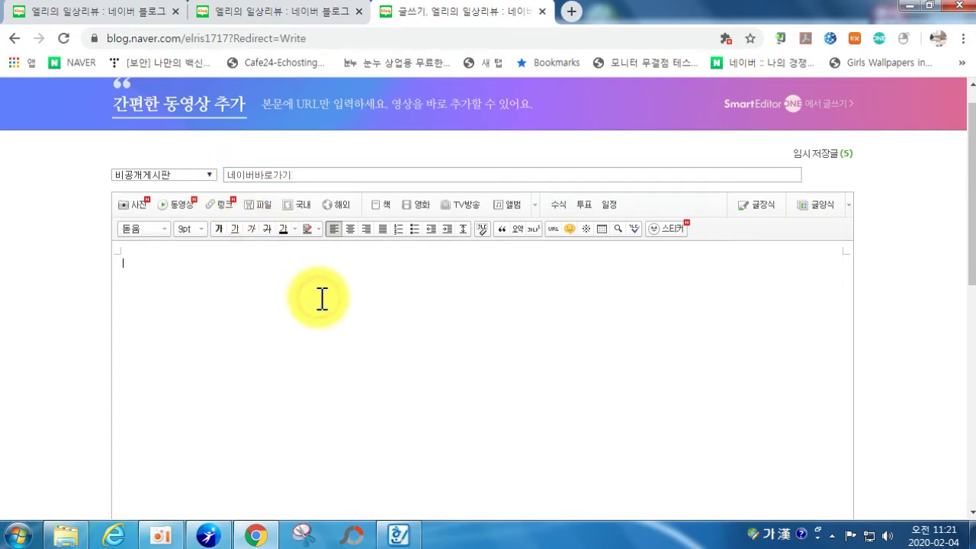
Read instruction 10 about uploading the widget image in the Hangul document and return to the post in Chrome.
left_click(395, 536)
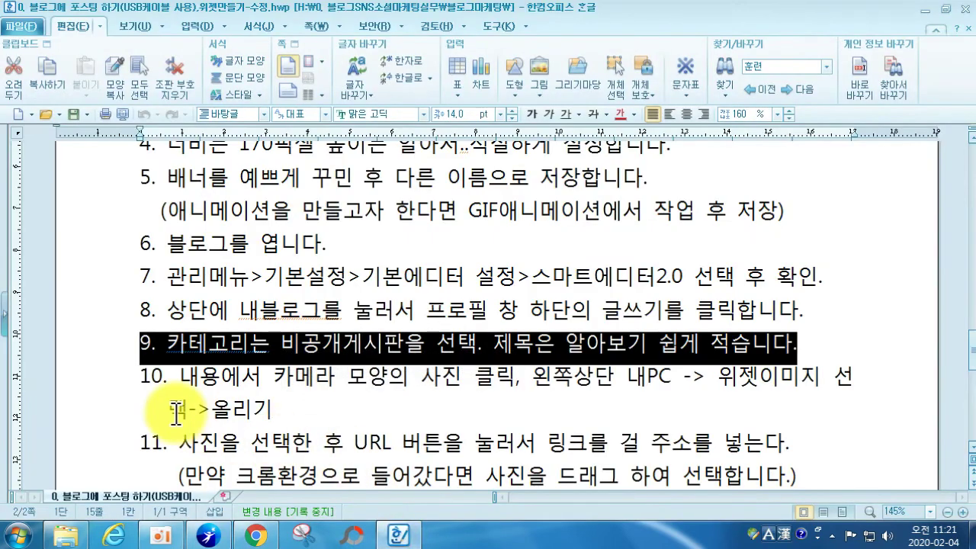
left_click(397, 531)
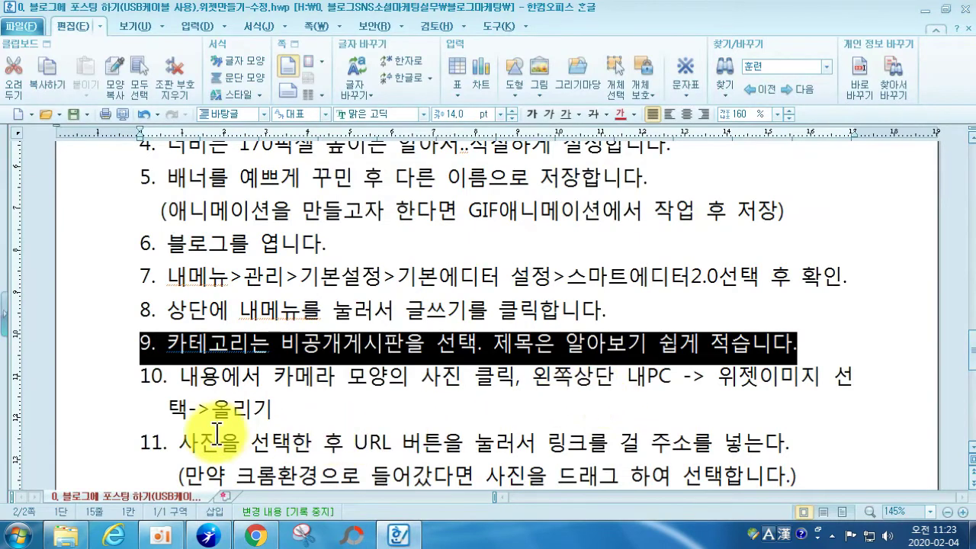
left_click(99, 378)
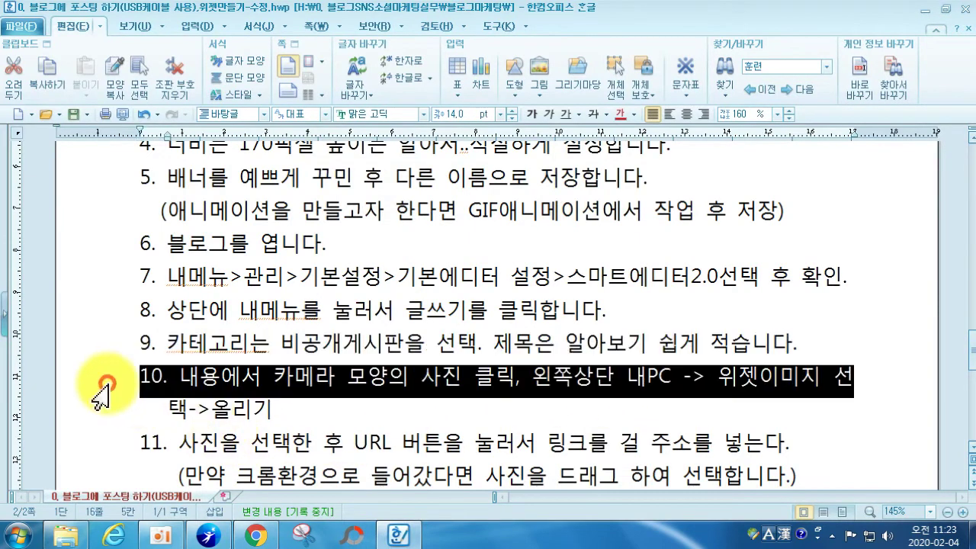
left_click(267, 416)
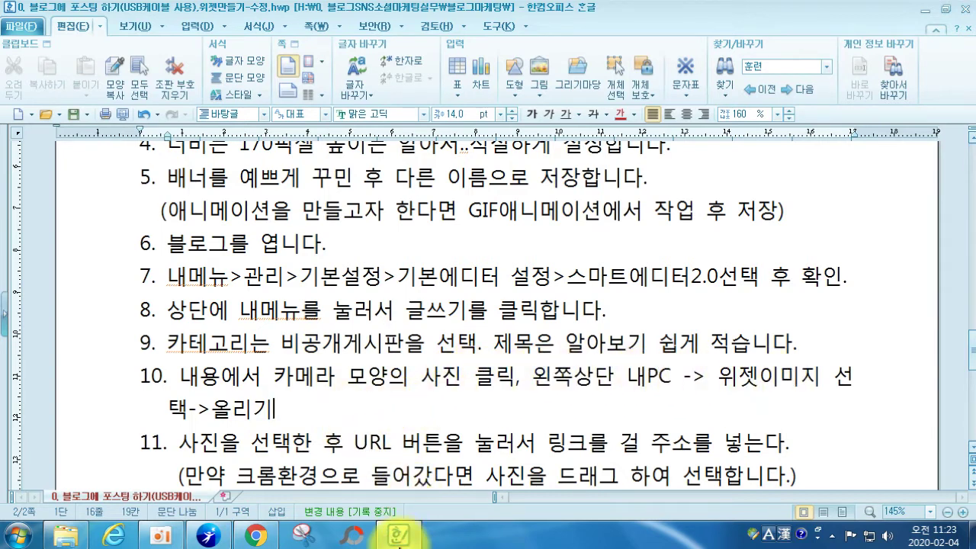
left_click(399, 540)
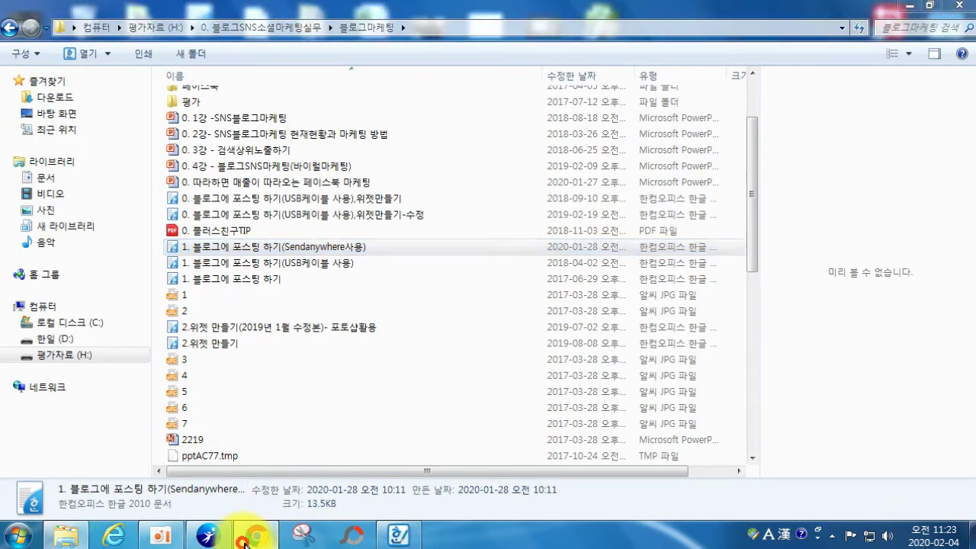
left_click(255, 536)
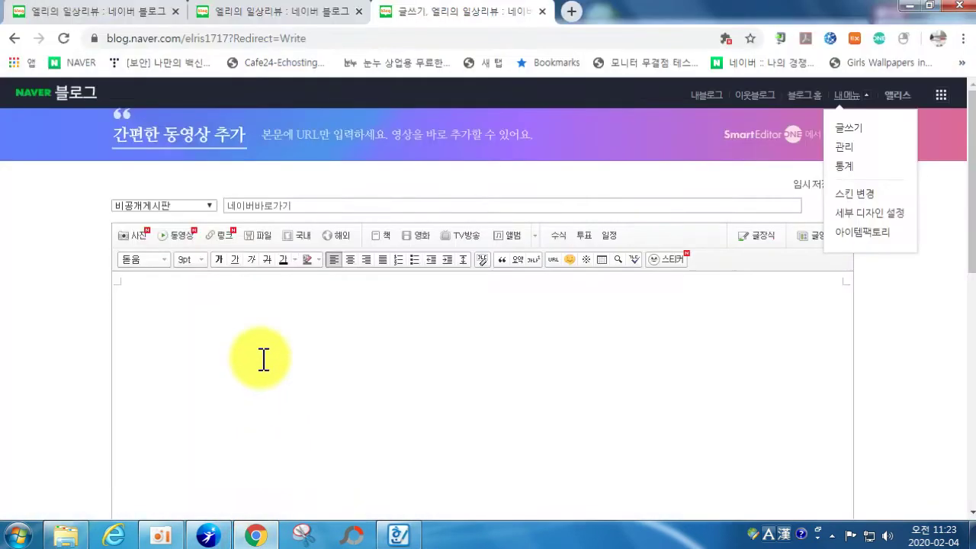
Upload the 네이버바로가기 image from the desktop's 위젯 folder into the post body.
left_click(131, 242)
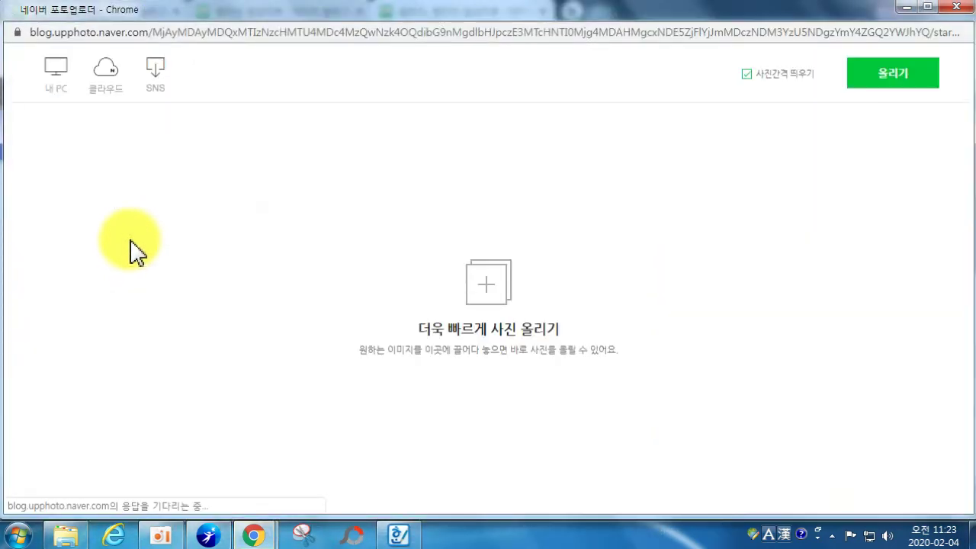
left_click(58, 73)
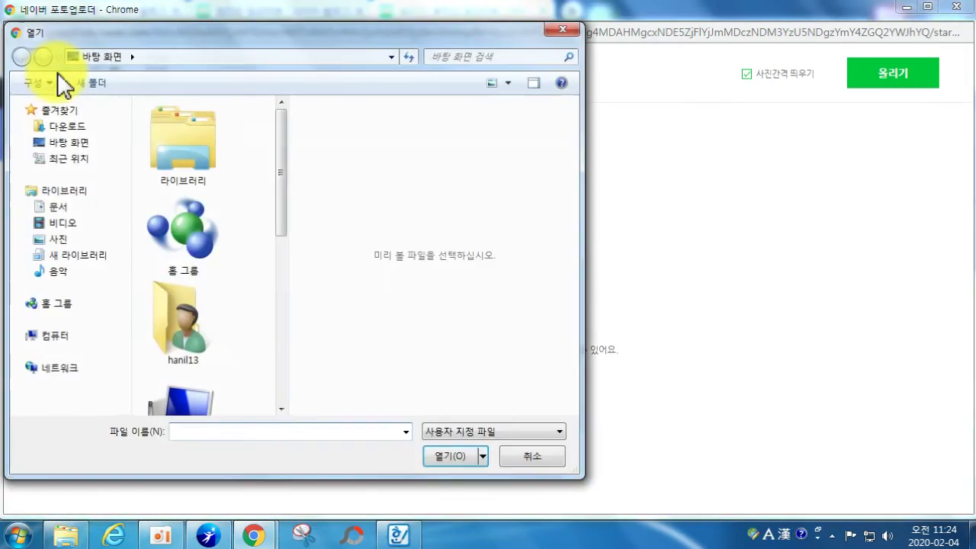
left_click_drag(277, 128, 276, 321)
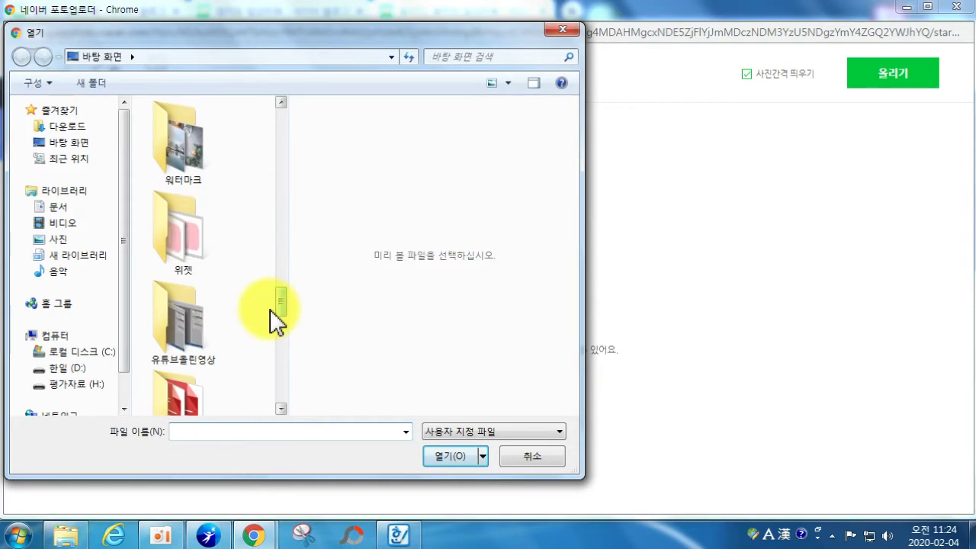
double_click(180, 241)
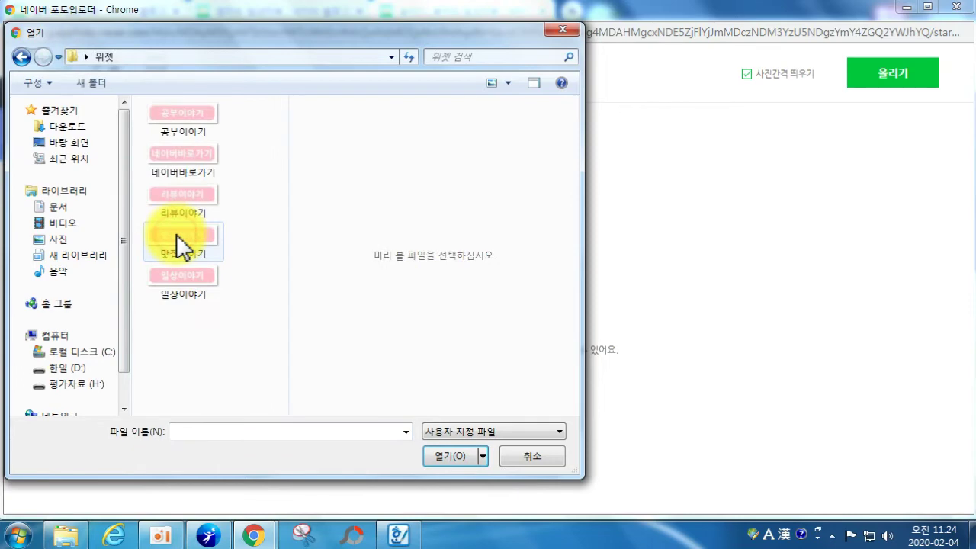
left_click(170, 156)
left_click(436, 453)
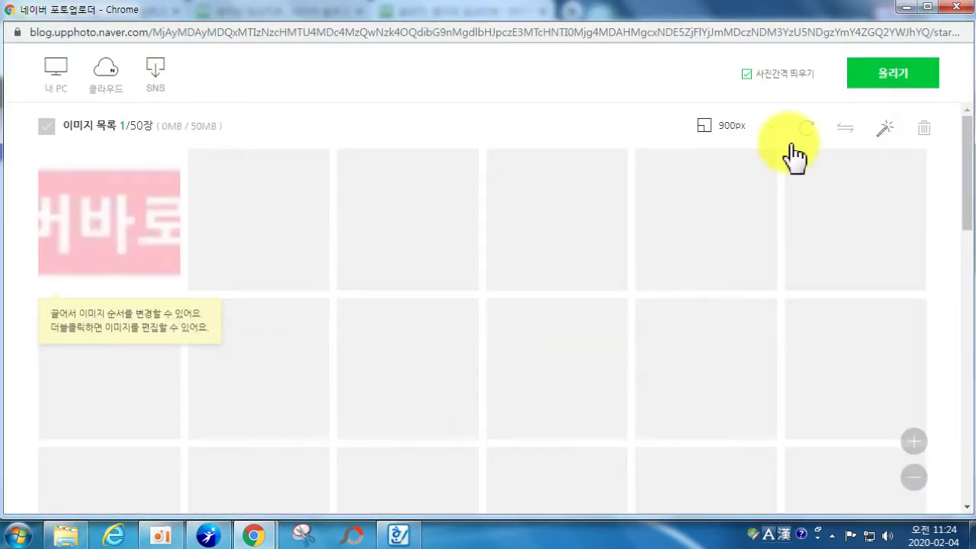
left_click(888, 98)
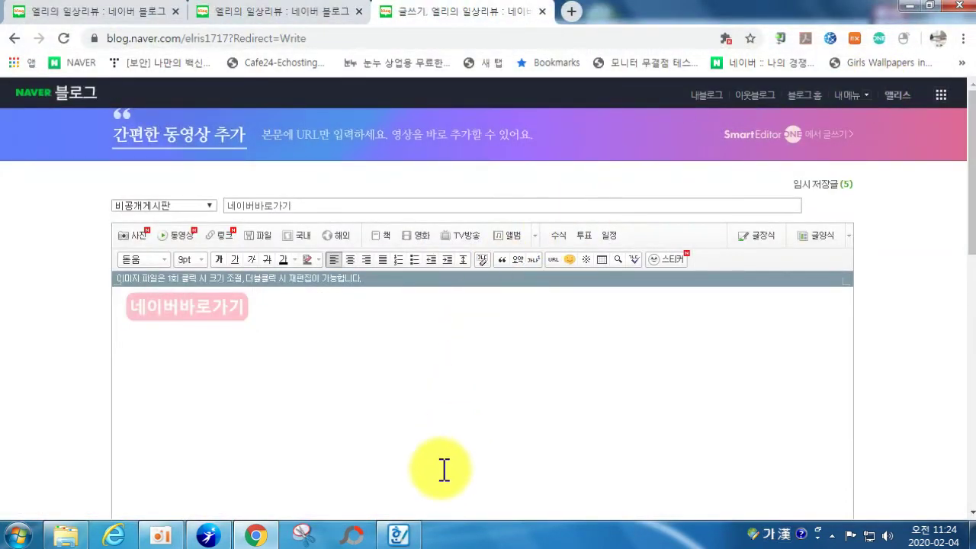
Switch to the Hangul document and highlight instruction 10, then instruction 11 about adding a URL link to the photo.
left_click(398, 533)
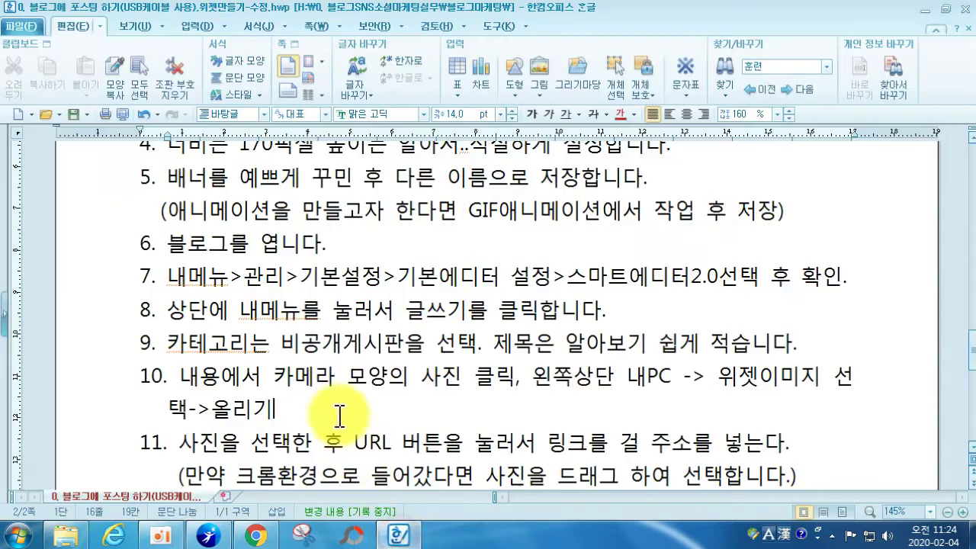
left_click_drag(77, 382, 74, 426)
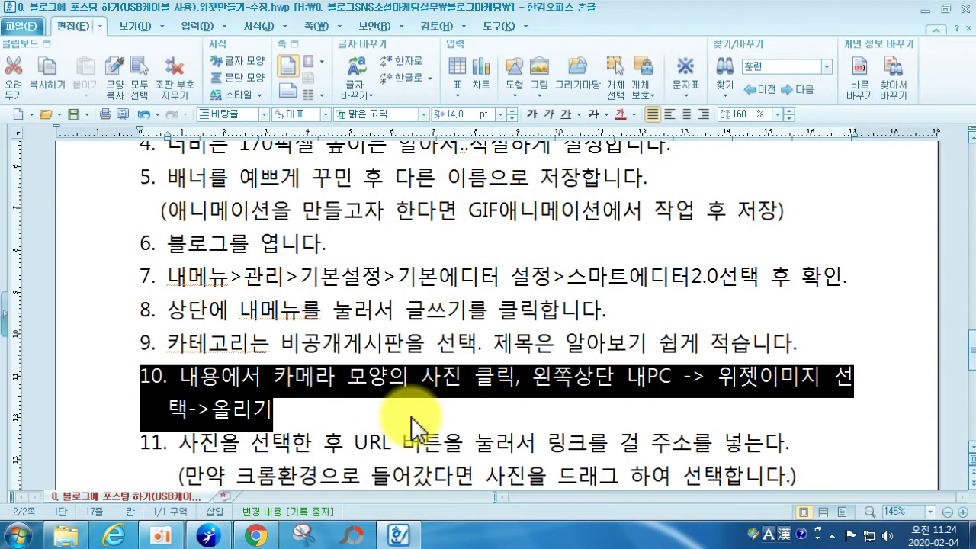
left_click(388, 412)
scroll(388, 409, "down", 1)
left_click(82, 382)
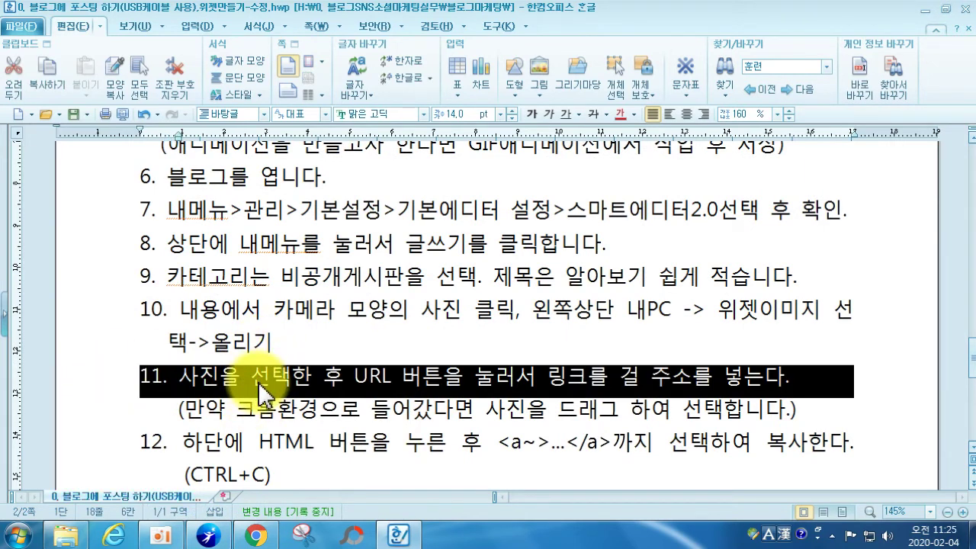
Return to the post in Chrome, select the 네이버바로가기 image in the body and open its URL link field.
left_click(259, 536)
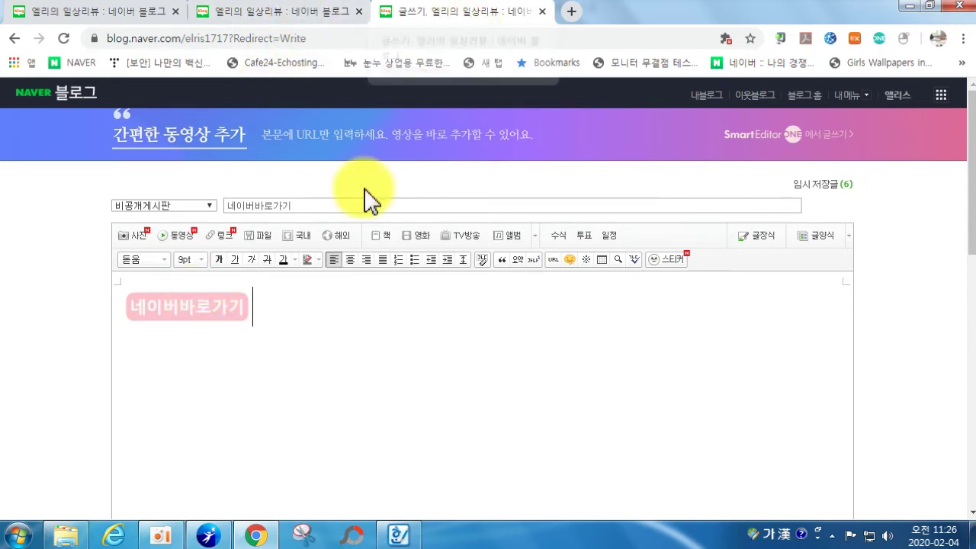
left_click_drag(283, 310, 160, 307)
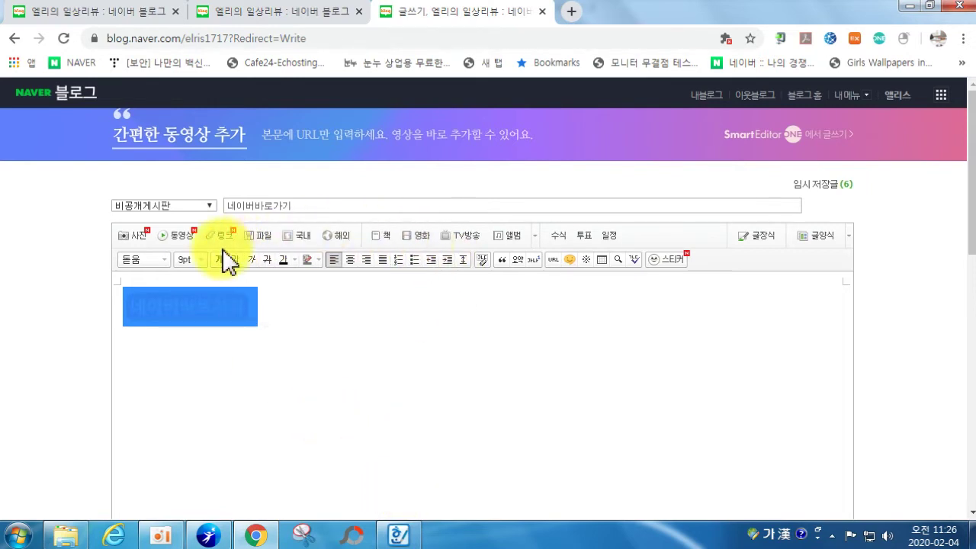
left_click(554, 260)
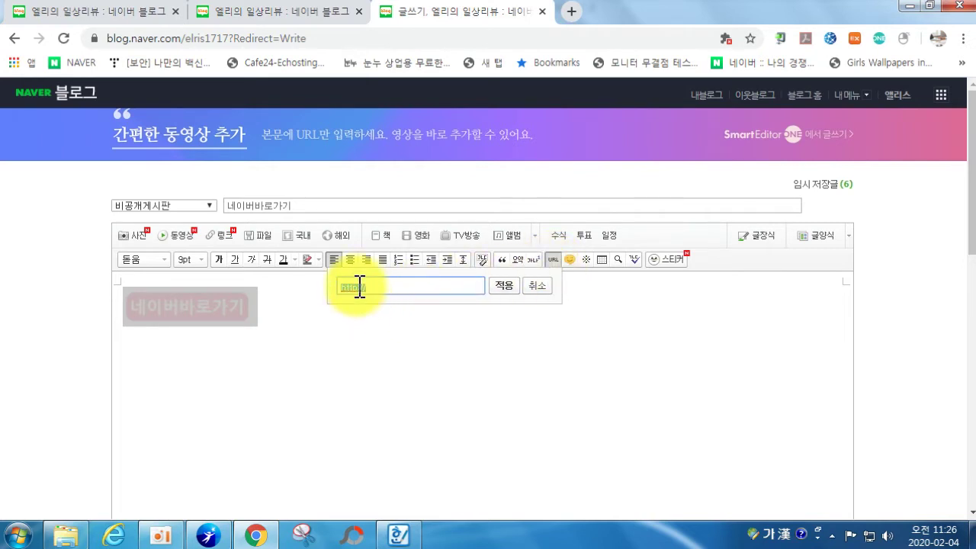
left_click(429, 287)
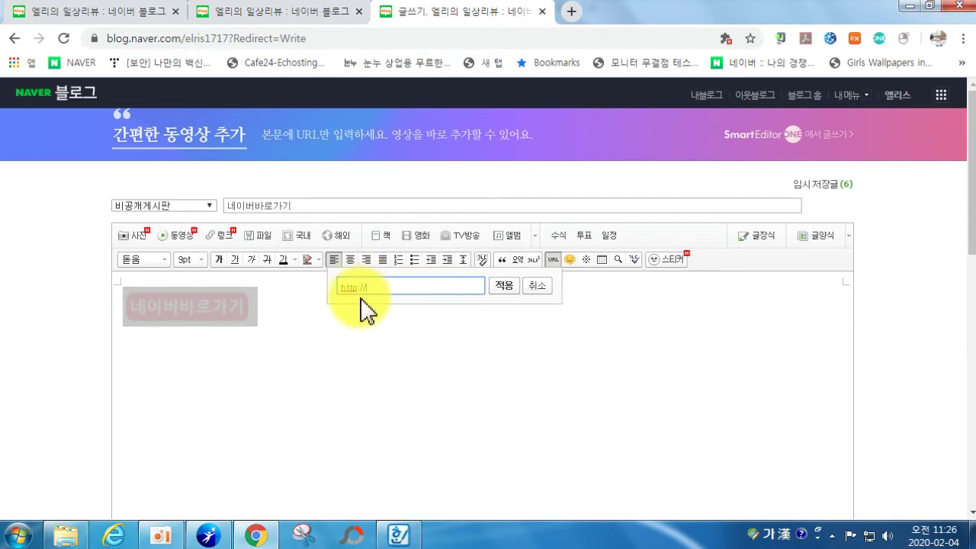
Open a new Chrome window, search Google for 네이버 and go to the Naver home page.
right_click(263, 537)
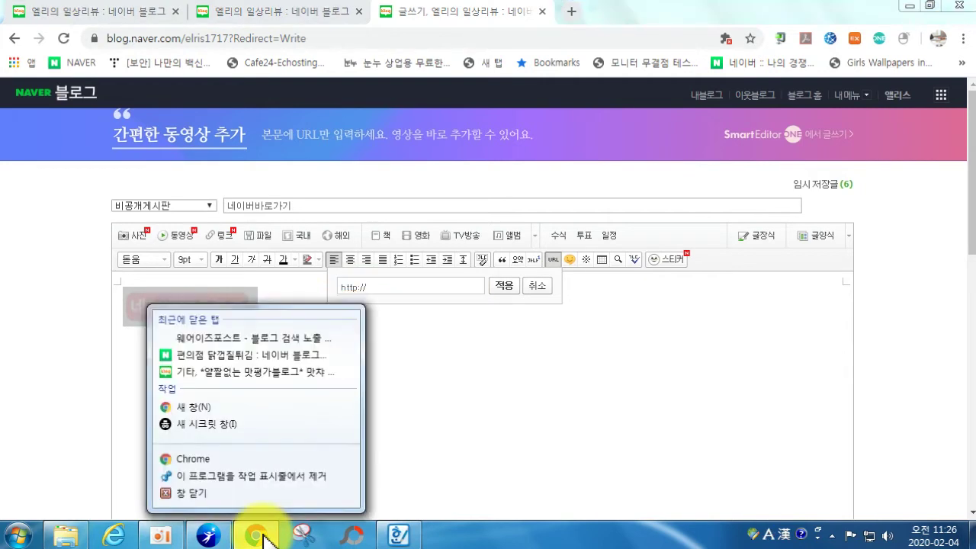
left_click(185, 461)
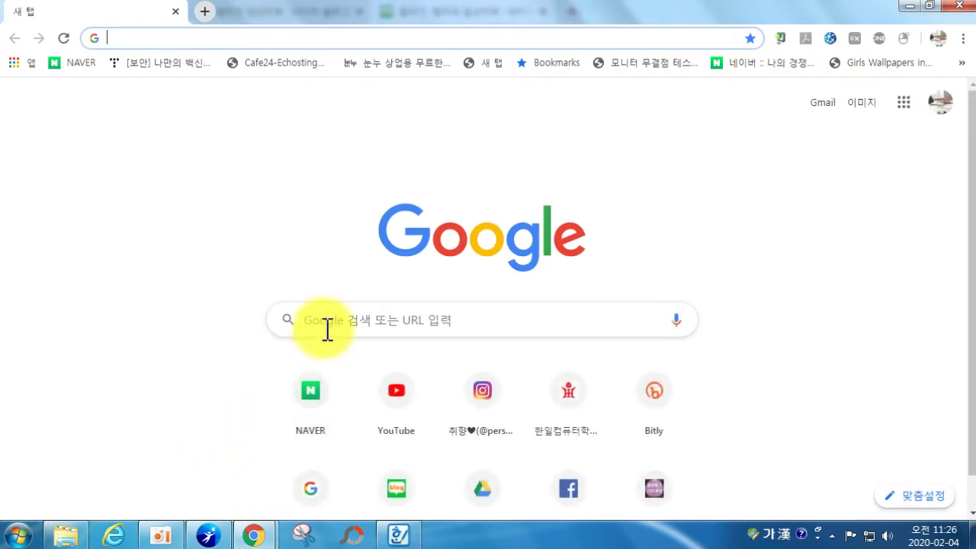
left_click(328, 326)
type("네이버")
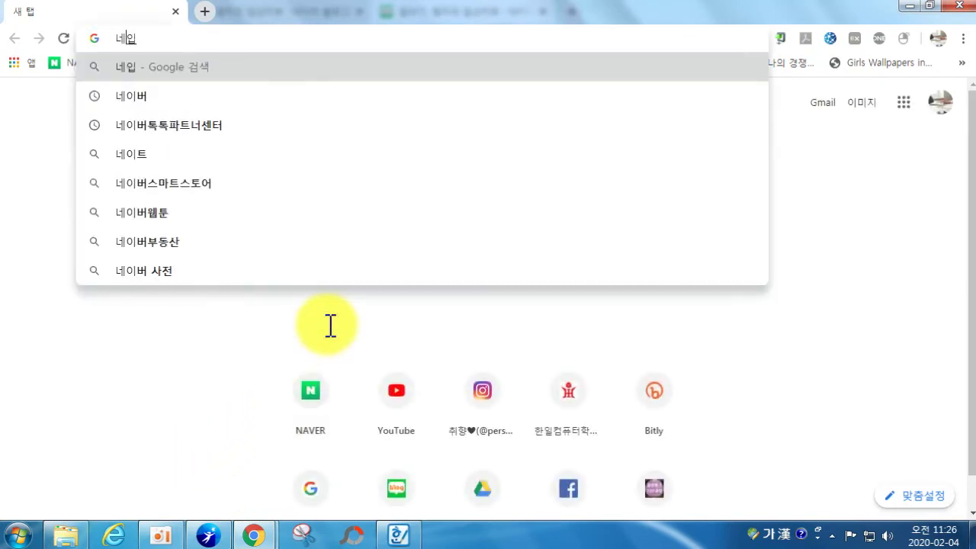
key("Return")
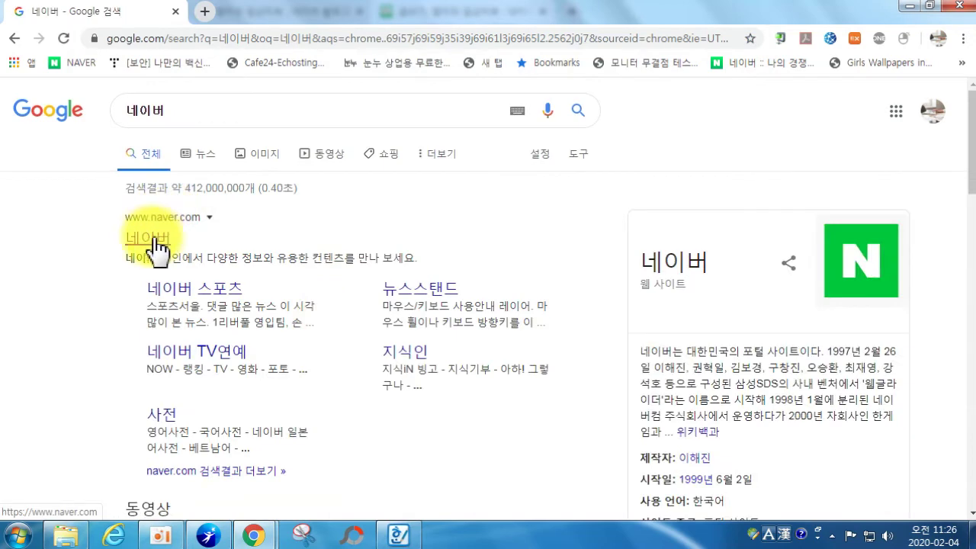
left_click(152, 245)
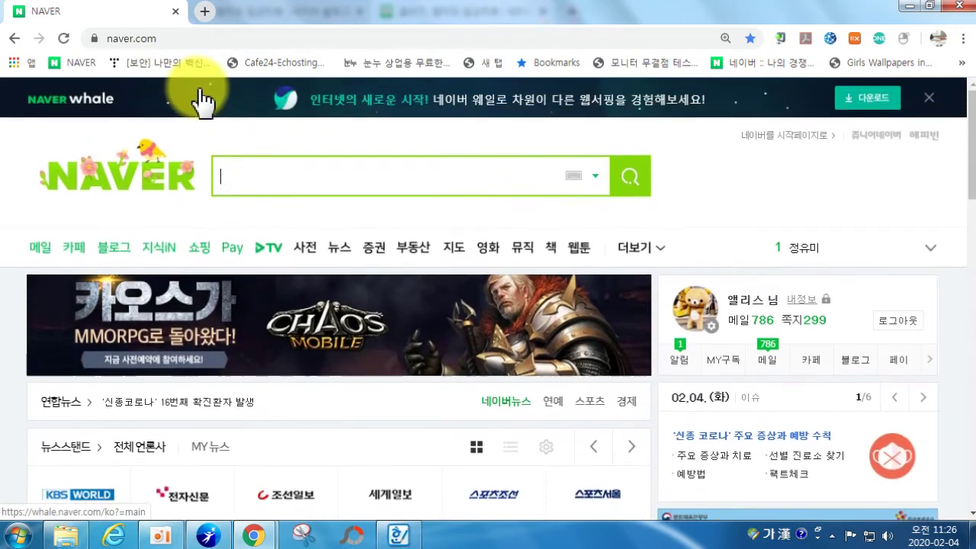
Copy the full web address of the Naver home page.
left_click(130, 38)
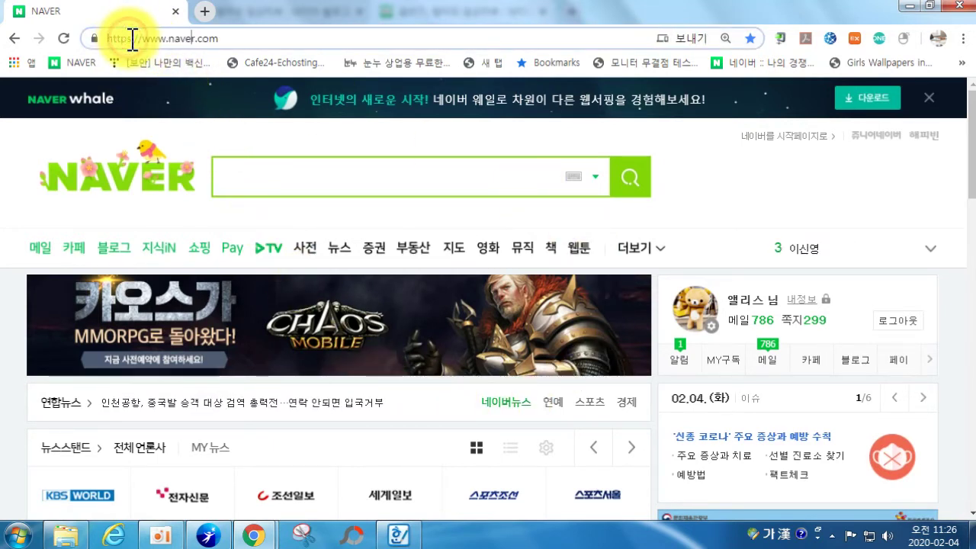
right_click(134, 40)
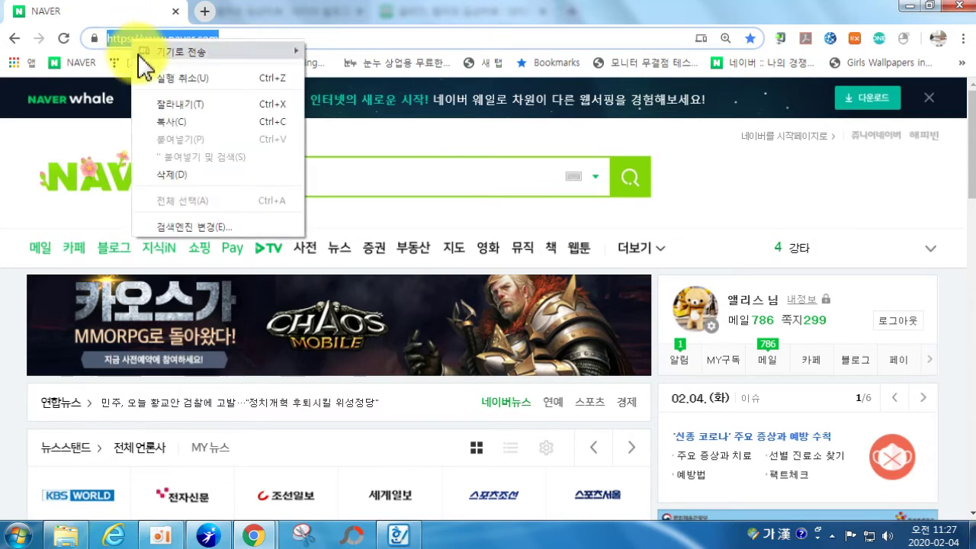
left_click(163, 124)
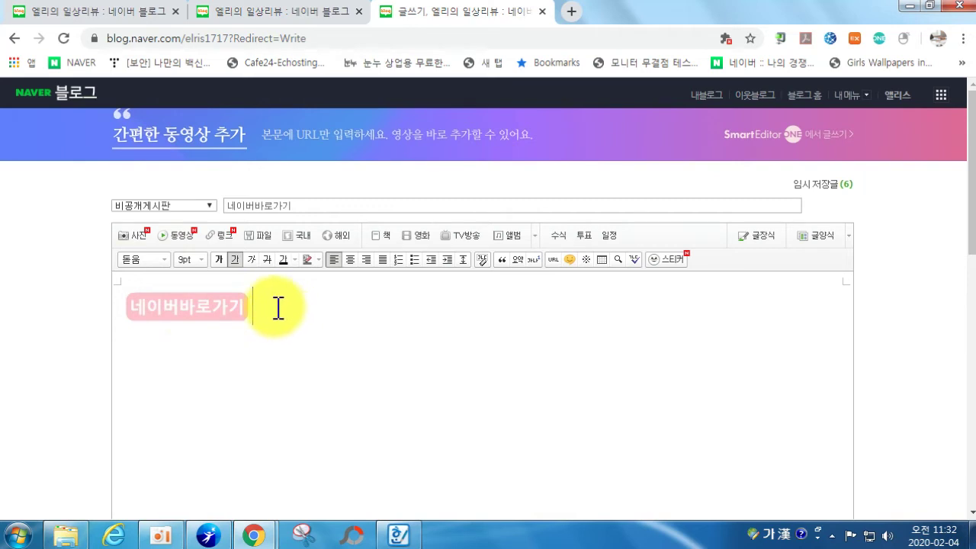
left_click_drag(264, 318, 163, 312)
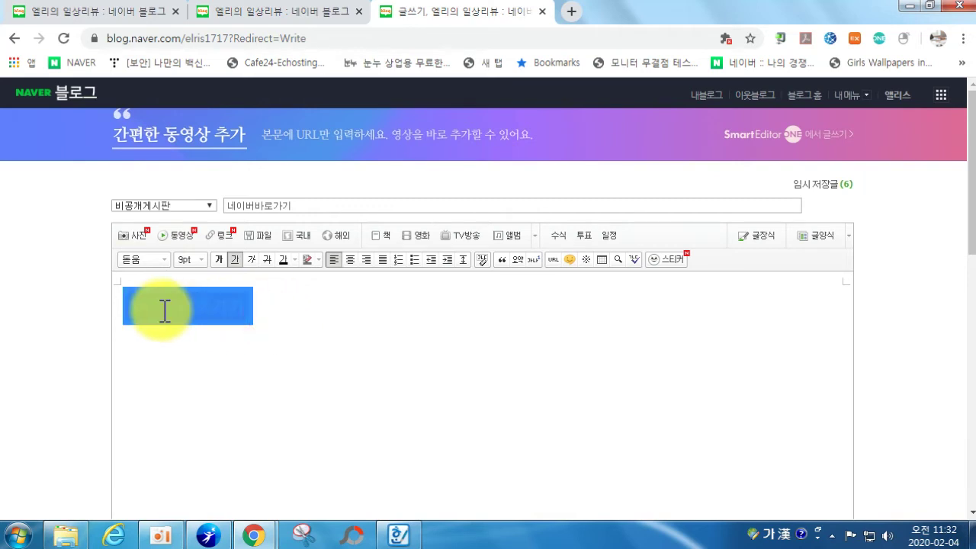
left_click(554, 260)
mouse_move(453, 283)
left_mouse_down()
mouse_move(370, 284)
mouse_move(415, 295)
mouse_move(447, 285)
left_mouse_up()
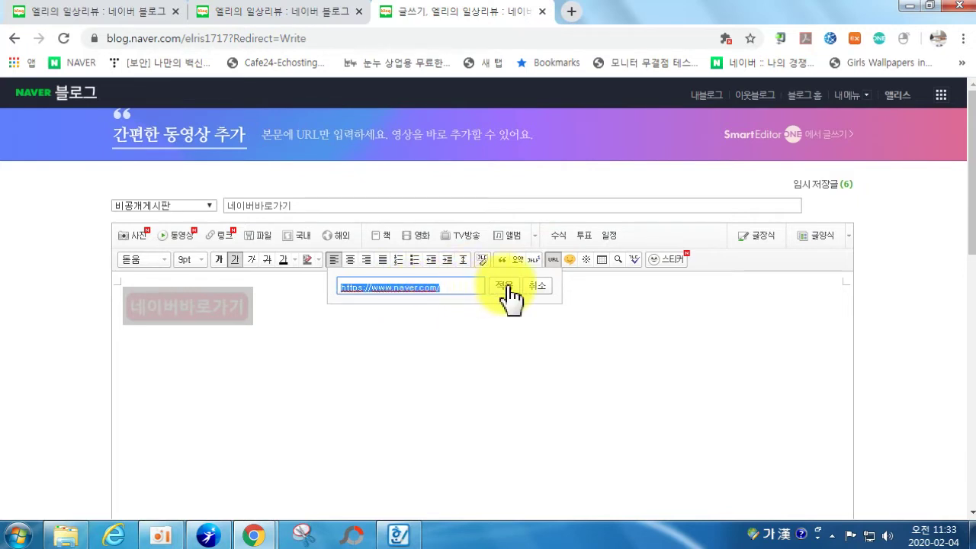
left_click(504, 286)
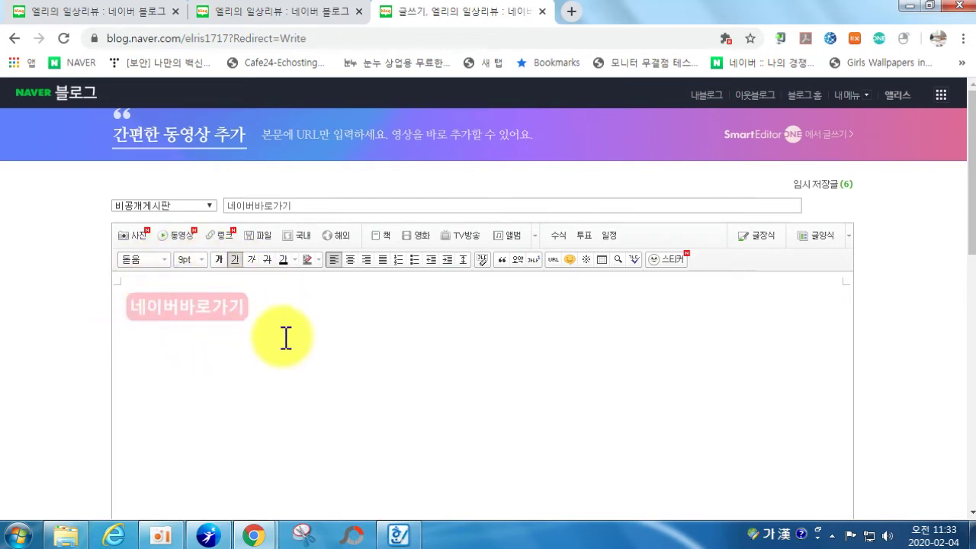
Highlight instruction 12 about copying the HTML code in the Hangul document, and return to the post in Chrome.
left_click(408, 538)
scroll(349, 451, "down", 4)
left_click_drag(105, 314, 105, 337)
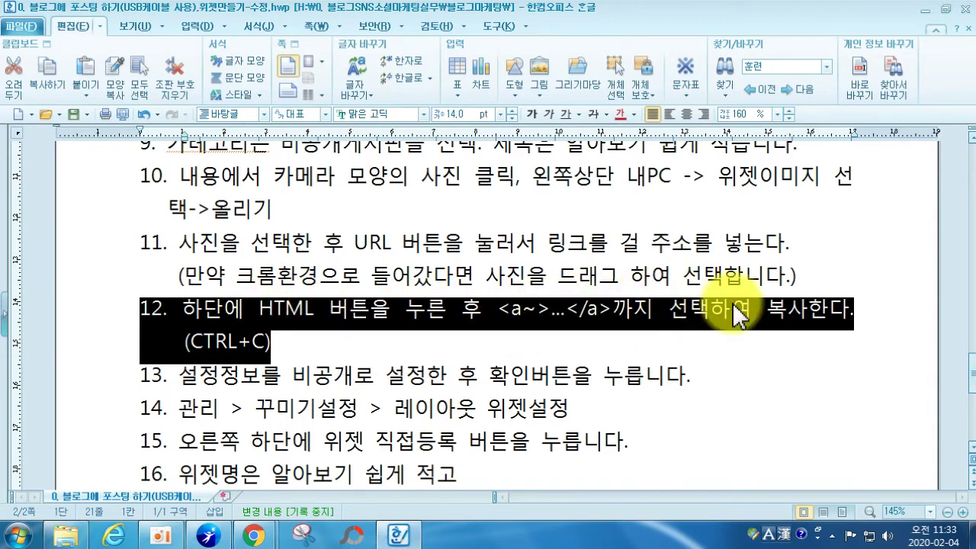
left_click(401, 532)
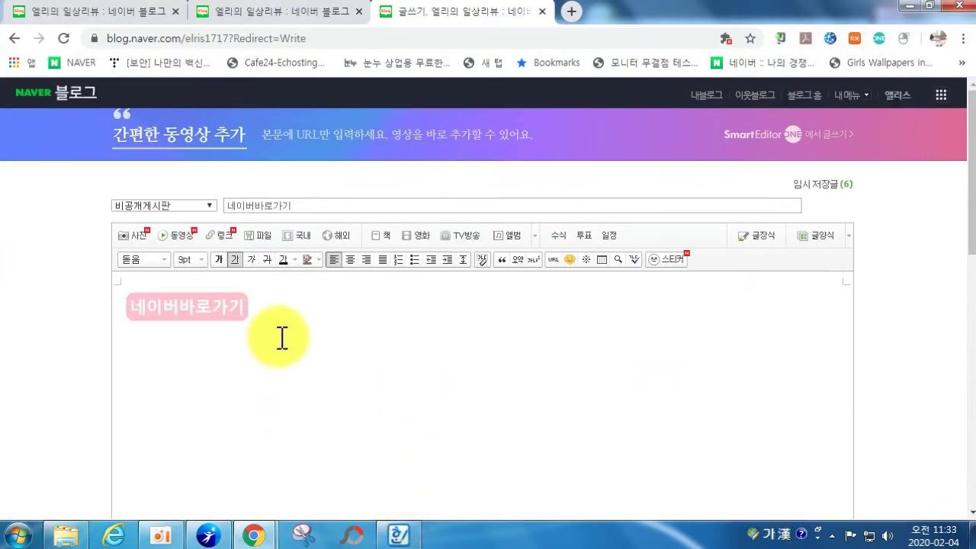
Show the post's HTML source, remove the enclosing <p> and </p> tags and select the whole <a>…</a> code.
scroll(282, 341, "down", 2)
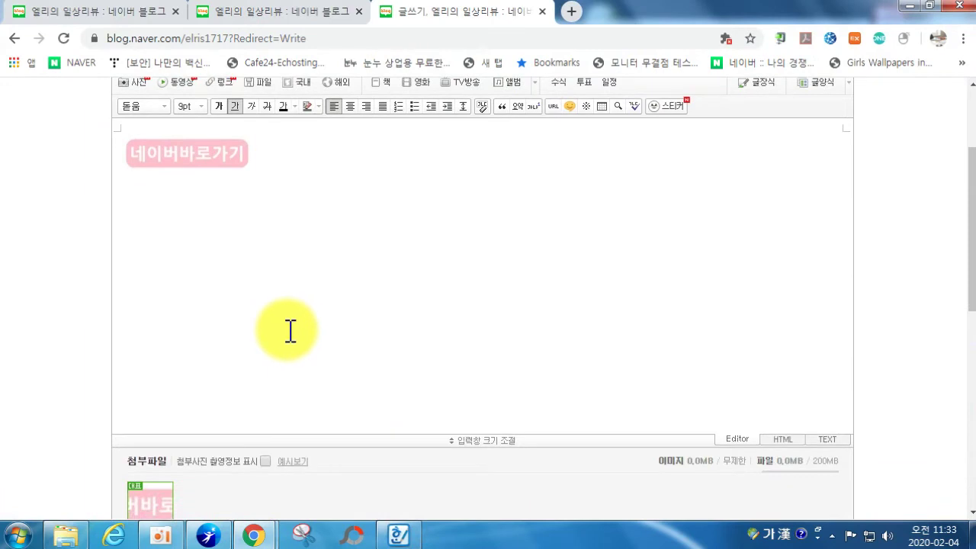
left_click(784, 441)
scroll(647, 379, "up", 1)
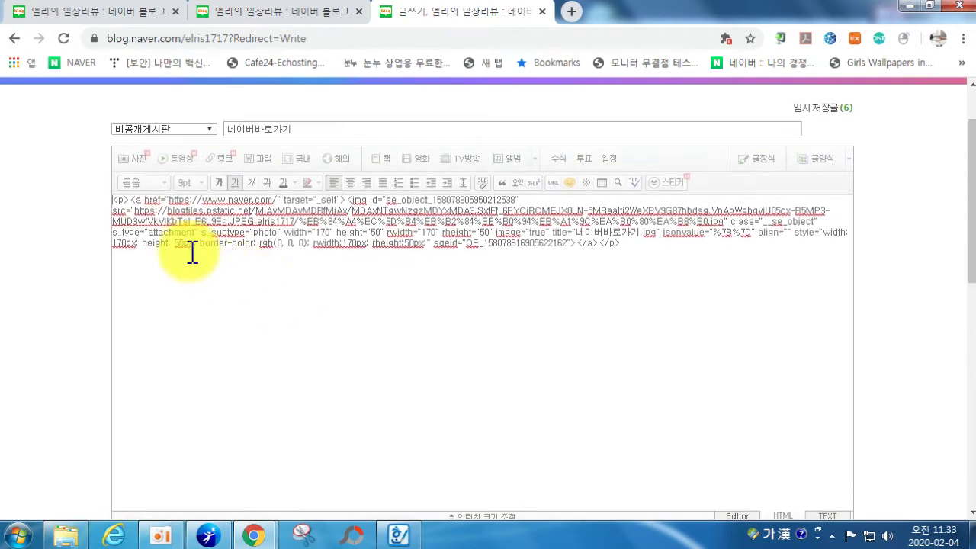
left_click(132, 201)
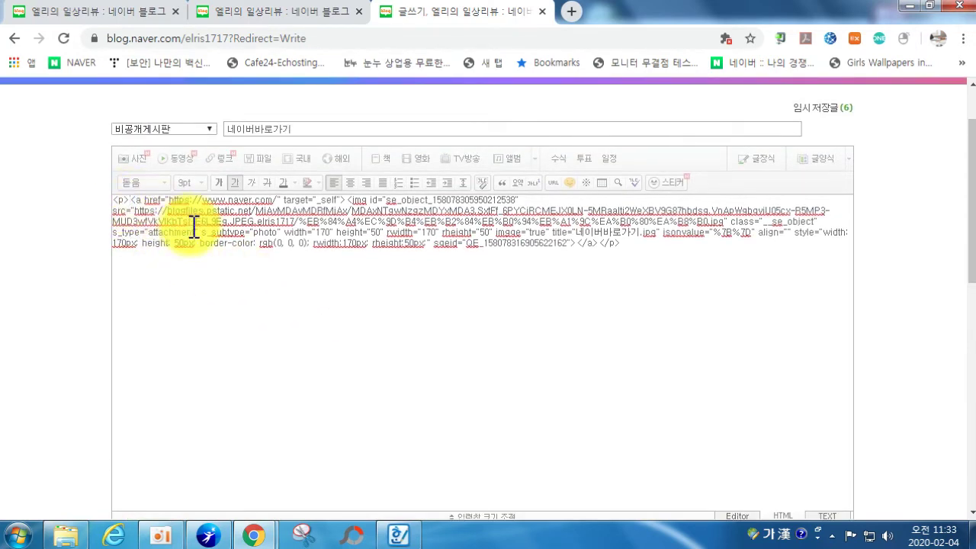
key("BackSpace")
key("BackSpace")
key("BackSpace")
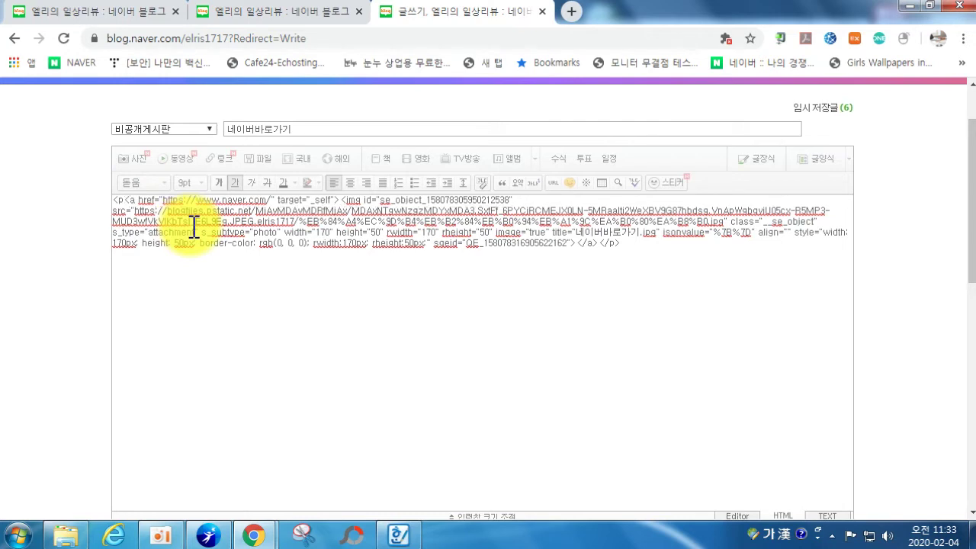
left_click(599, 243)
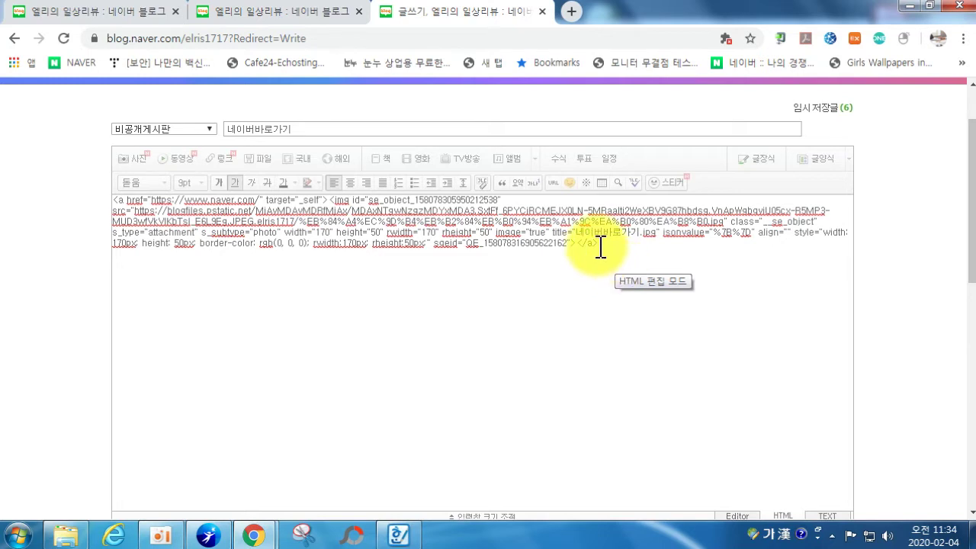
left_click_drag(600, 244, 133, 202)
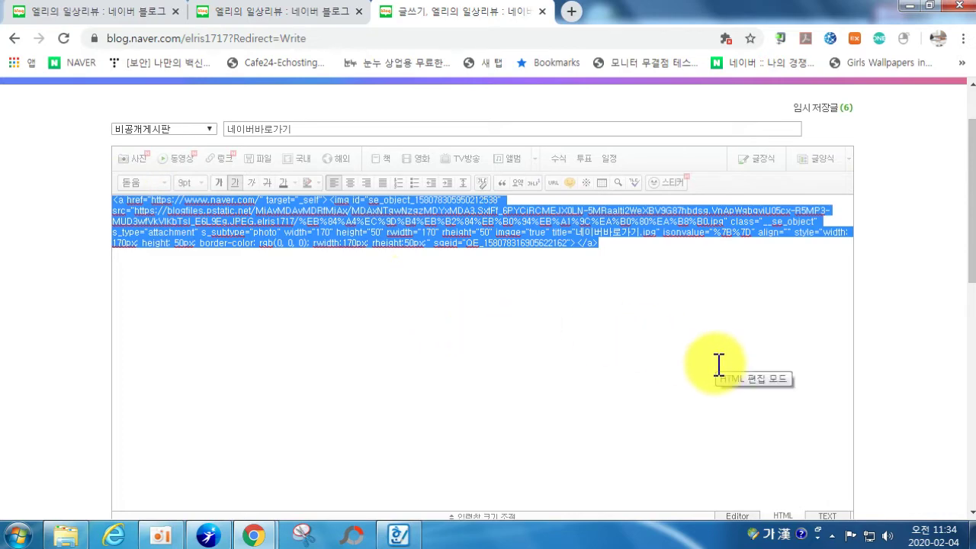
Publish the 네이버바로가기 post with the 비공개 visibility setting.
scroll(714, 354, "down", 6)
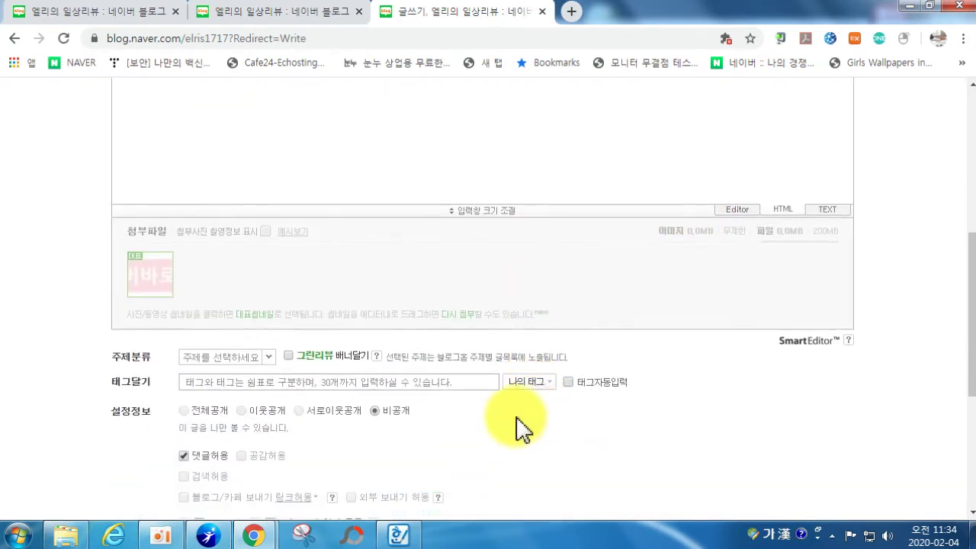
scroll(432, 461, "down", 2)
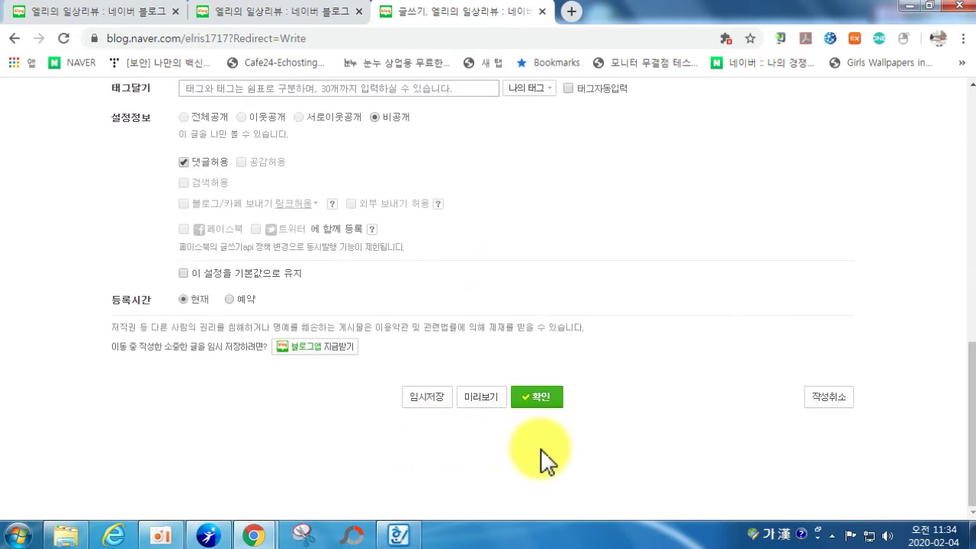
left_click(531, 404)
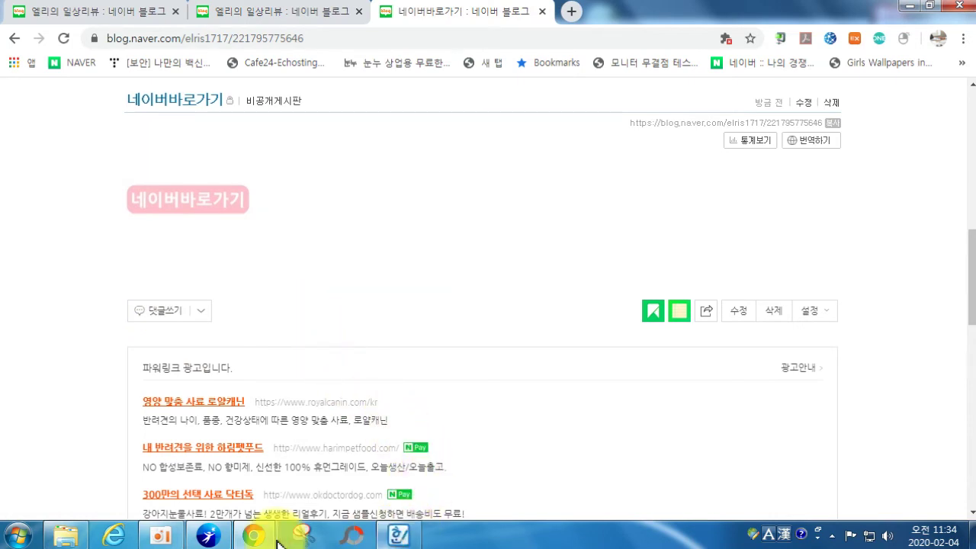
Examine the published 네이버바로가기 post, the category post list and the widget area beneath it.
mouse_move(252, 542)
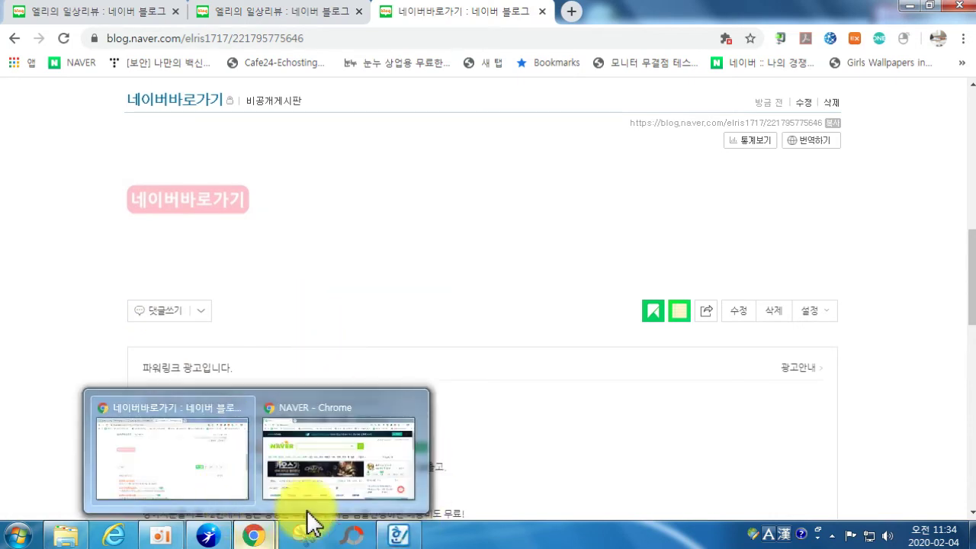
mouse_move(399, 538)
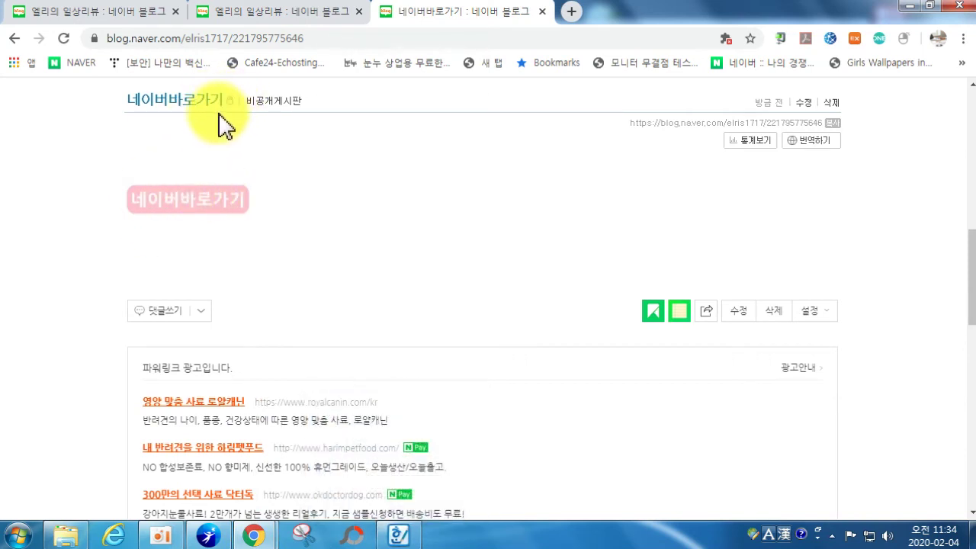
scroll(399, 267, "down", 3)
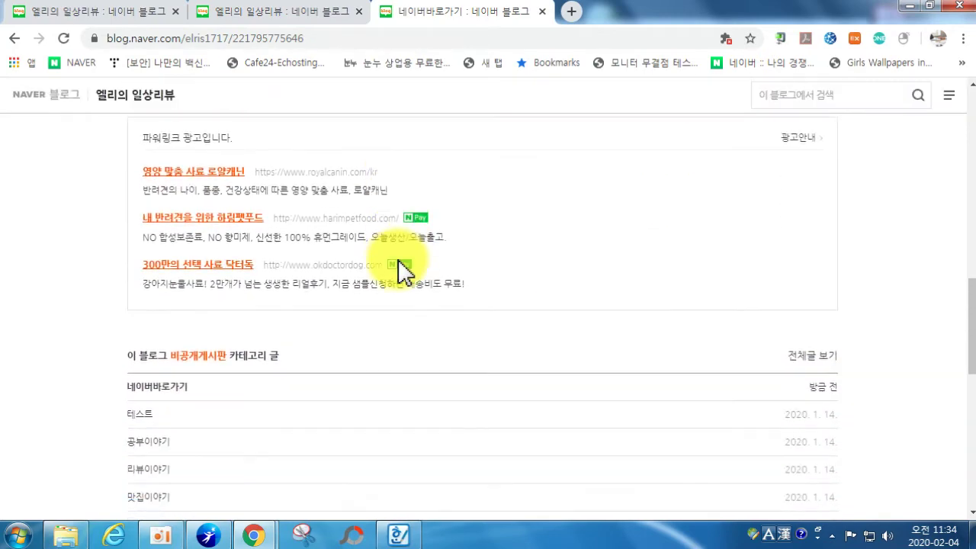
scroll(394, 275, "down", 1)
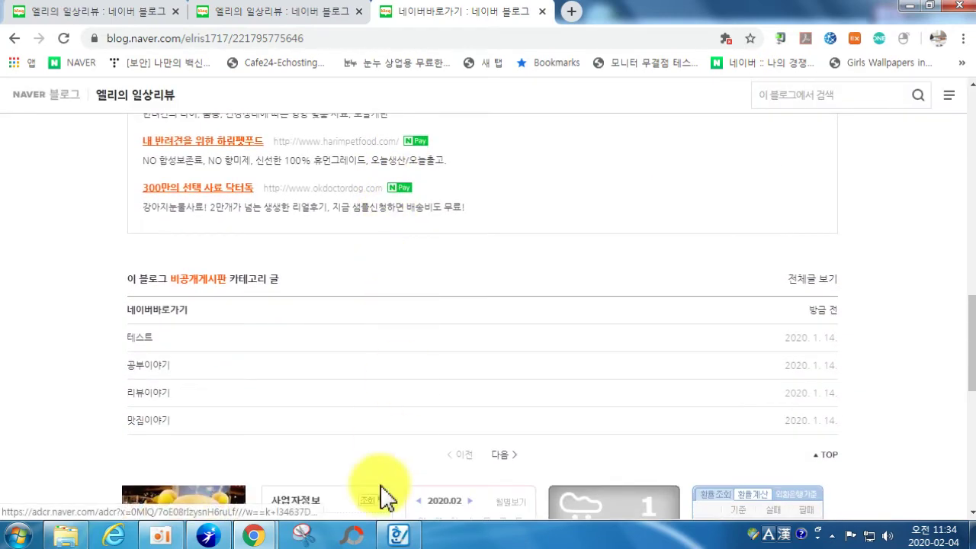
scroll(356, 382, "down", 2)
scroll(354, 368, "down", 2)
scroll(358, 370, "up", 7)
scroll(305, 344, "up", 2)
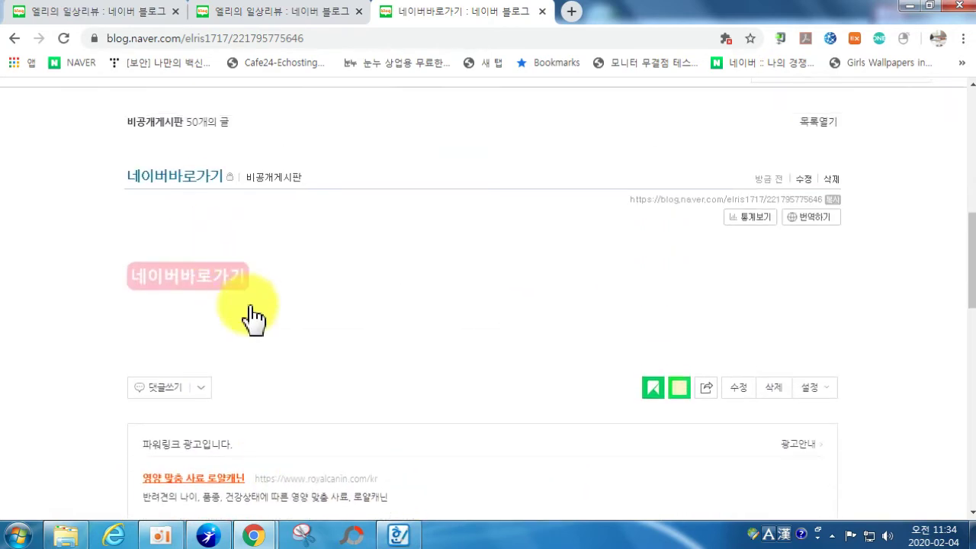
scroll(221, 276, "down", 1)
scroll(259, 362, "down", 8)
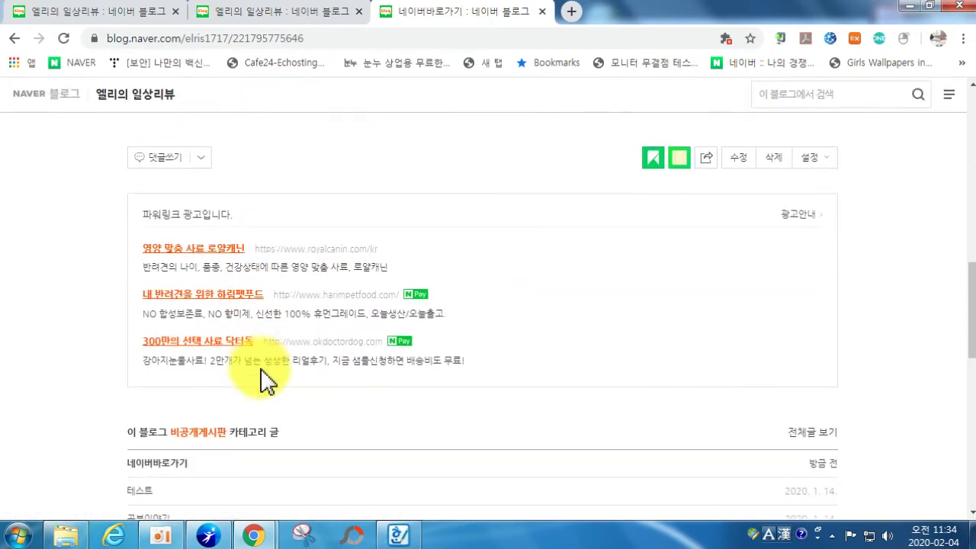
scroll(265, 381, "down", 2)
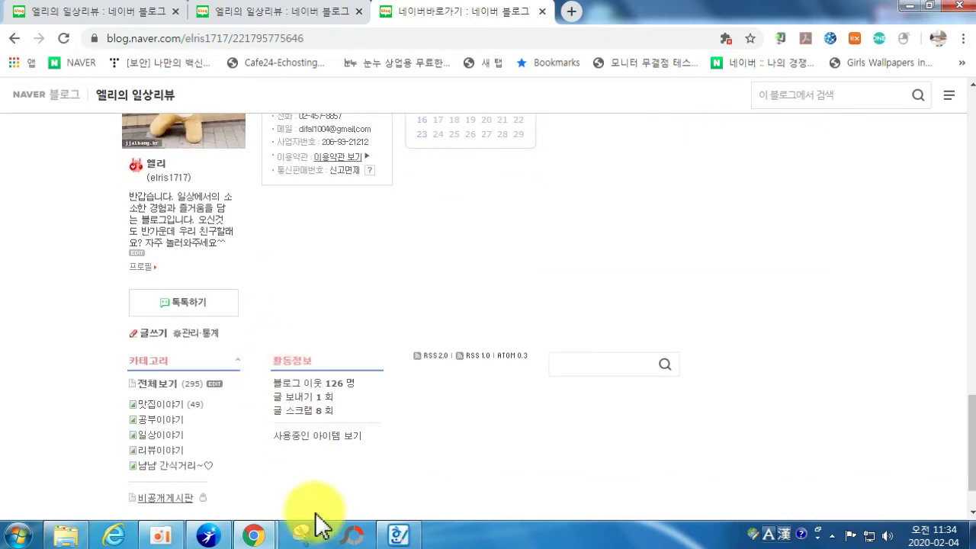
Switch to the Hangul document and highlight instruction 14 about the layout and widget settings.
left_click(390, 536)
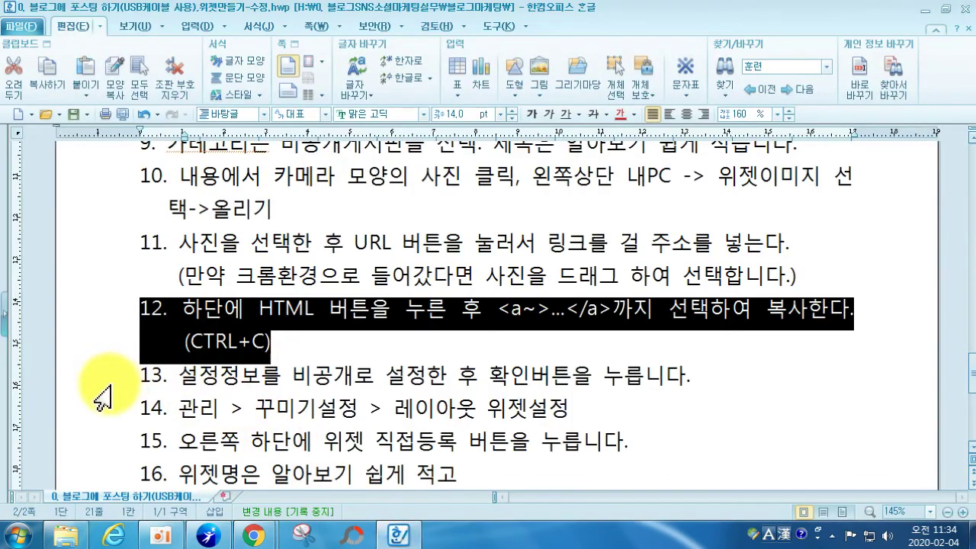
left_click(98, 416)
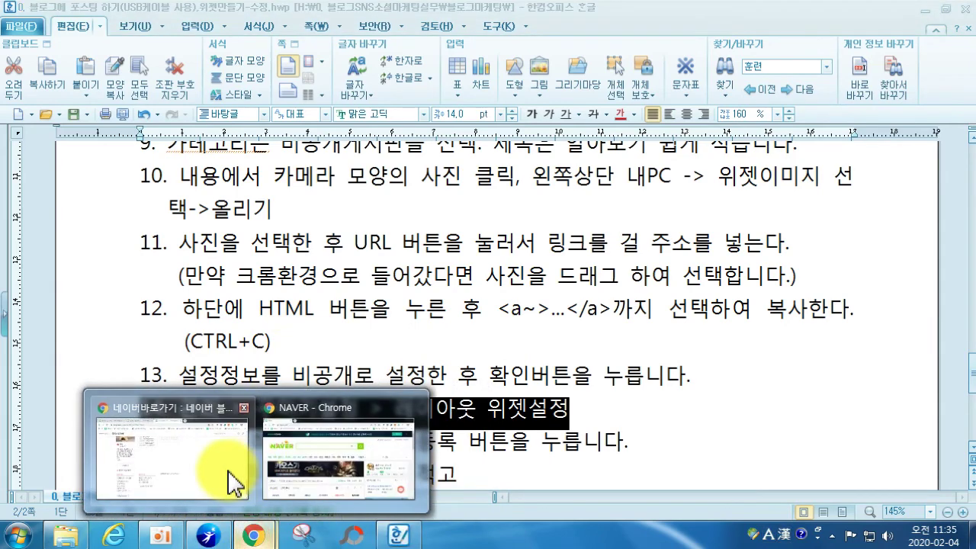
Switch to the 네이버바로가기 post in Chrome and close the donation pop-up covering the blog's upper area.
left_click(228, 482)
scroll(392, 273, "up", 10)
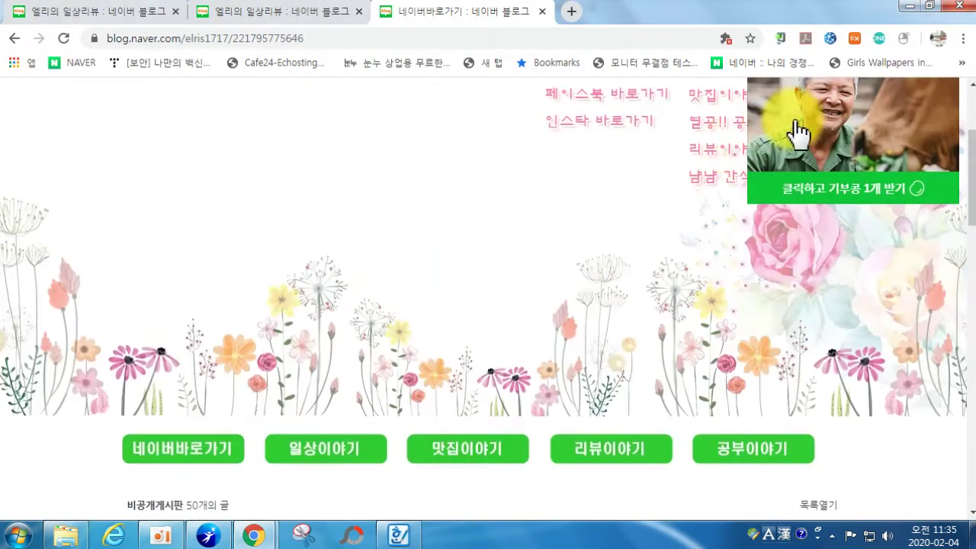
scroll(778, 141, "up", 3)
left_click(751, 91)
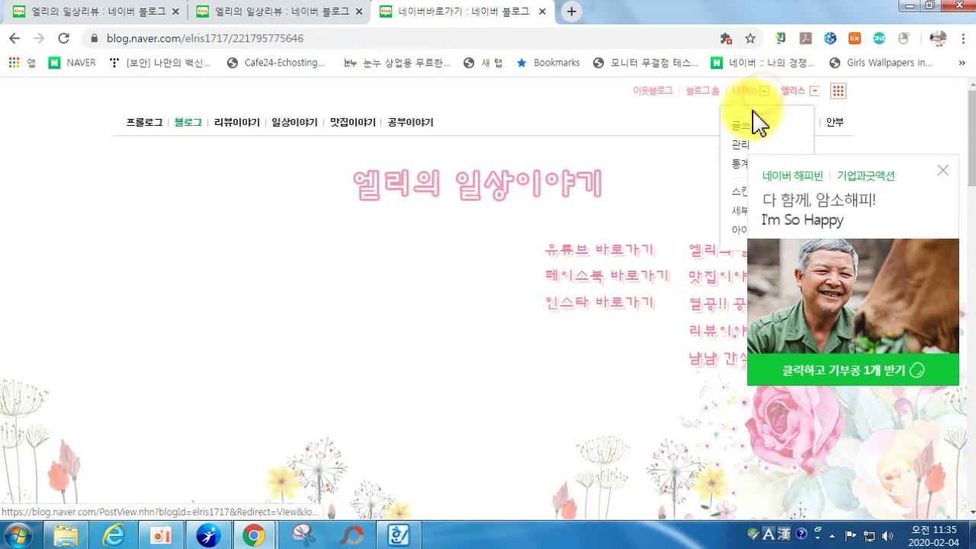
left_click(943, 170)
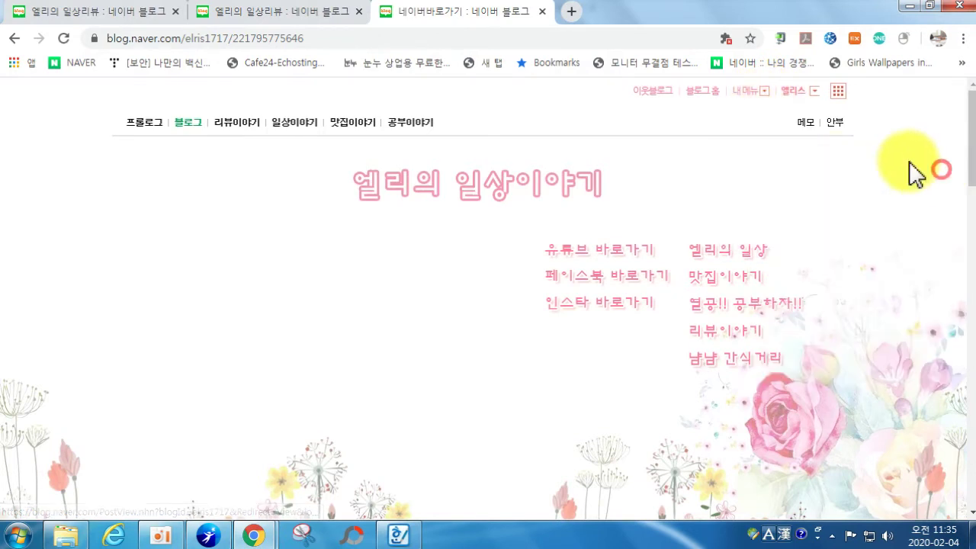
Open the blog's 관리 page and go to 레이아웃·위젯 설정 within 꾸미기 설정.
left_click(763, 92)
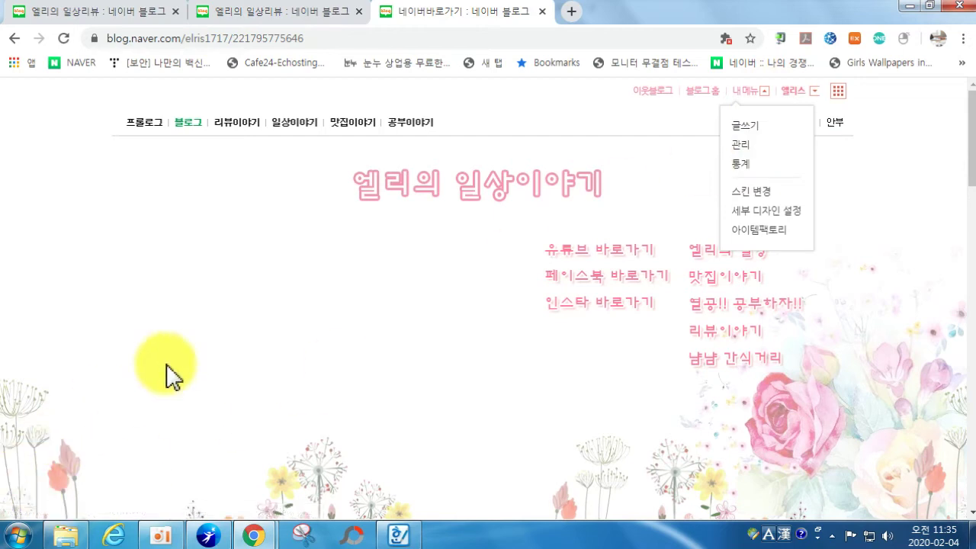
left_click(744, 159)
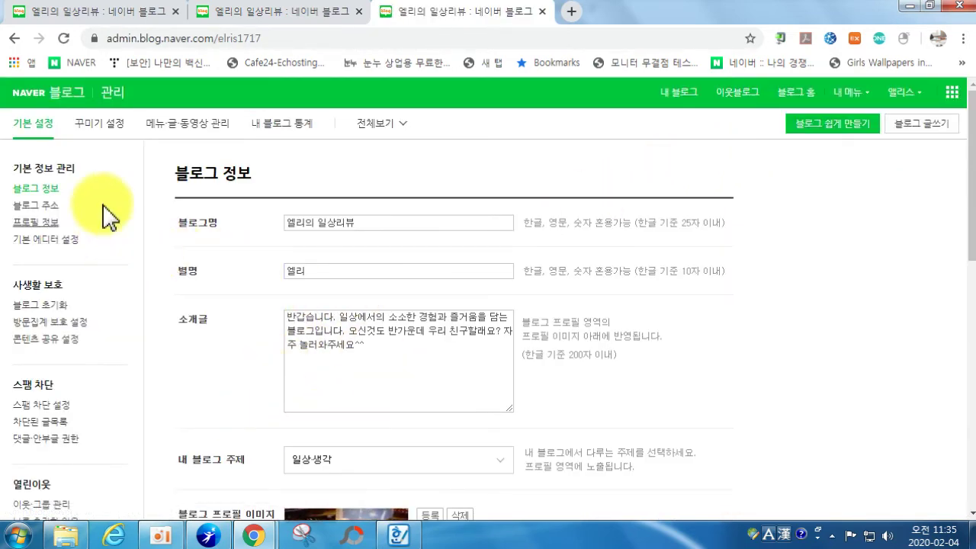
left_click(99, 122)
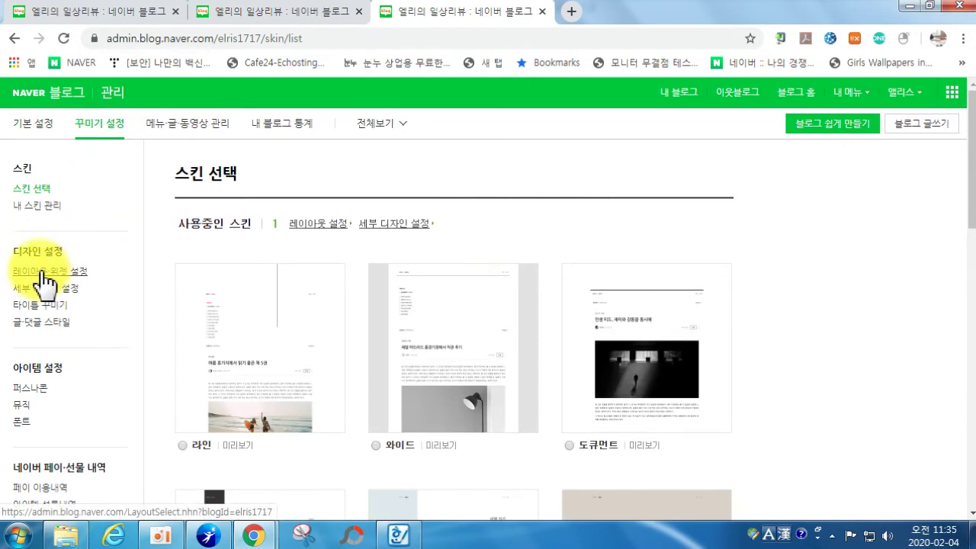
left_click(43, 272)
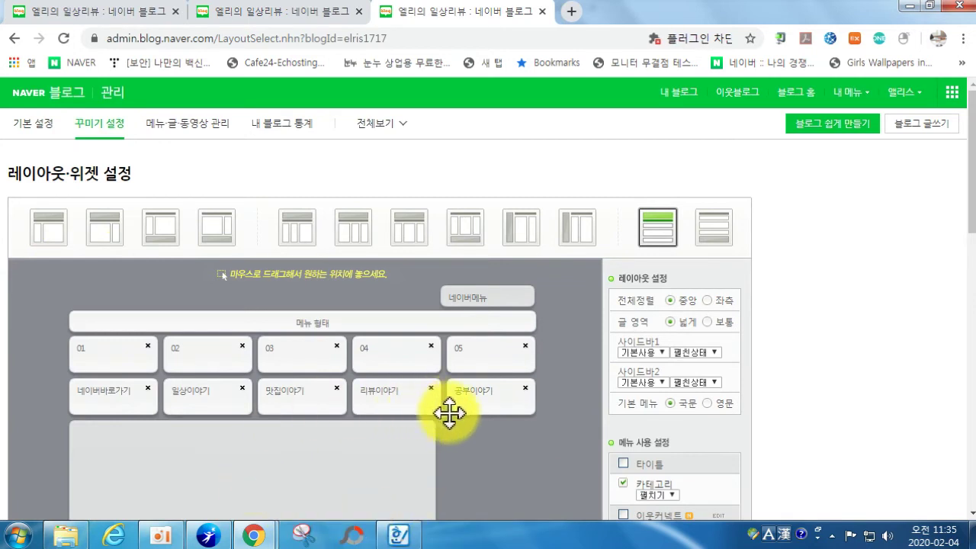
scroll(479, 414, "down", 1)
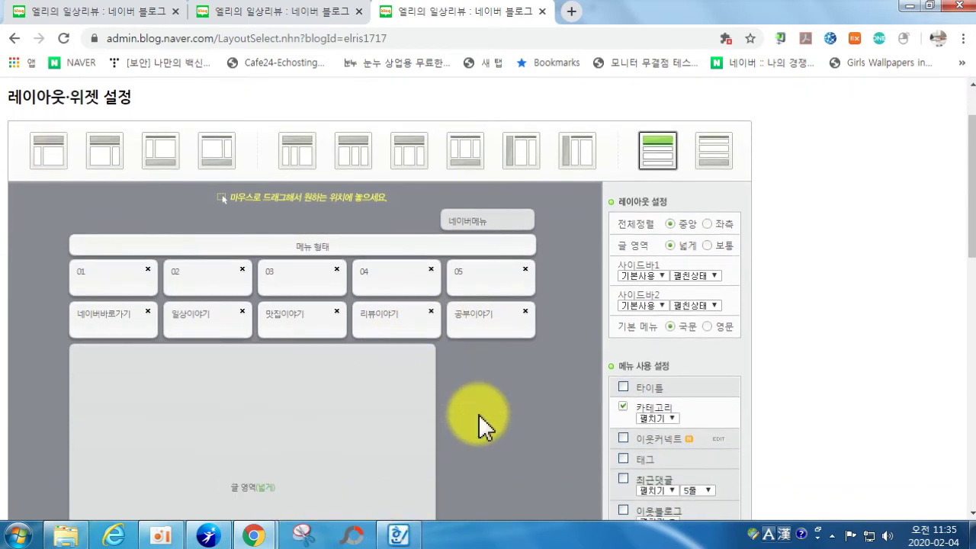
scroll(488, 417, "up", 1)
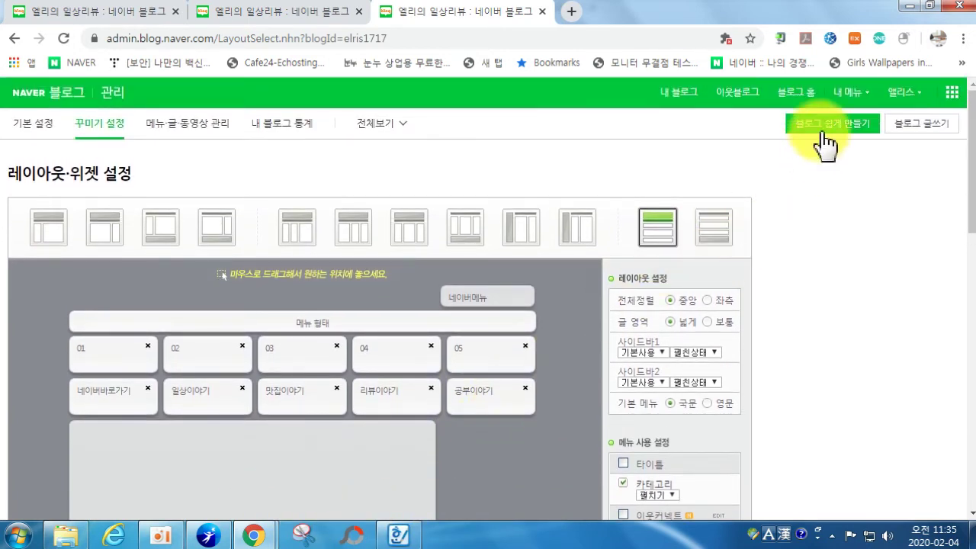
Return to the blog's 관리 page and open 레이아웃·위젯 설정 again through 꾸미기 설정.
left_click(842, 91)
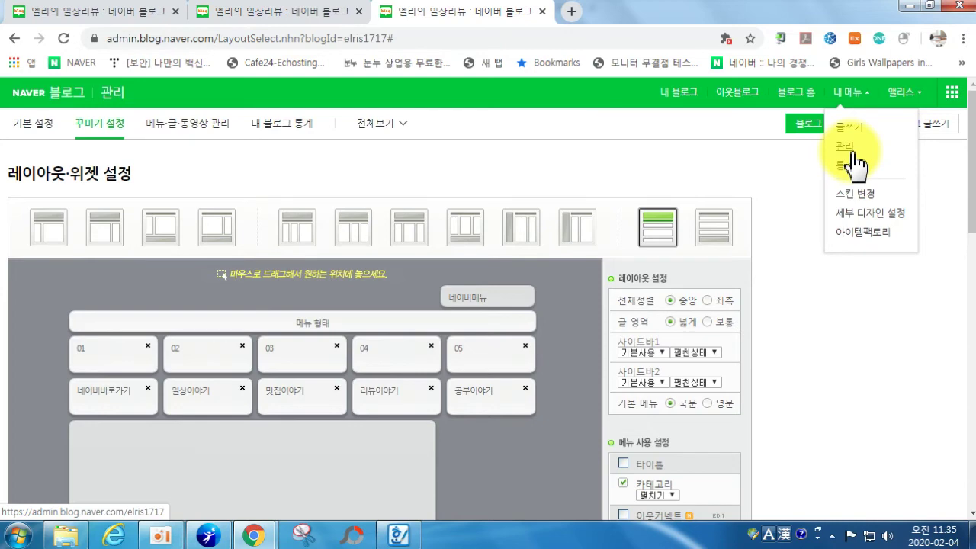
left_click(850, 148)
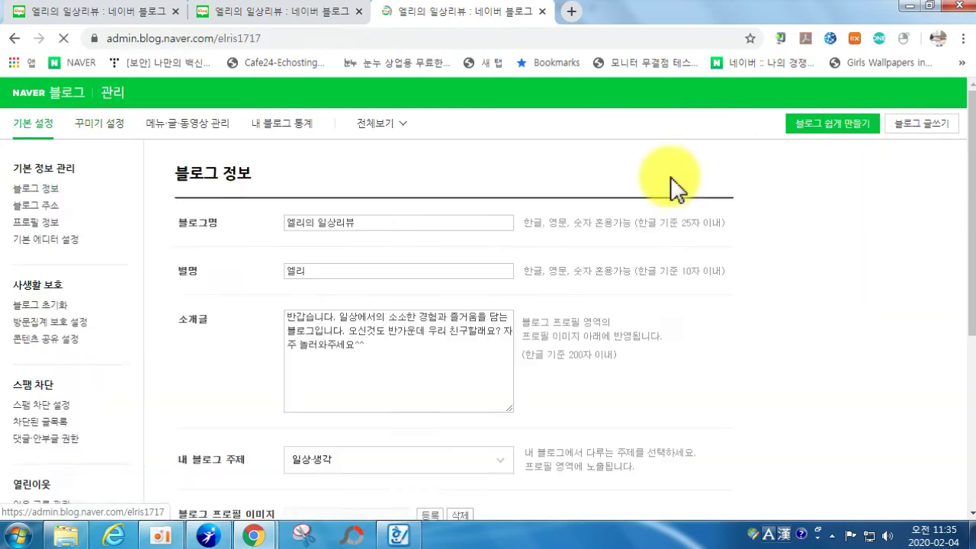
left_click(93, 126)
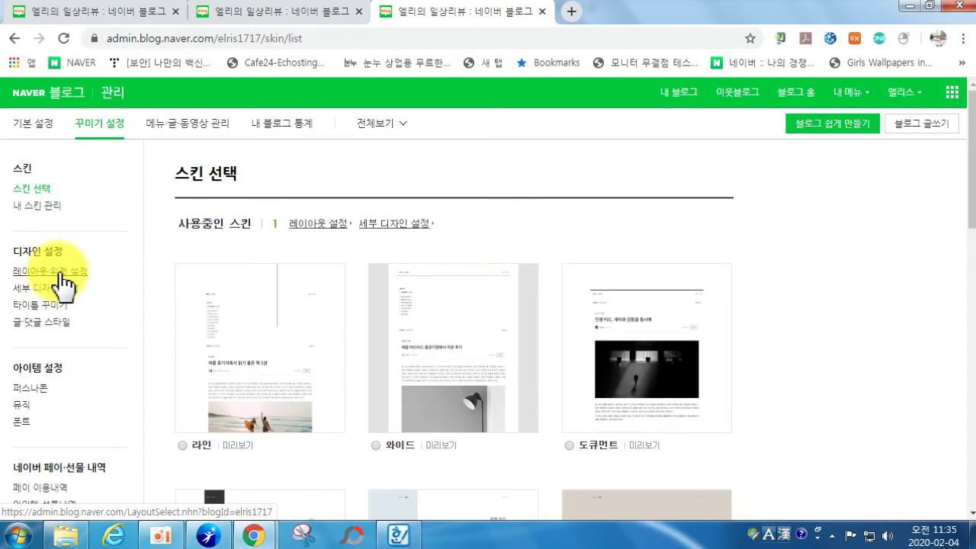
left_click(59, 273)
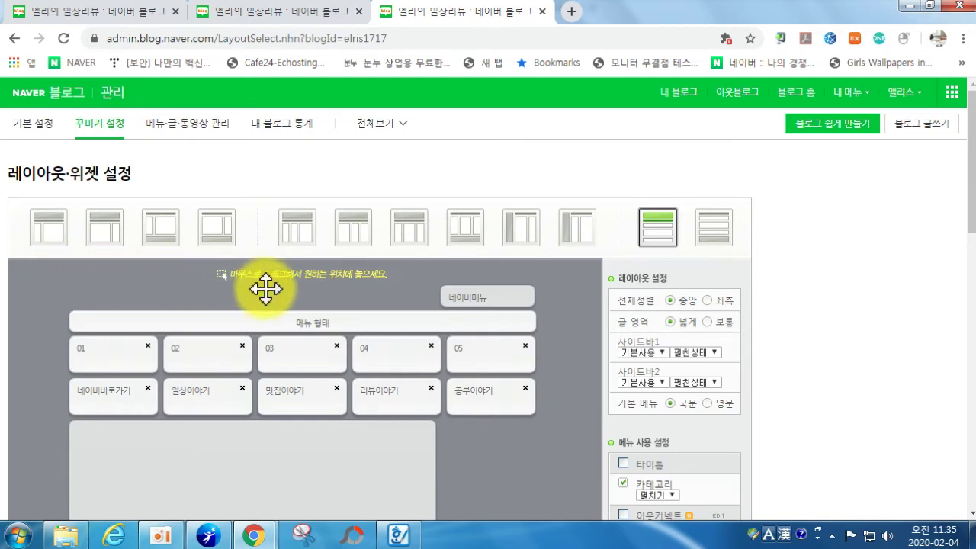
Find 위젯직접등록 below the widget usage list and open its registration form.
scroll(266, 289, "down", 4)
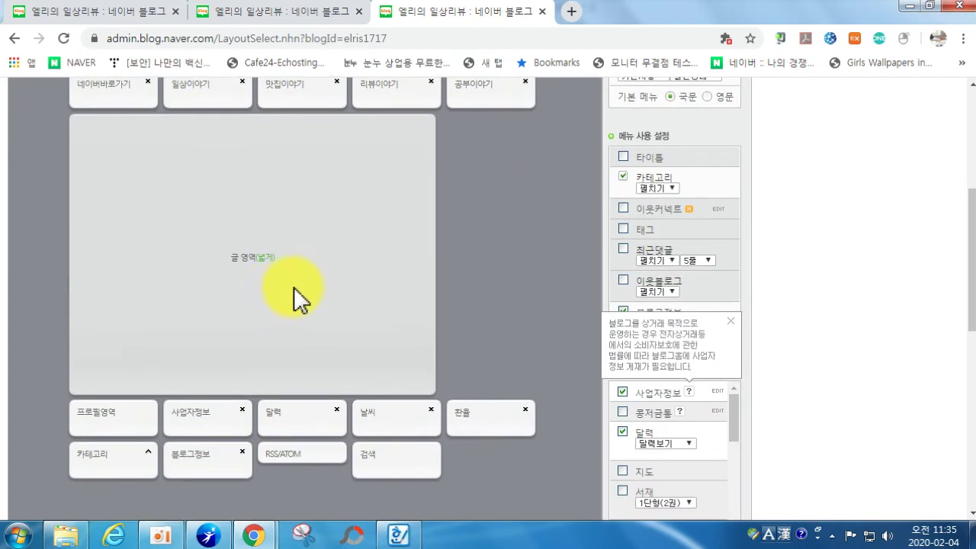
scroll(313, 285, "down", 1)
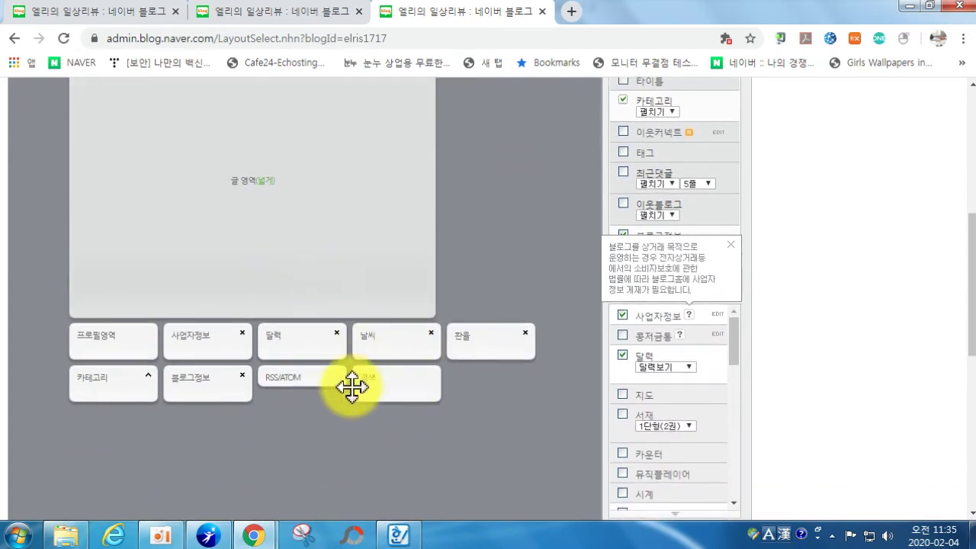
scroll(697, 364, "down", 5)
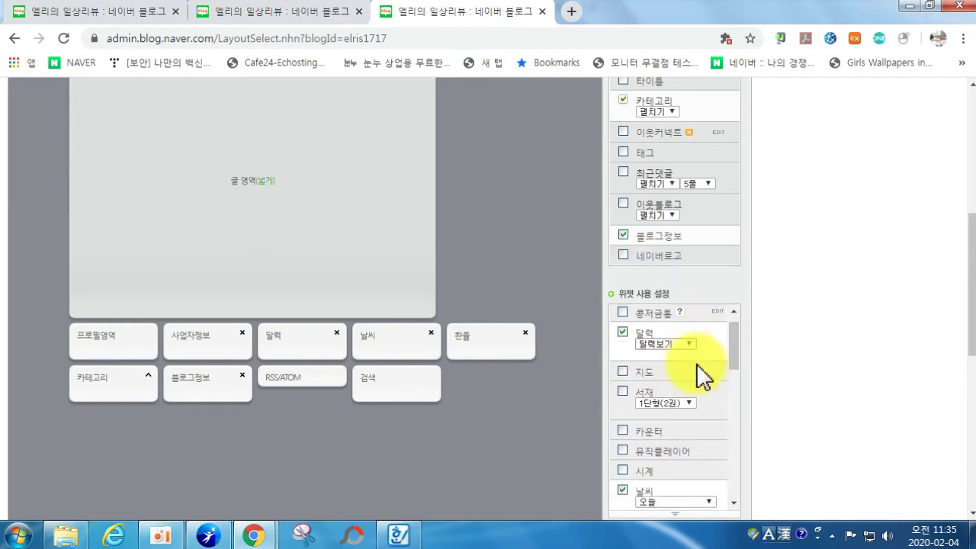
scroll(796, 357, "down", 3)
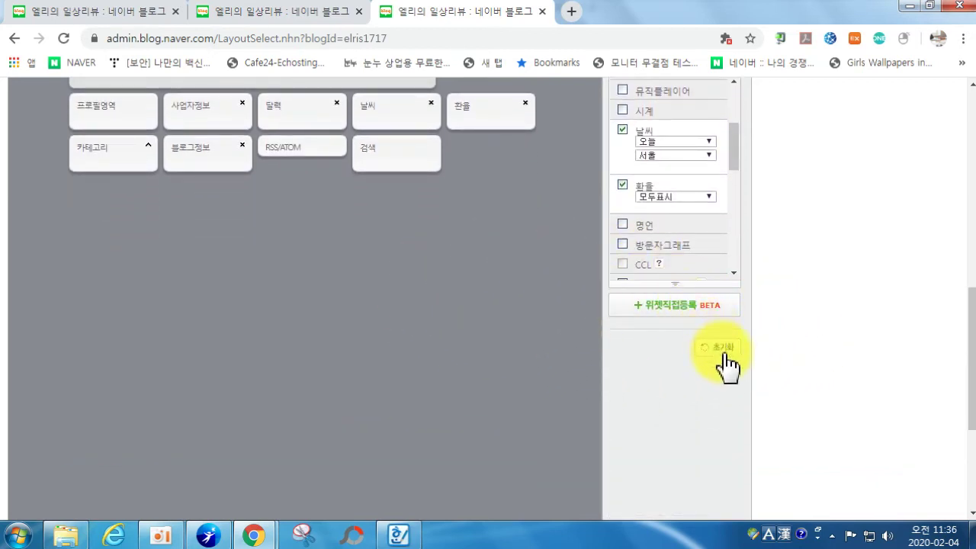
scroll(719, 327, "up", 2)
scroll(648, 86, "up", 1)
scroll(673, 168, "down", 3)
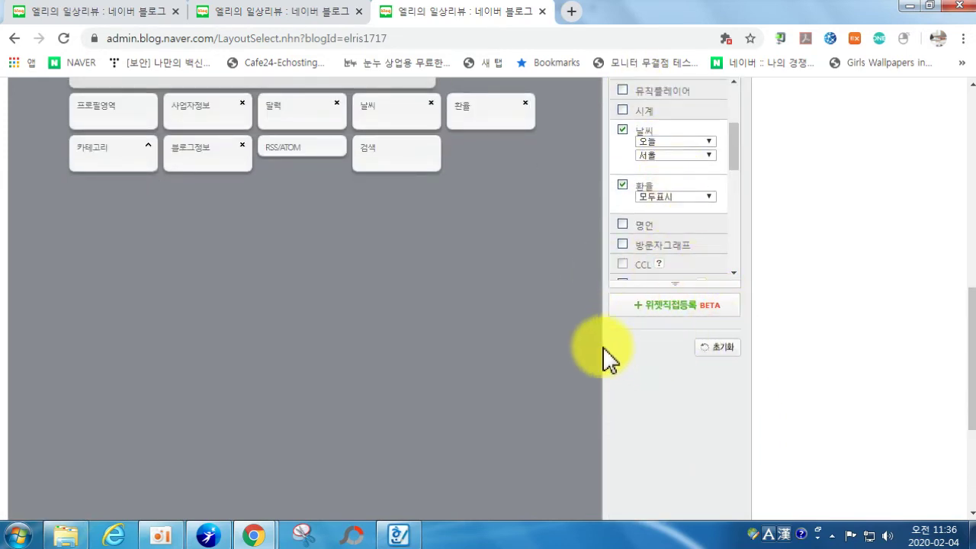
left_click(671, 310)
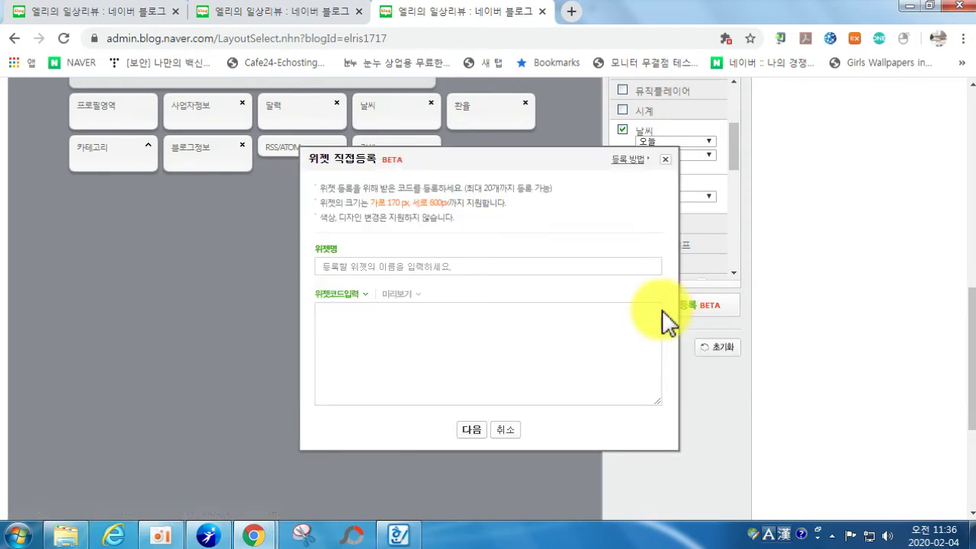
Try to register a widget named 네이버바로가기 with the copied <a>…</a> code, and close the registration form.
left_click(379, 267)
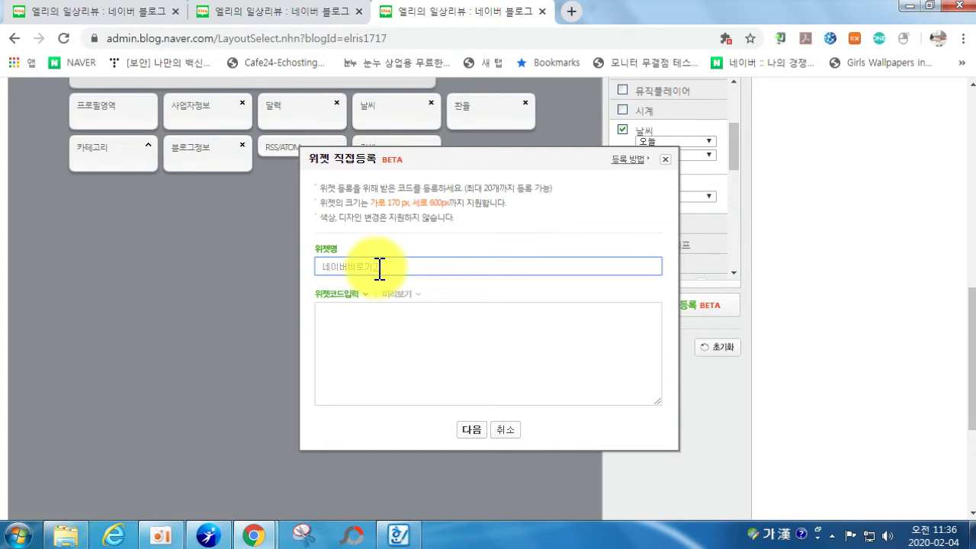
left_click(406, 319)
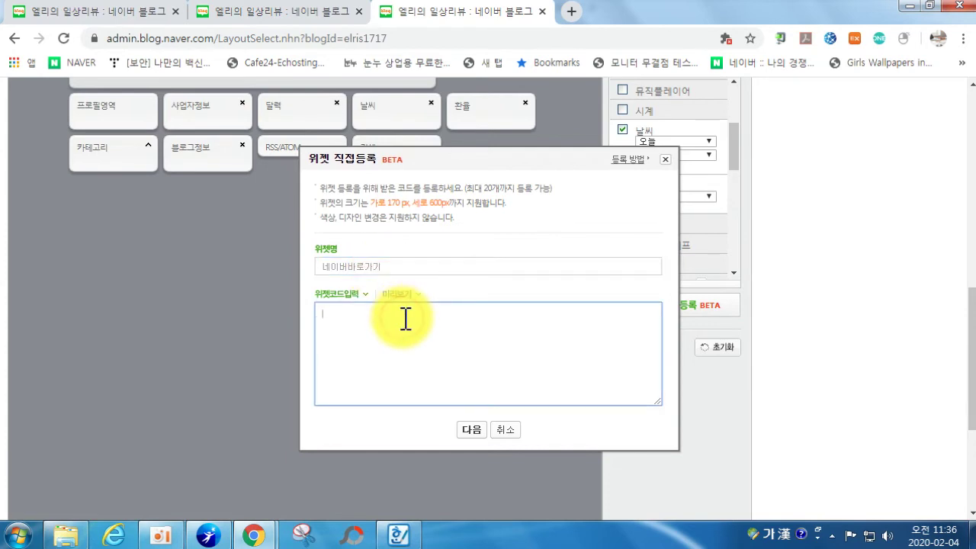
key("ctrl+v")
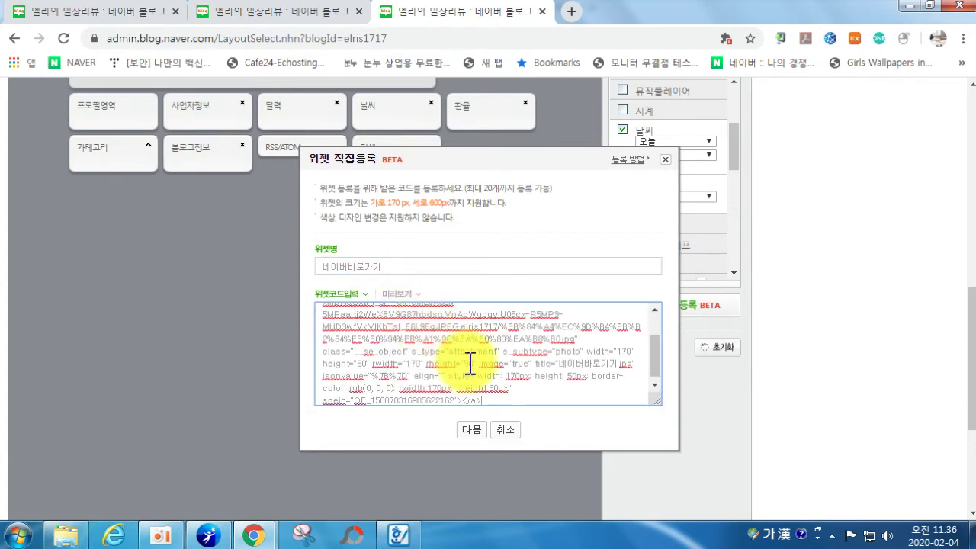
left_click(470, 429)
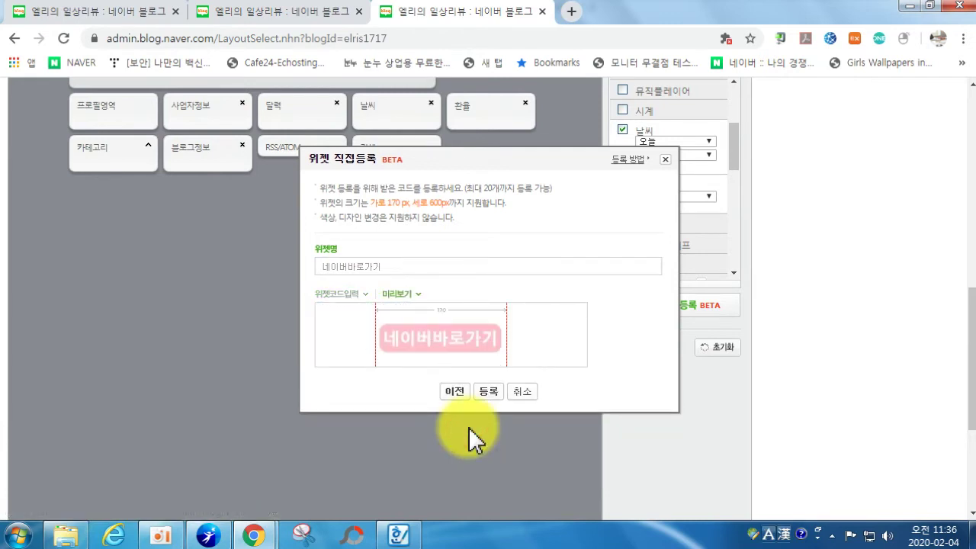
left_click(489, 392)
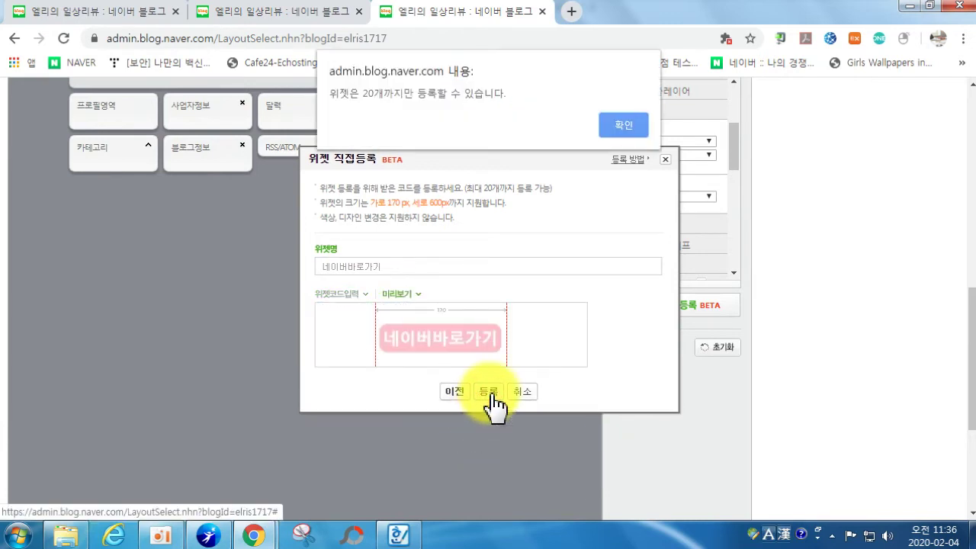
left_click(519, 391)
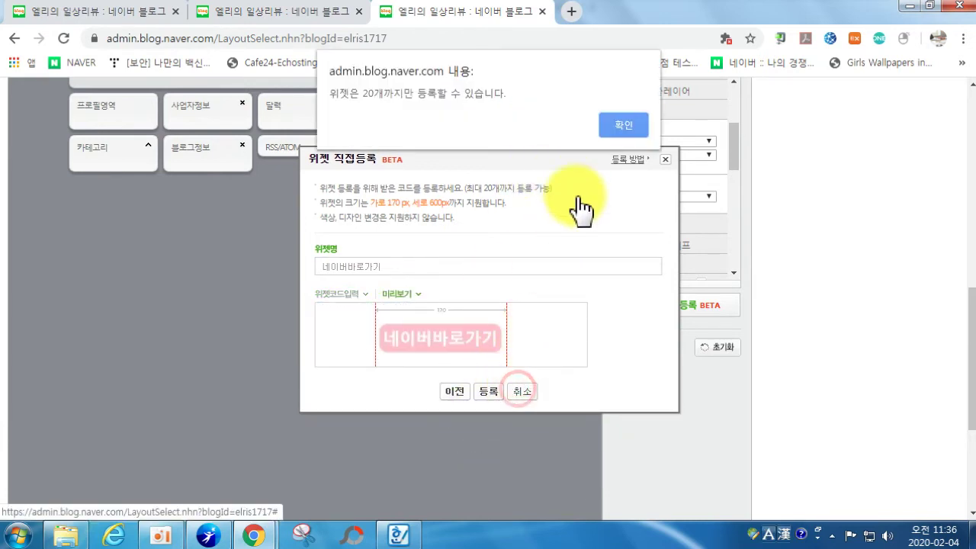
left_click(624, 124)
left_click(522, 391)
Remove the 네이버바로가기, 일상이야기, 맛집이야기, 리뷰이야기 and 공부이야기 widgets from the row above the post area.
scroll(519, 321, "up", 3)
scroll(603, 266, "up", 2)
scroll(710, 309, "down", 3)
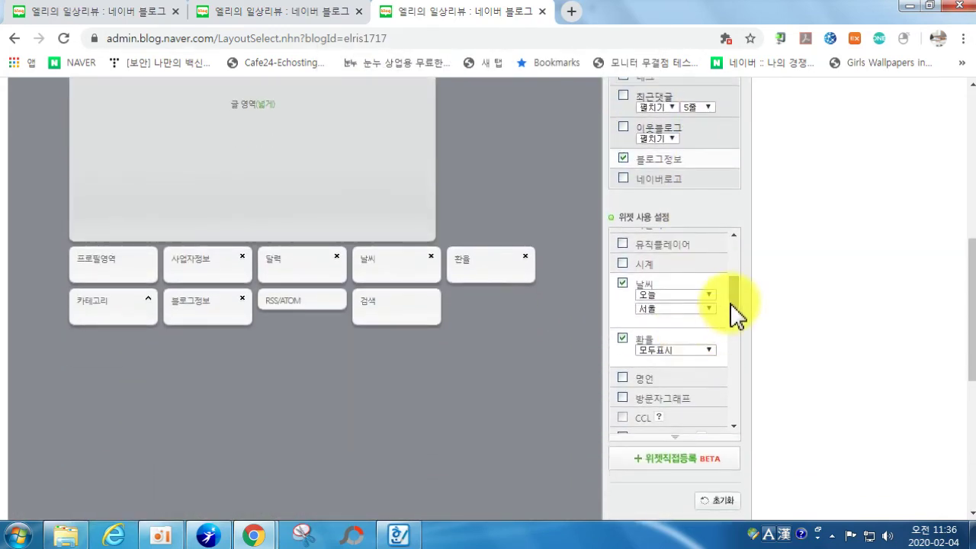
left_click_drag(733, 305, 730, 263)
scroll(351, 191, "up", 4)
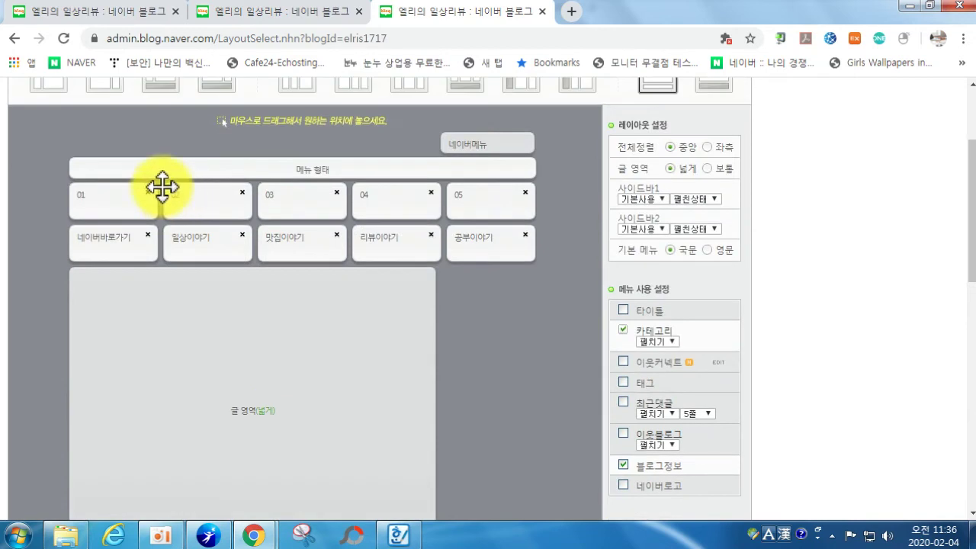
left_click(148, 235)
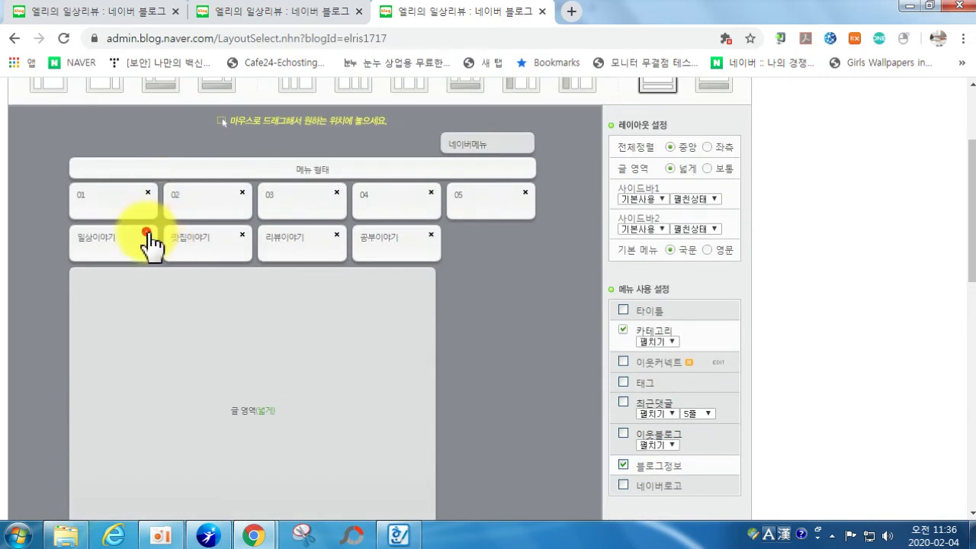
left_click(147, 235)
left_click(148, 235)
left_click(148, 235)
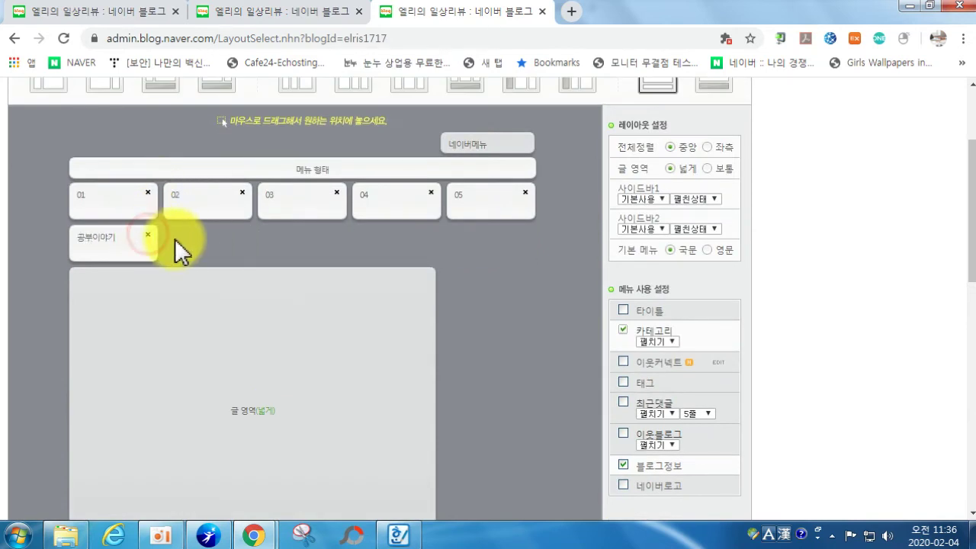
left_click(148, 235)
Open the registered 네이버바로가기 widget for editing from the widget usage list, view its code and close it.
scroll(625, 402, "down", 4)
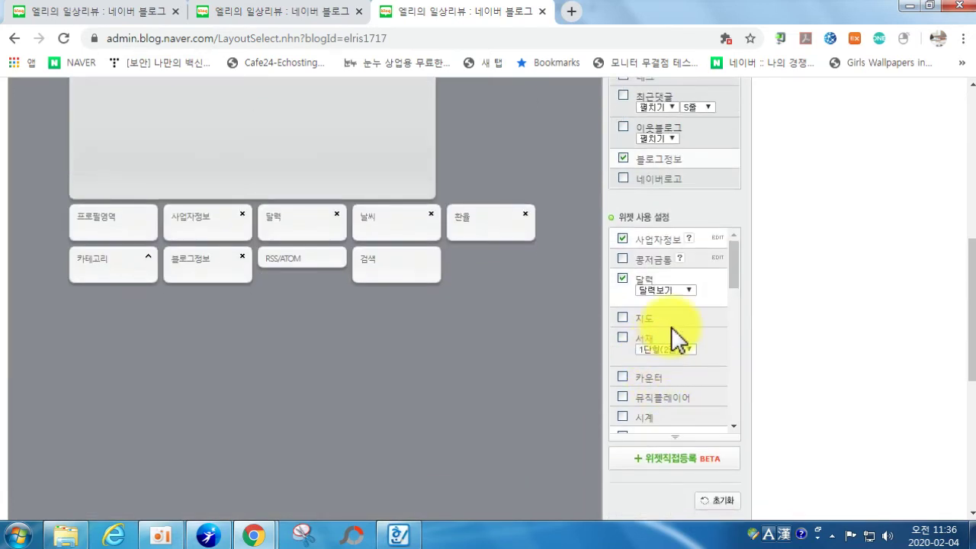
scroll(669, 339, "down", 5)
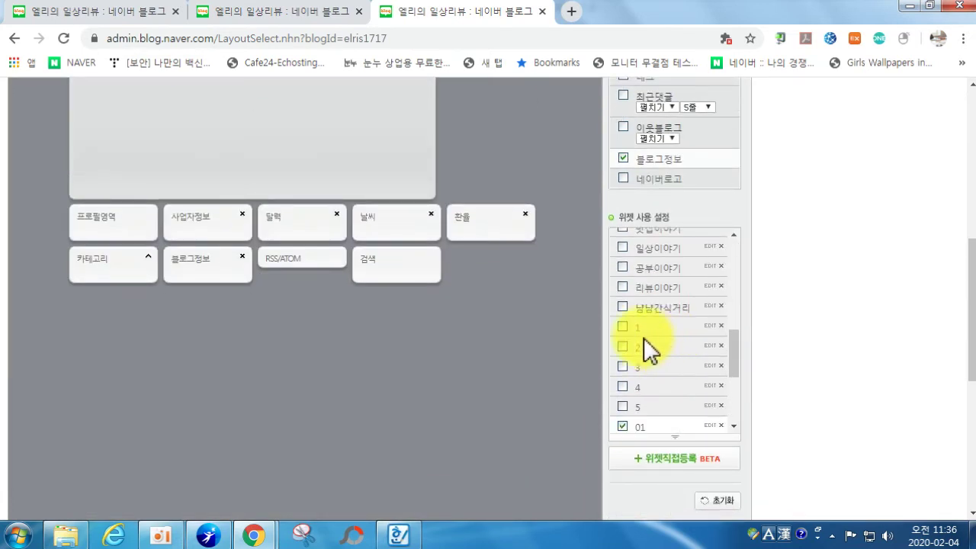
scroll(646, 350, "down", 4)
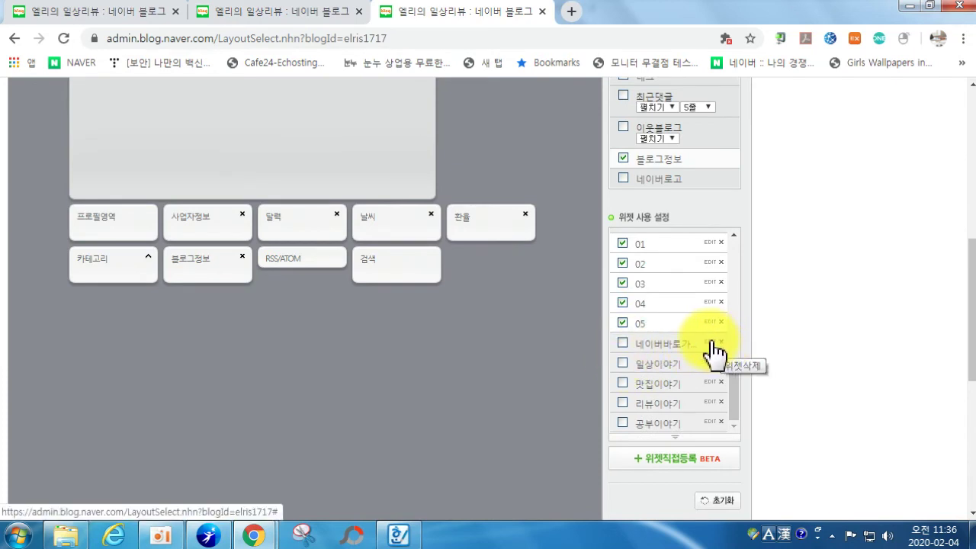
left_click(710, 342)
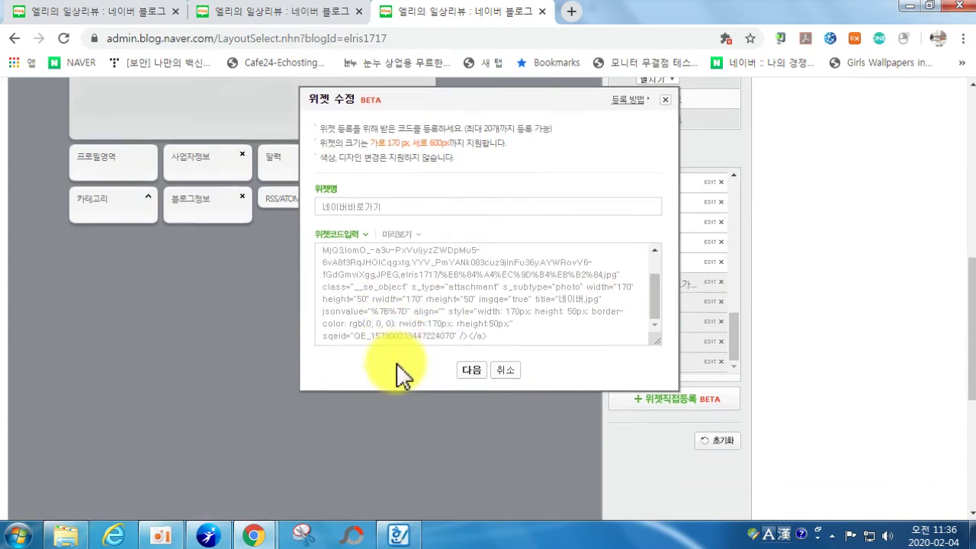
scroll(399, 369, "down", 2)
left_click(507, 279)
scroll(678, 277, "up", 2)
scroll(682, 272, "up", 4)
key("alt+Tab")
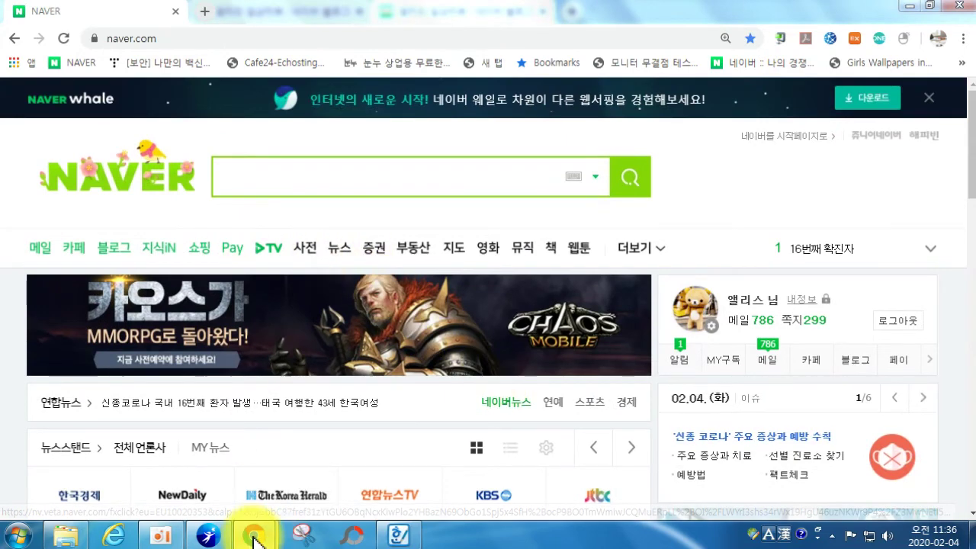
mouse_move(254, 535)
left_click(216, 461)
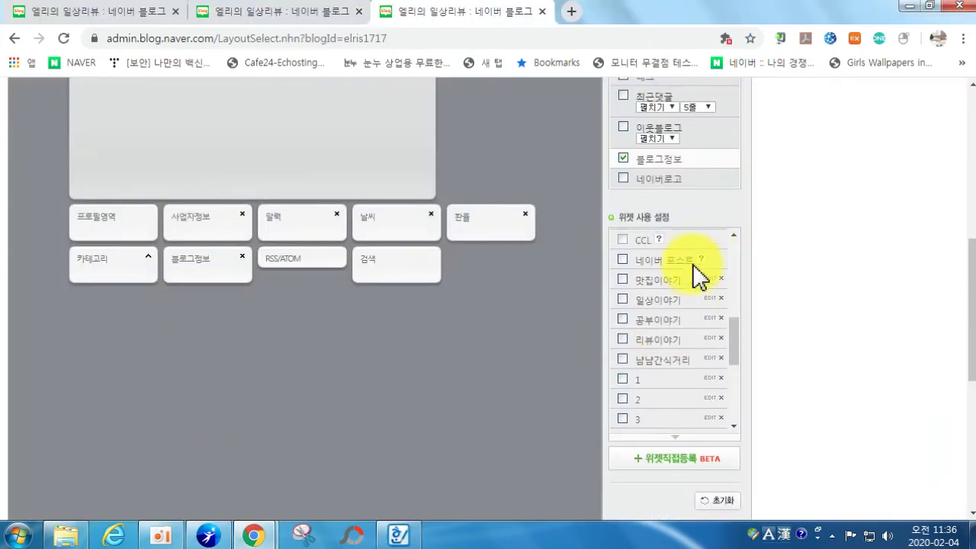
Delete the old 네이버바로가기 widget and the 일상이야기 widget after the 05 entry from the widget usage list.
scroll(702, 277, "up", 3)
scroll(672, 359, "down", 2)
scroll(648, 363, "down", 2)
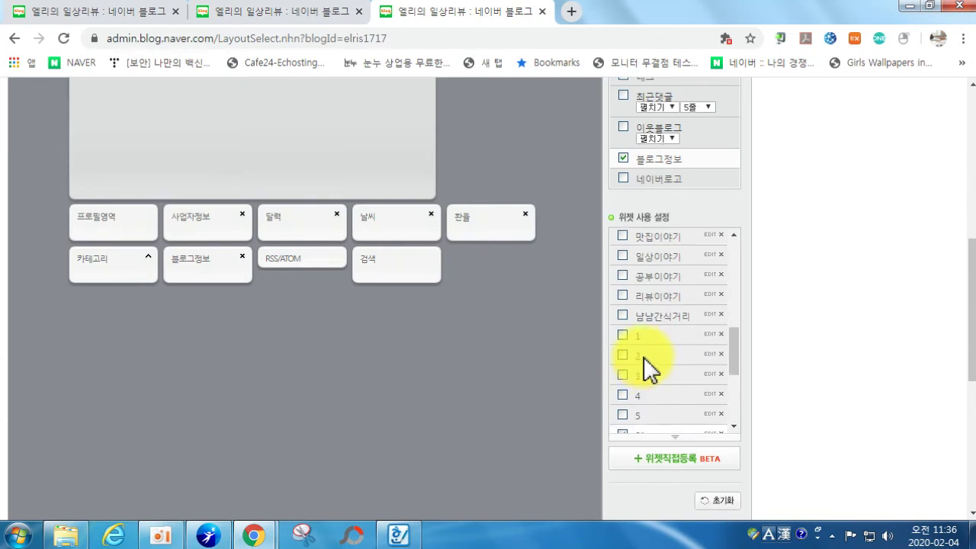
scroll(656, 305, "down", 2)
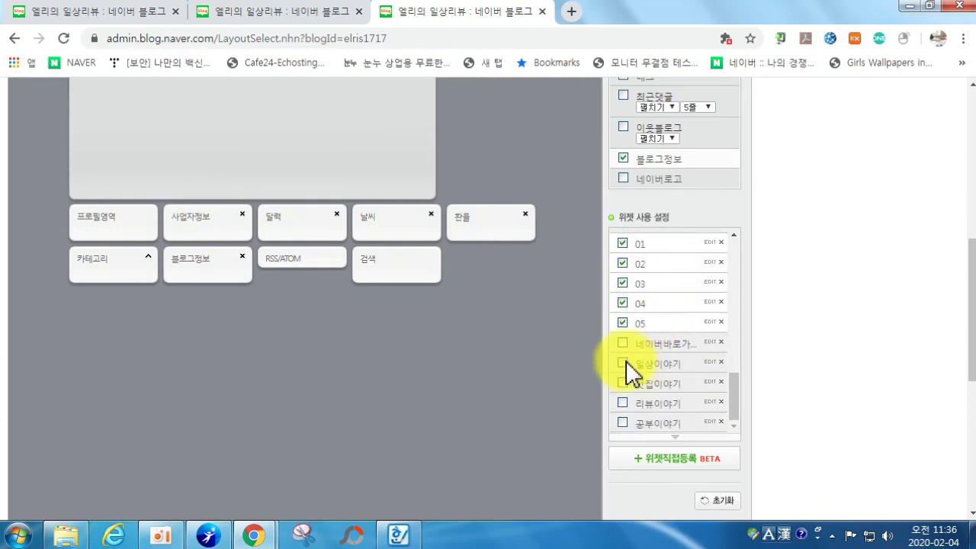
left_click(720, 360)
left_click(566, 118)
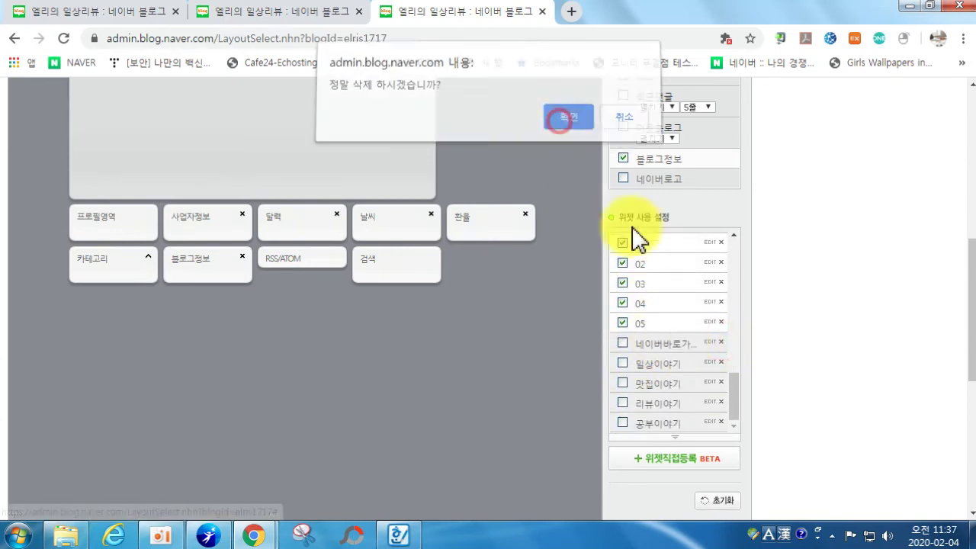
left_click(622, 126)
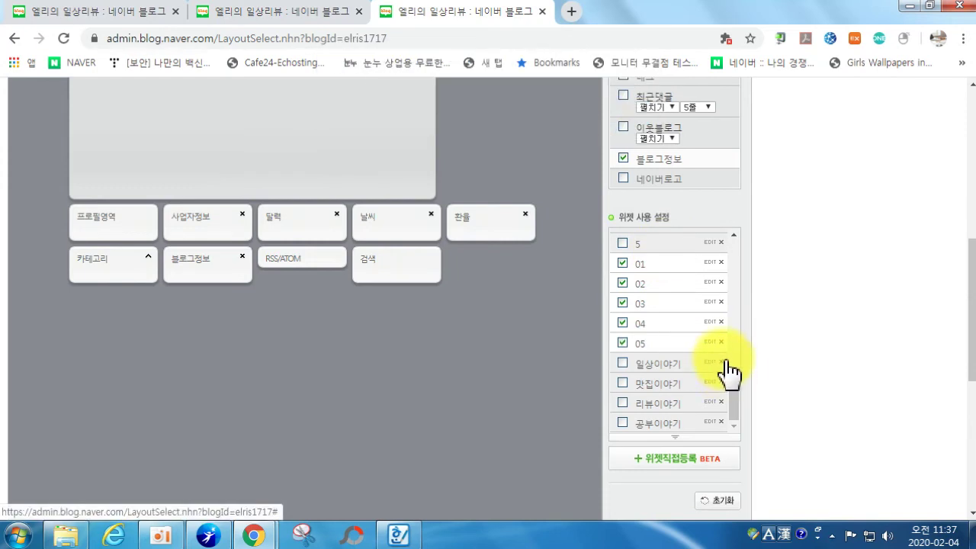
left_click(721, 361)
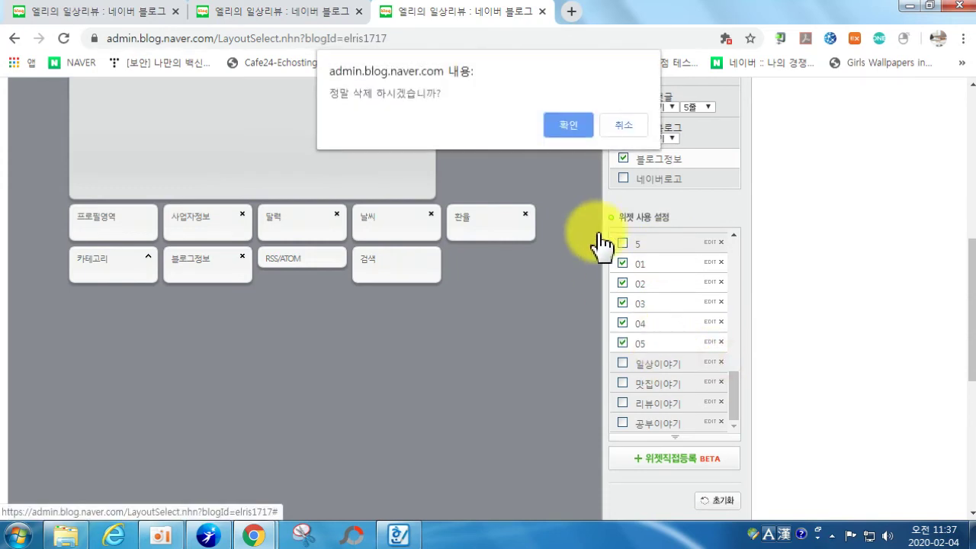
left_click(556, 125)
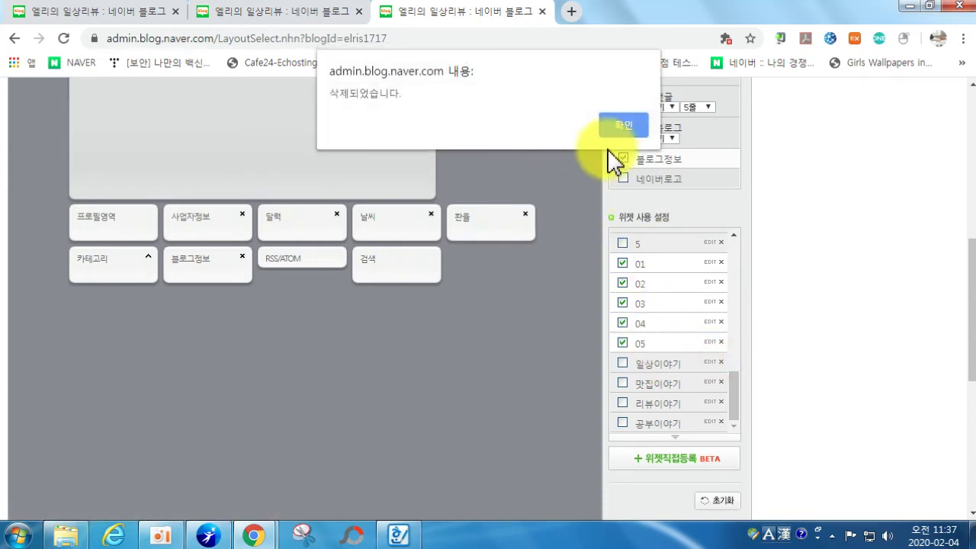
left_click(624, 125)
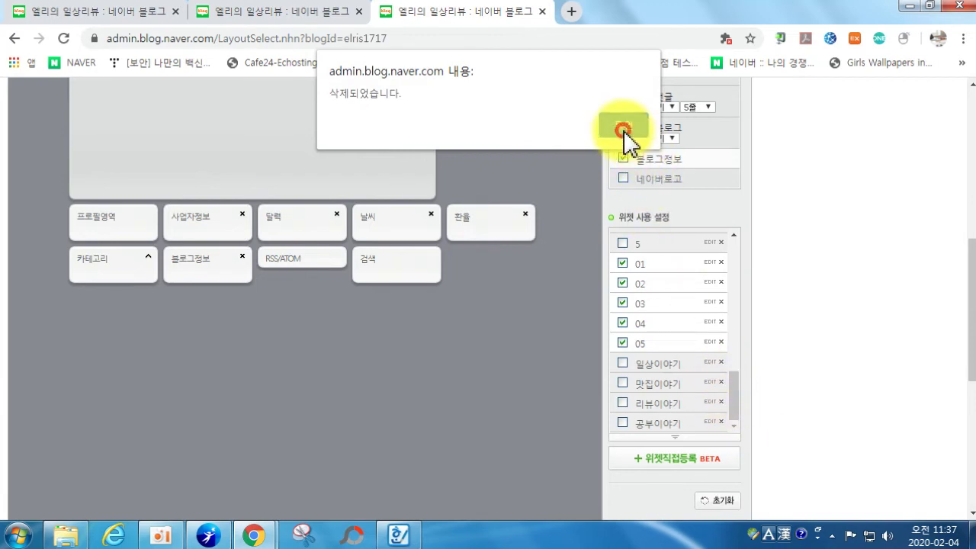
Delete the 맛집이야기, 리뷰이야기 and 공부이야기 widgets that follow the 05 entry in the widget usage list.
left_click(721, 382)
left_click(566, 123)
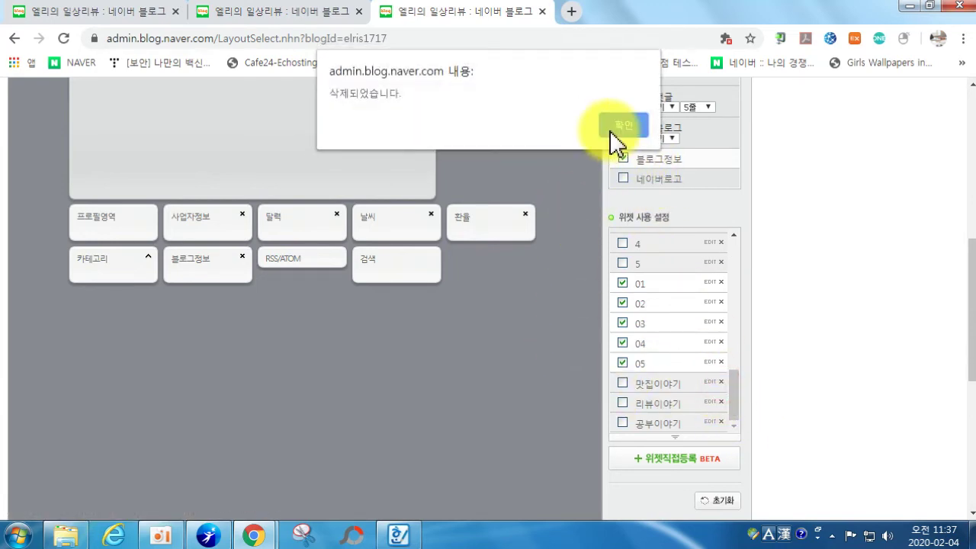
left_click(604, 128)
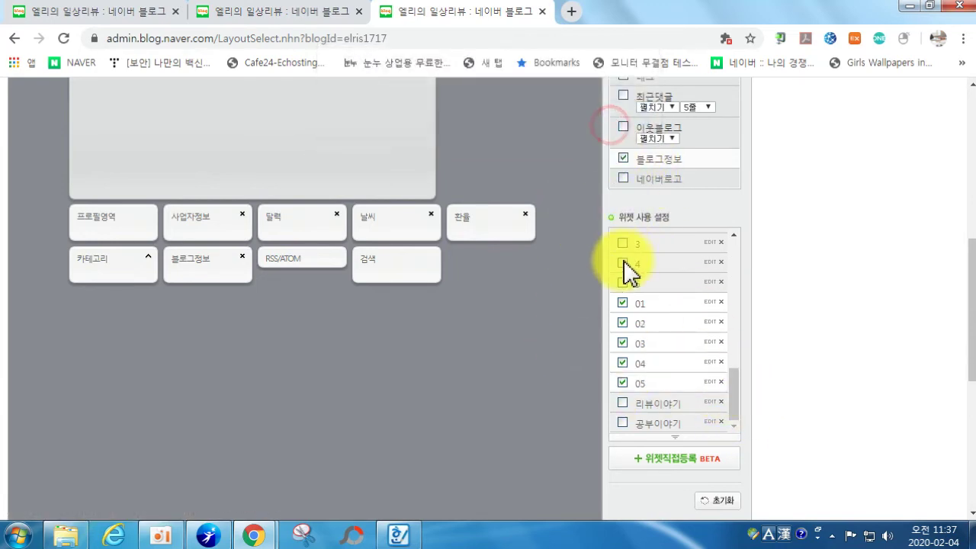
left_click(721, 402)
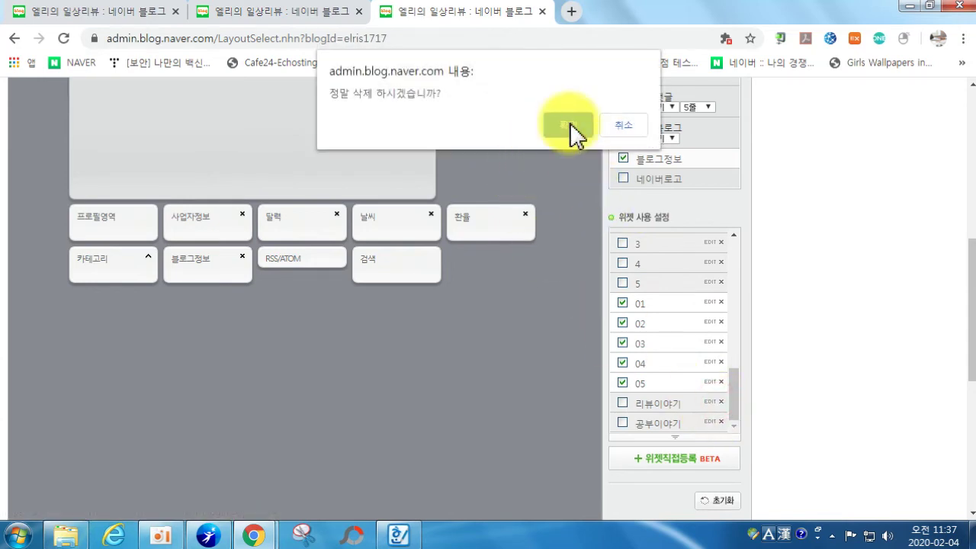
left_click(562, 127)
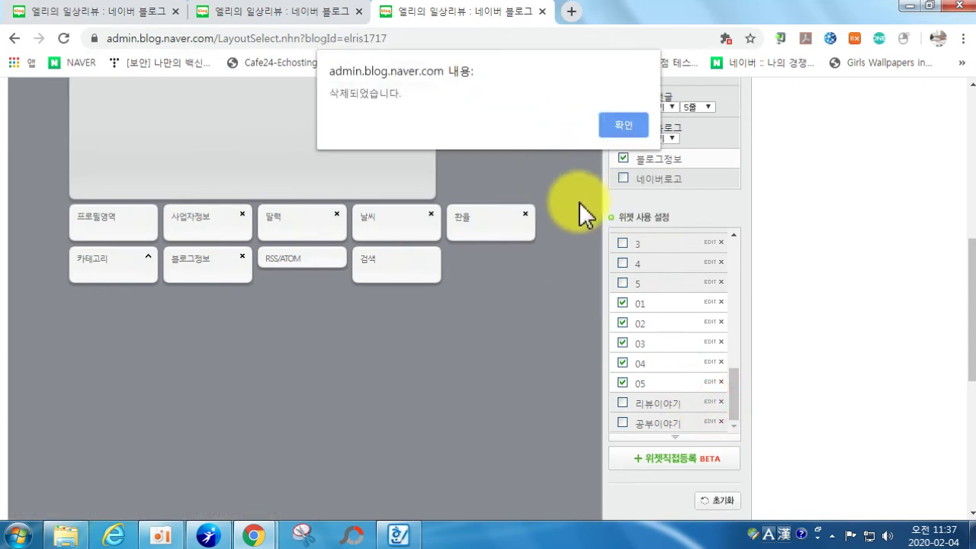
left_click(621, 128)
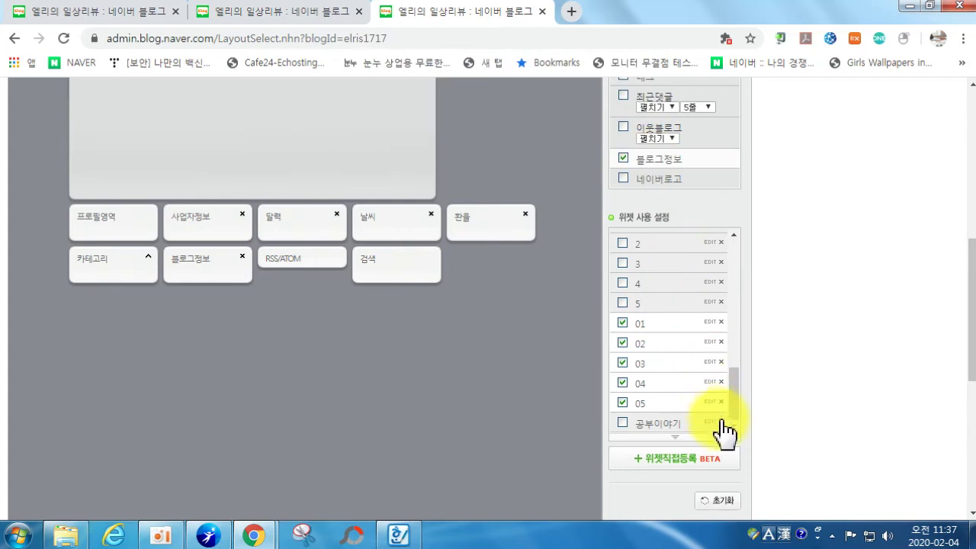
left_click(721, 422)
left_click(568, 123)
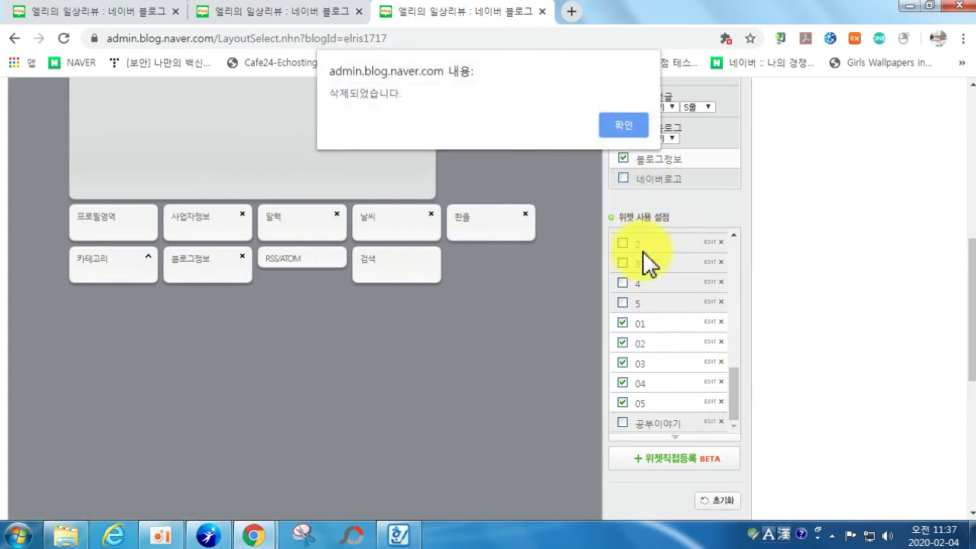
left_click(618, 125)
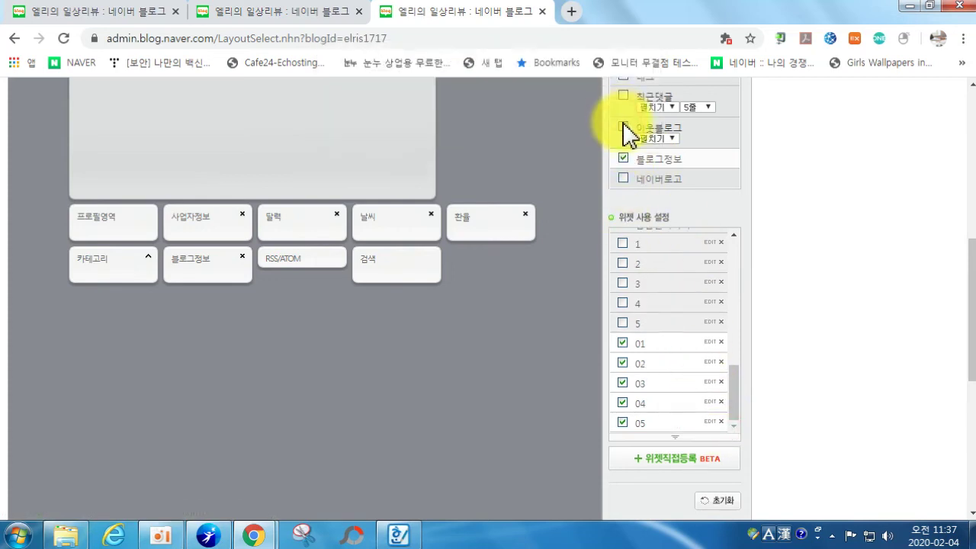
Register a new widget named 네이버로바로가기 with the copied image link code.
left_click(658, 460)
left_click(385, 265)
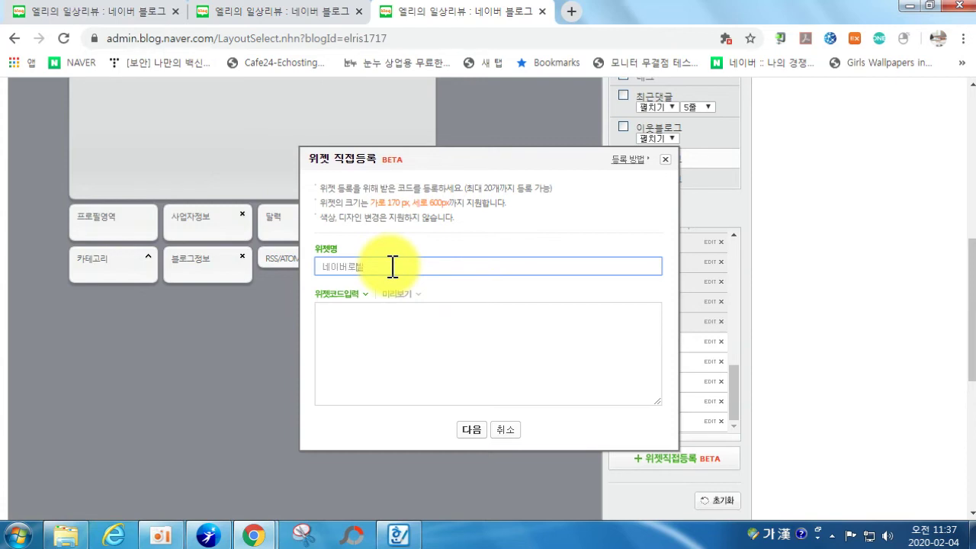
left_click(440, 328)
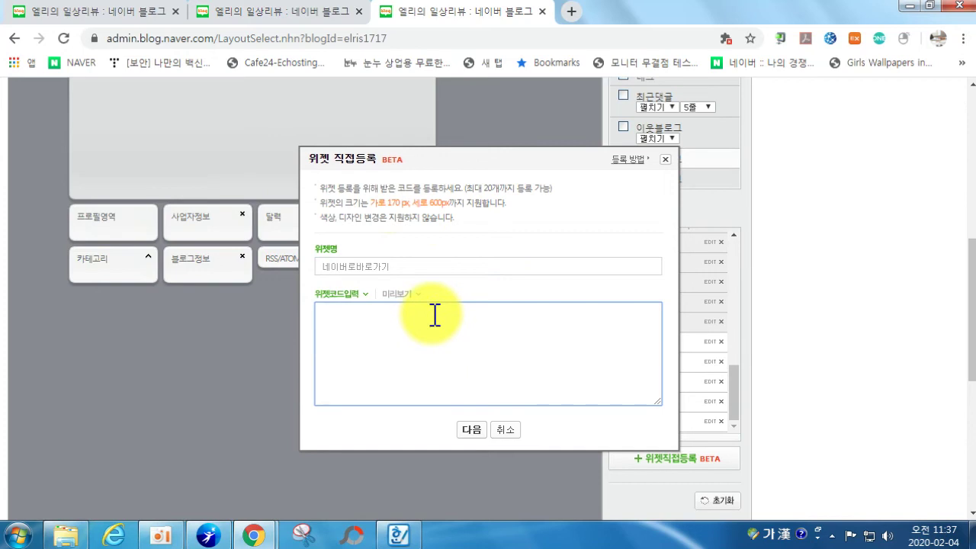
key("ctrl+v")
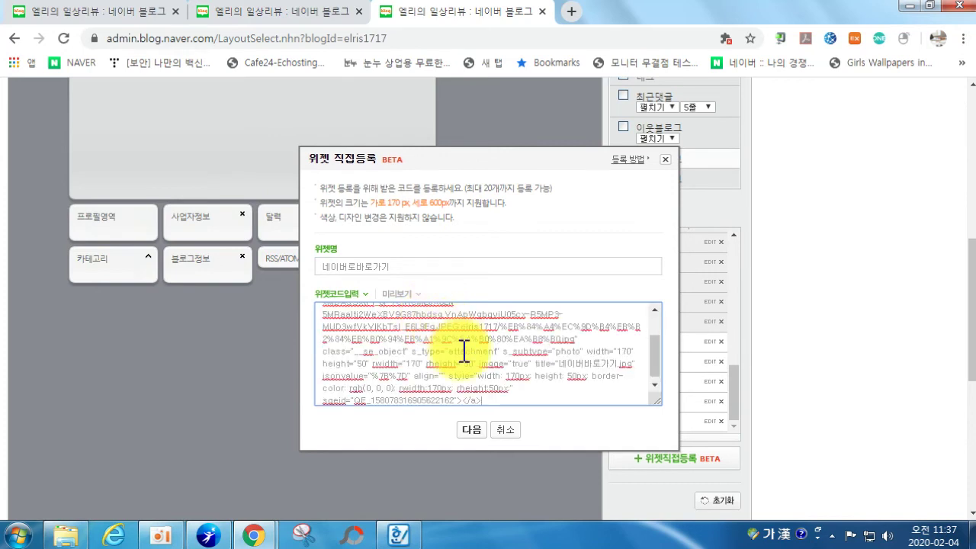
left_click(479, 430)
left_click(489, 392)
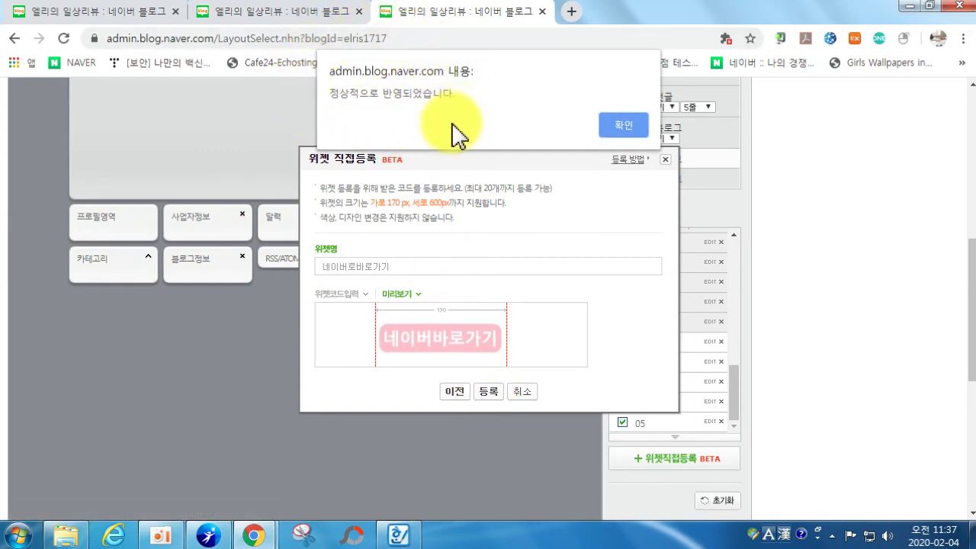
left_click(626, 131)
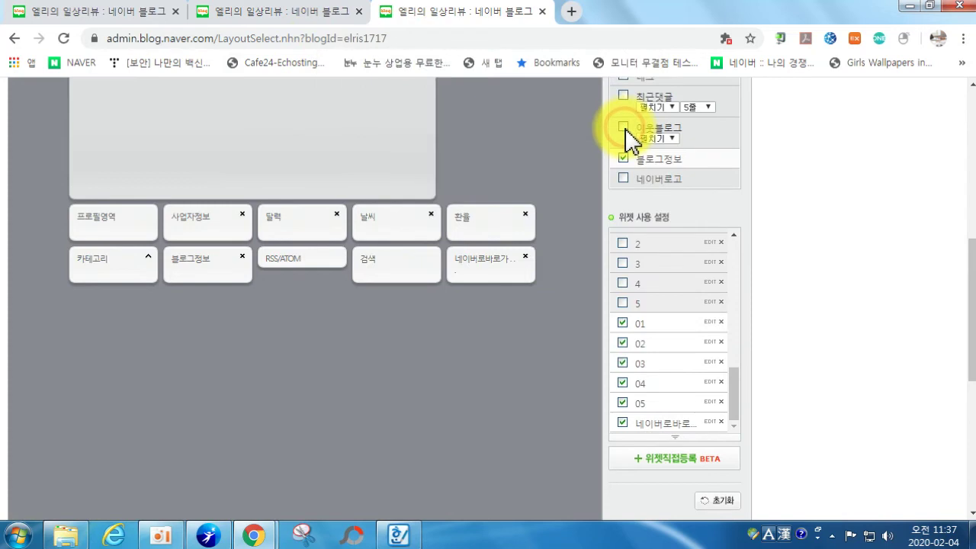
Place the 네이버로바로가기 widget below the 01 widget, above the post area, and apply the layout to the blog.
left_click_drag(478, 348, 83, 194)
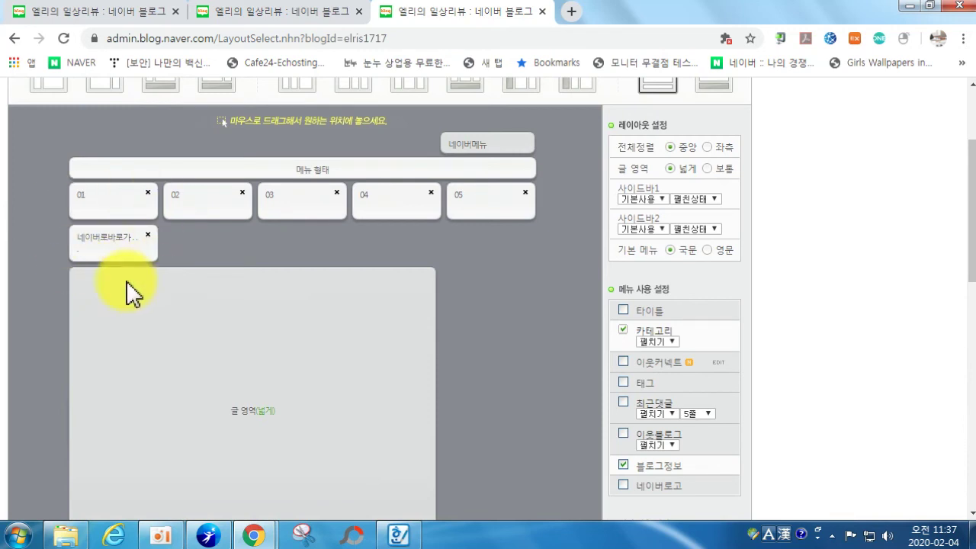
scroll(270, 318, "down", 15)
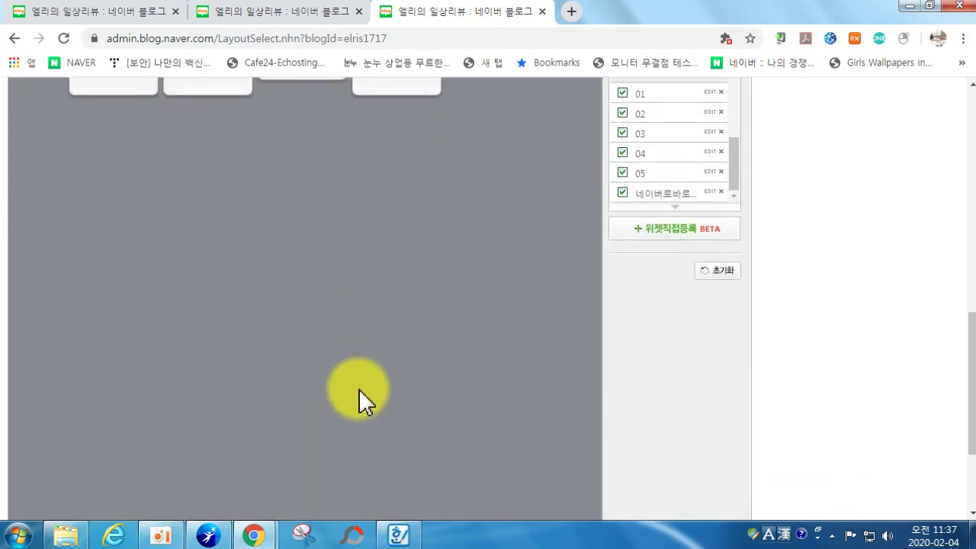
left_click(351, 479)
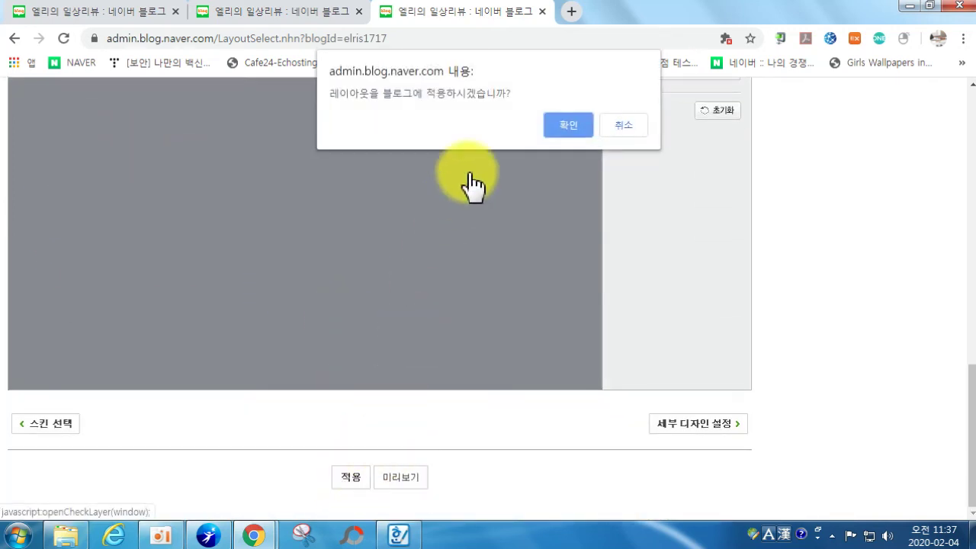
left_click(556, 122)
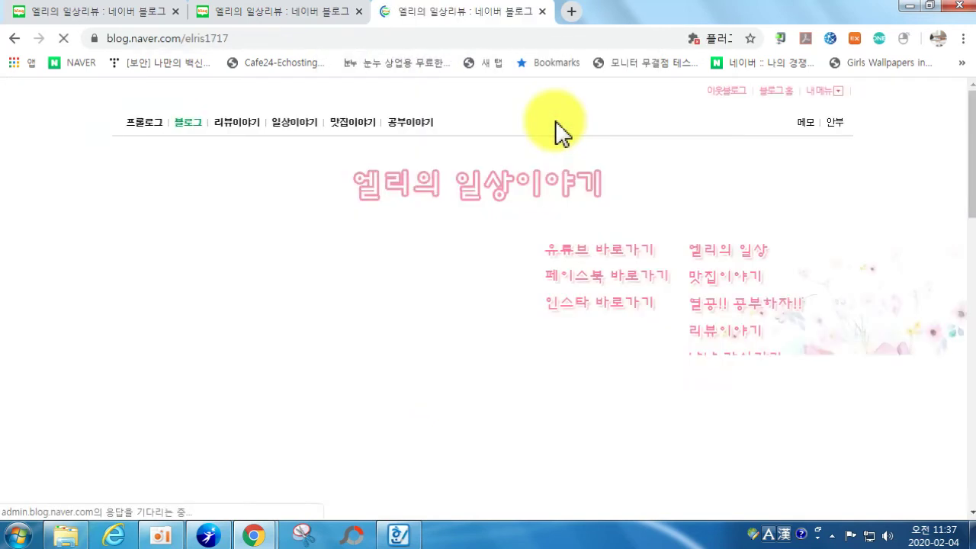
Examine the blog page in Chrome, checking the 네이버바로가기 button, the post list and the 비공개게시판 category.
scroll(327, 290, "down", 4)
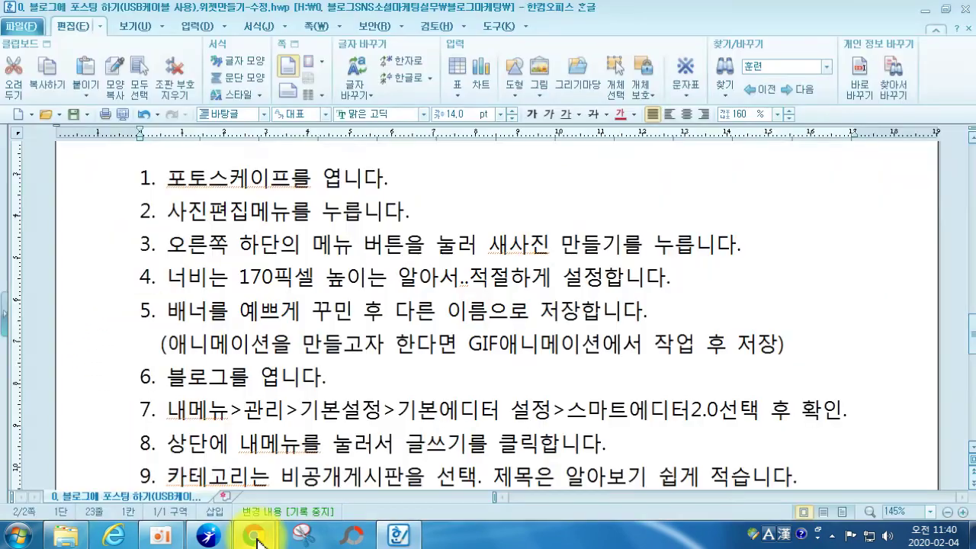
mouse_move(255, 535)
left_click(206, 416)
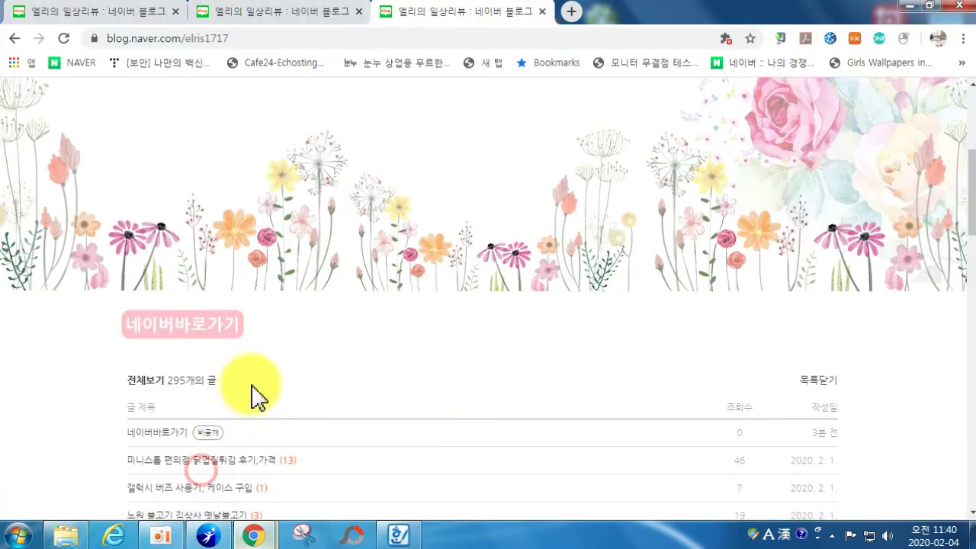
scroll(316, 326, "down", 3)
scroll(316, 277, "up", 3)
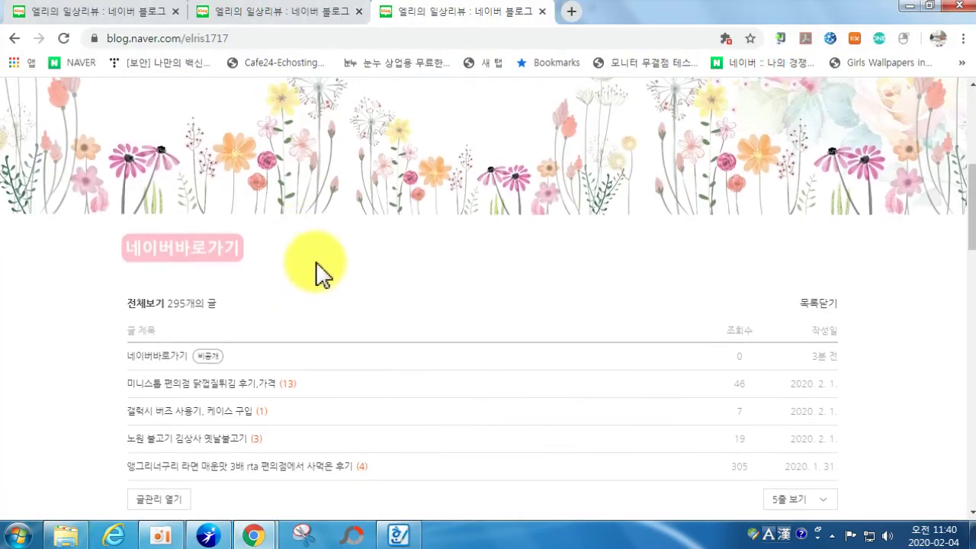
scroll(316, 267, "down", 6)
scroll(453, 332, "down", 6)
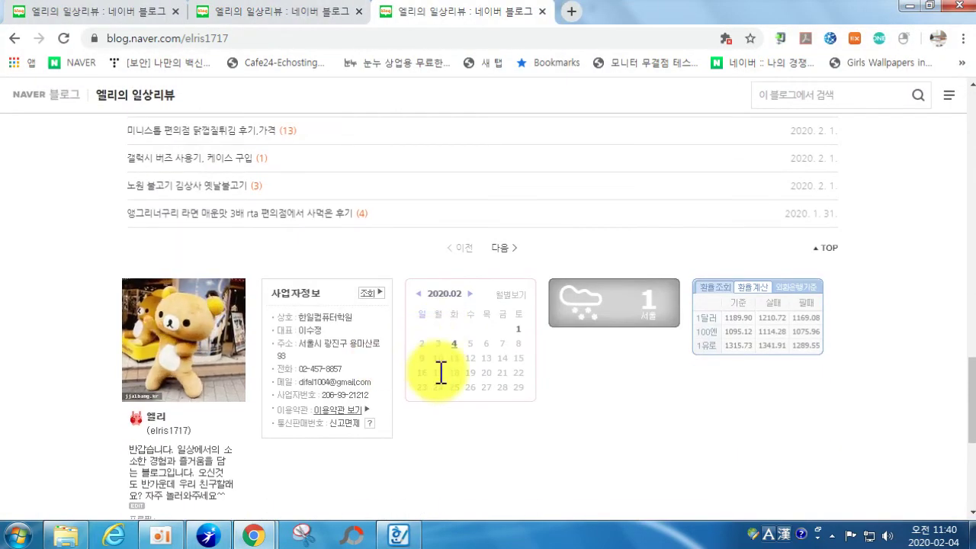
scroll(436, 370, "down", 3)
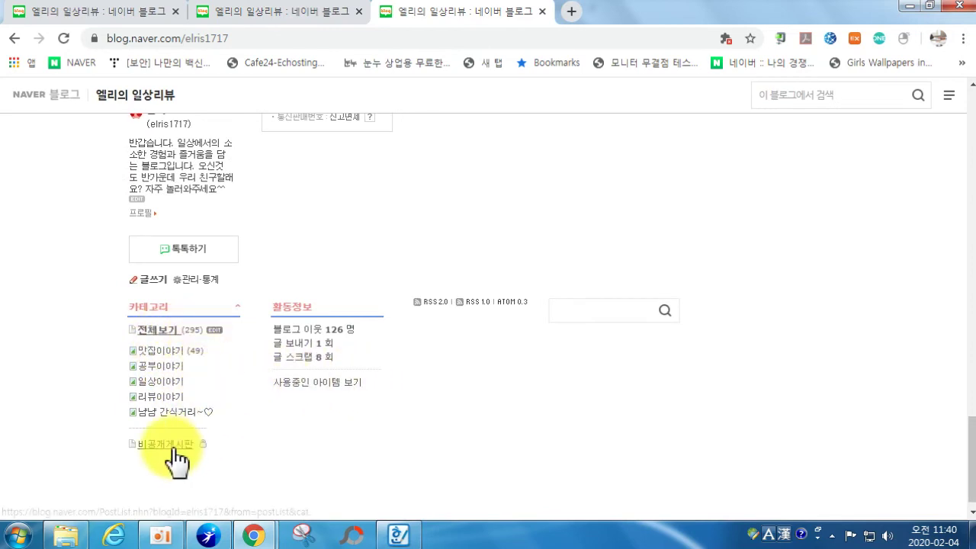
scroll(397, 407, "up", 3)
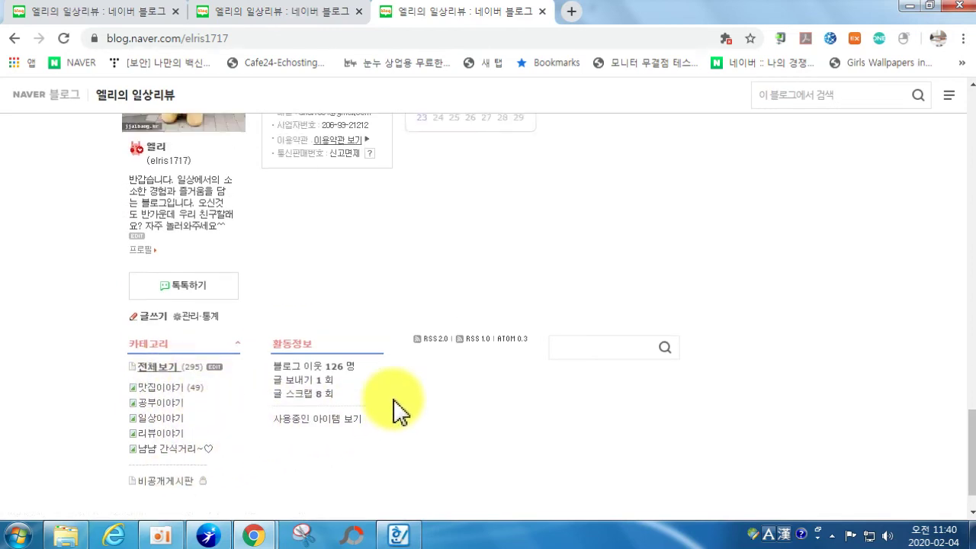
scroll(397, 393, "down", 3)
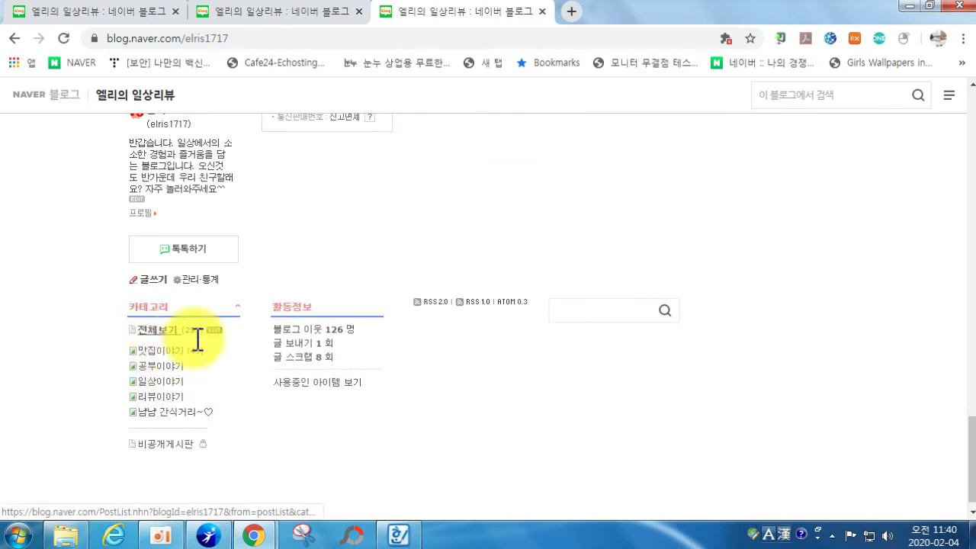
scroll(326, 312, "up", 15)
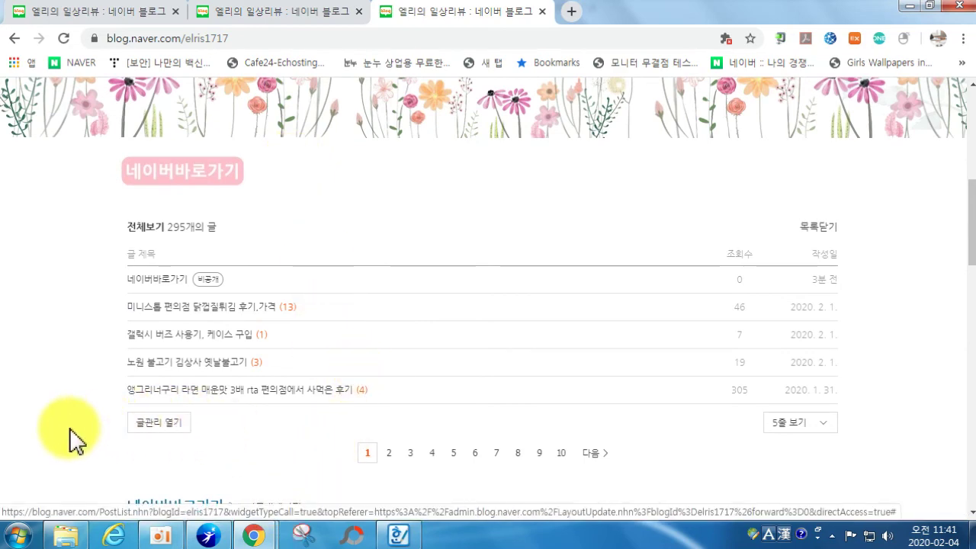
Switch to the Hangul document and review instructions 7 and 8 on setting Smart Editor 2.0 and opening 글쓰기.
left_click(391, 534)
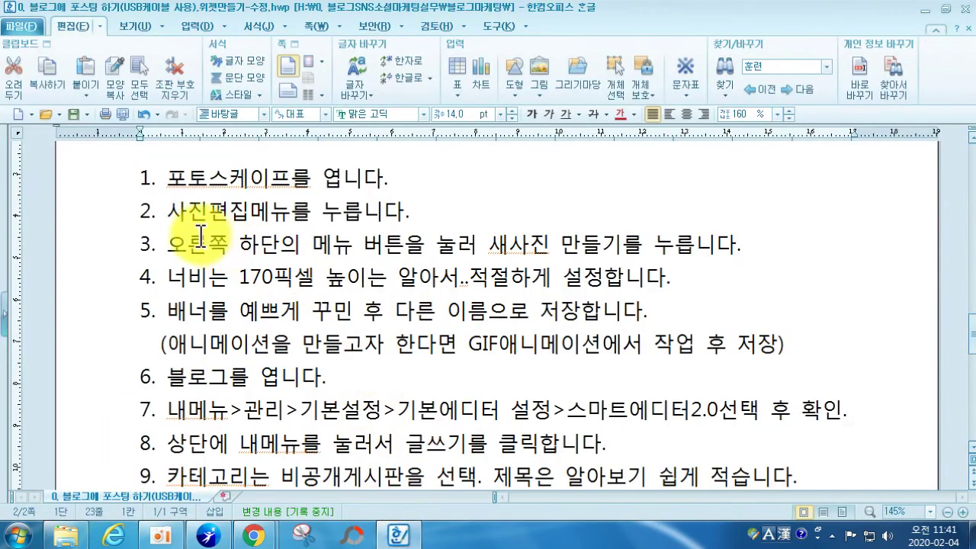
left_click(84, 410)
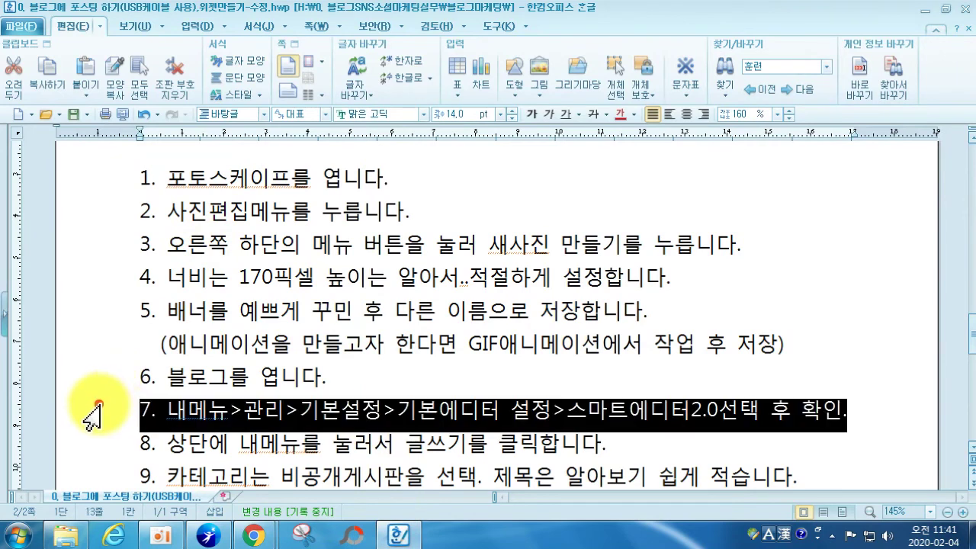
left_click(122, 442)
scroll(157, 450, "down", 2)
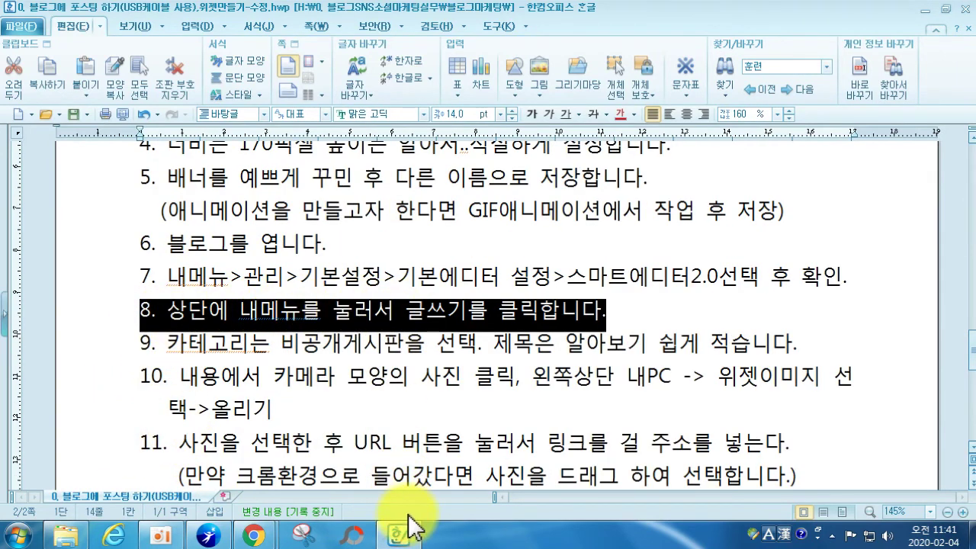
mouse_move(253, 534)
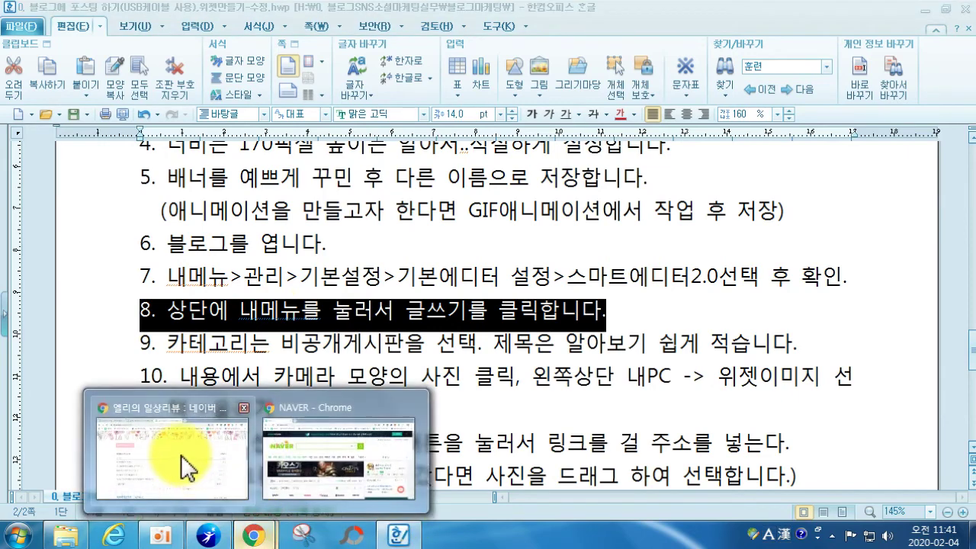
Switch to the blog in Chrome and start a new post in the 비공개게시판 category, titled 맛집이야기.
left_click(180, 454)
scroll(755, 211, "up", 6)
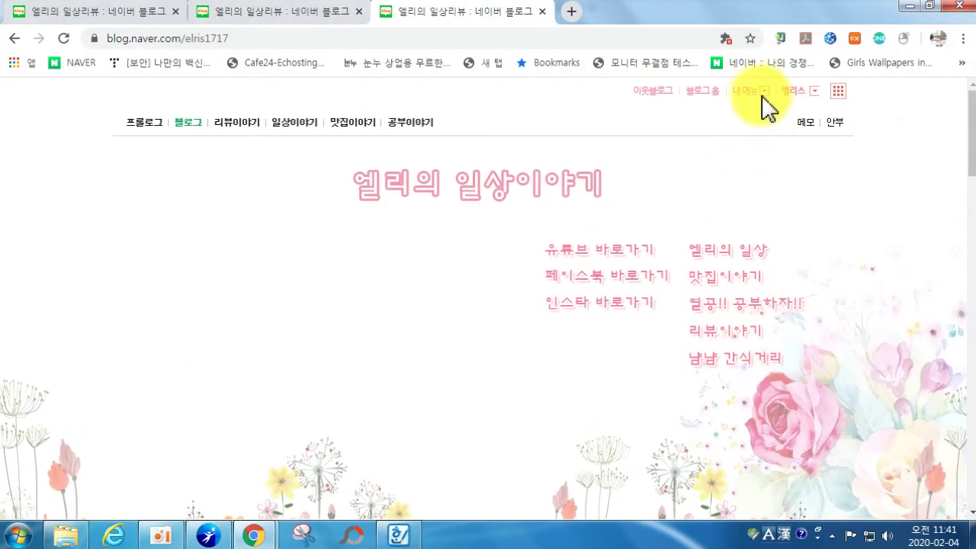
left_click(759, 91)
left_click(748, 126)
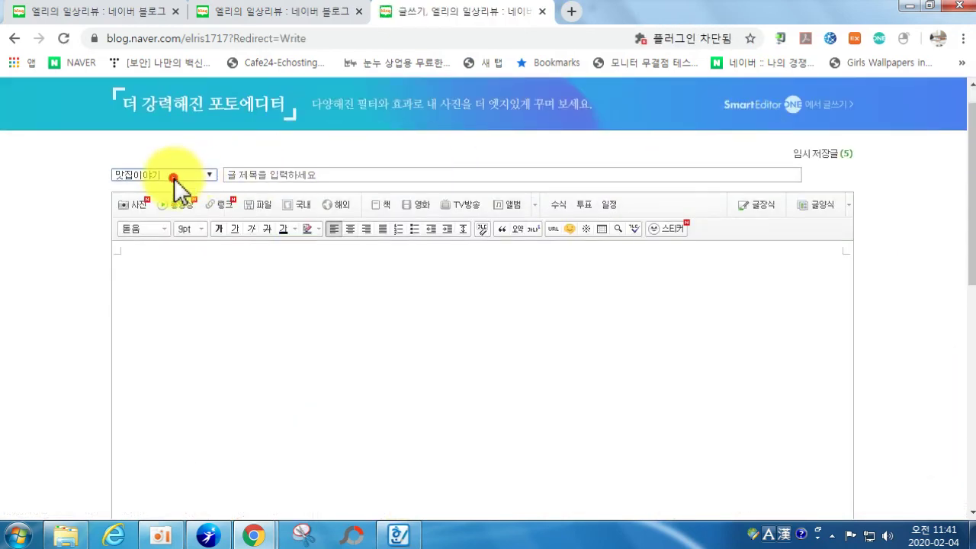
left_click(173, 177)
left_click(159, 245)
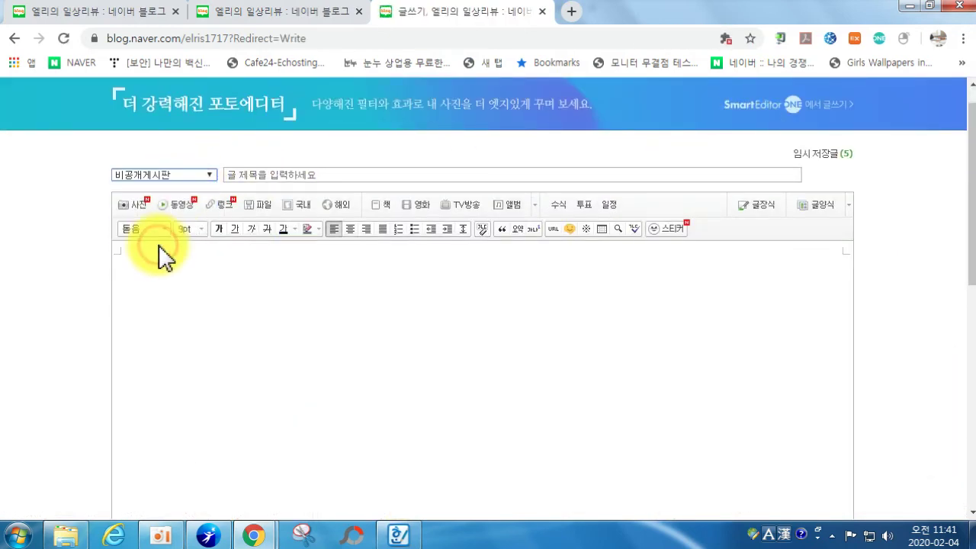
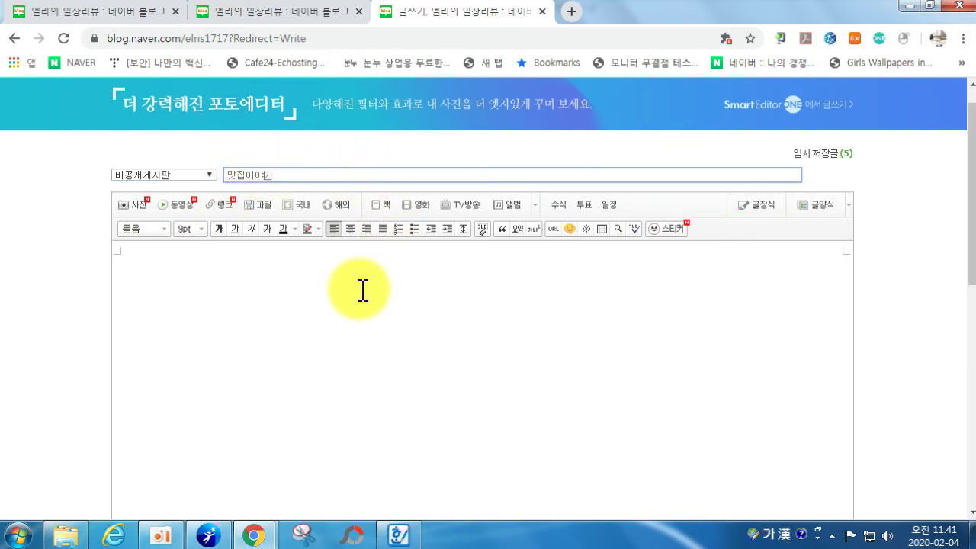
left_click(330, 289)
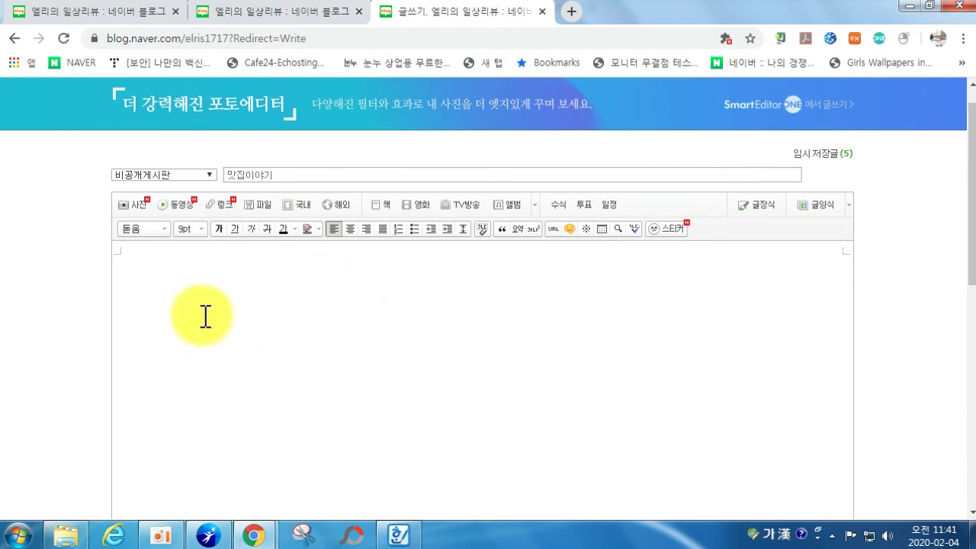
Check instruction 10 in the Hangul document and upload the 맛집이야기 image from the PC's 위젯 folder into the post body.
left_click(351, 534)
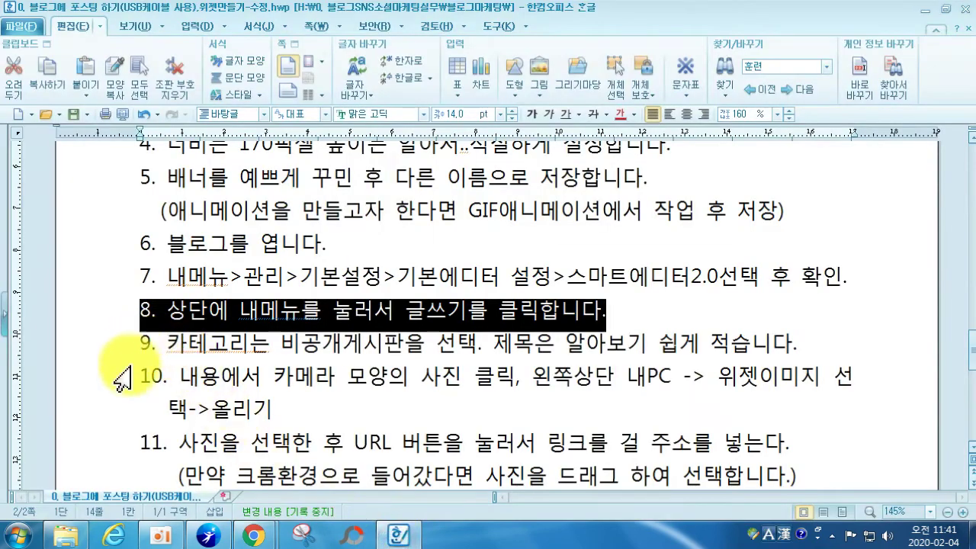
left_click(107, 391)
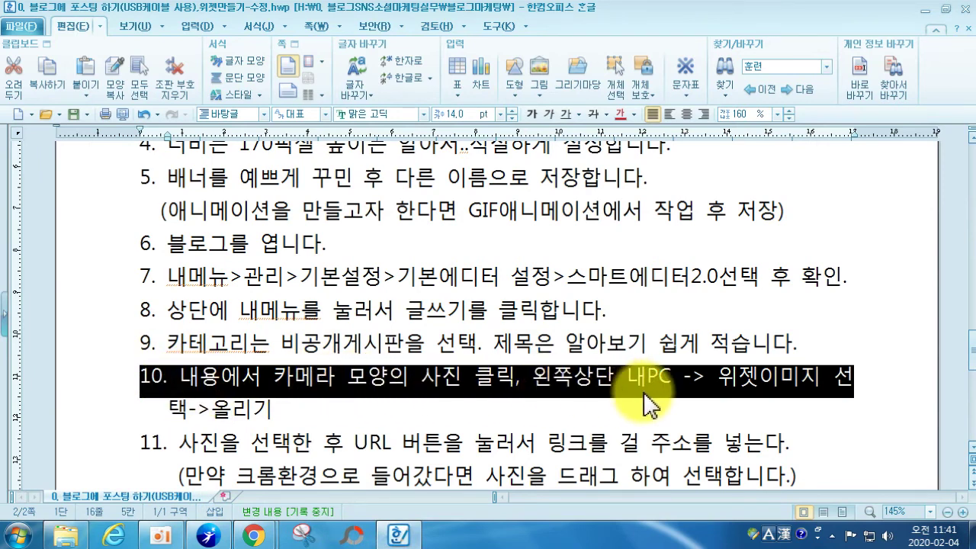
left_click(399, 532)
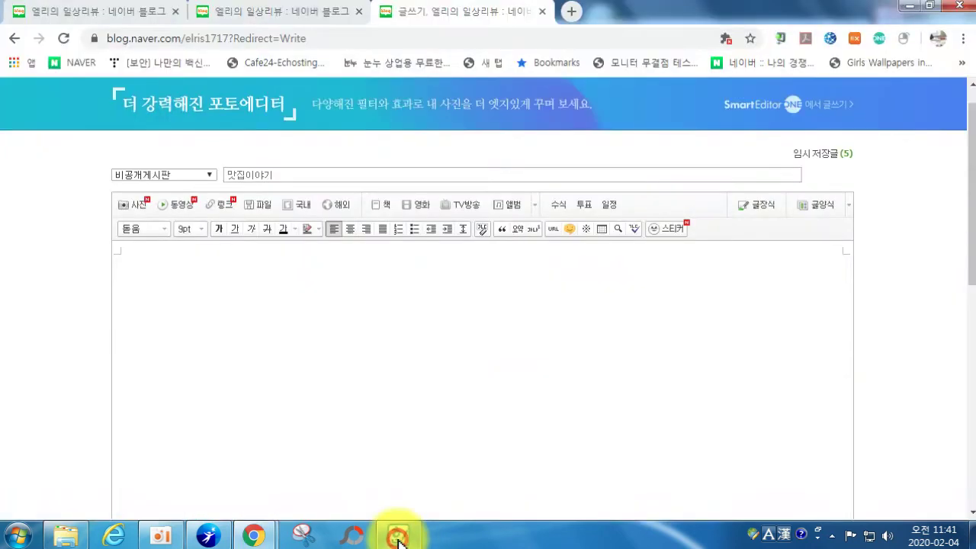
left_click(130, 213)
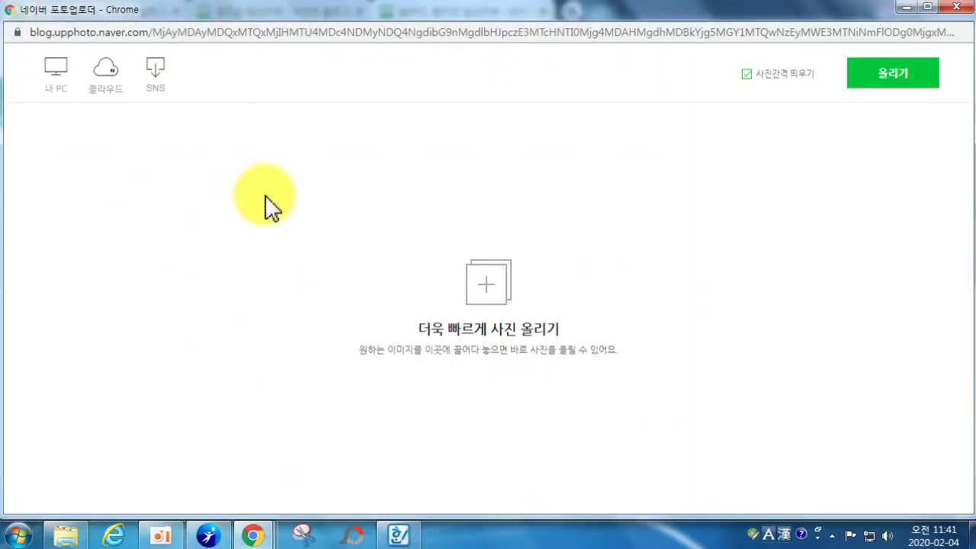
left_click(61, 82)
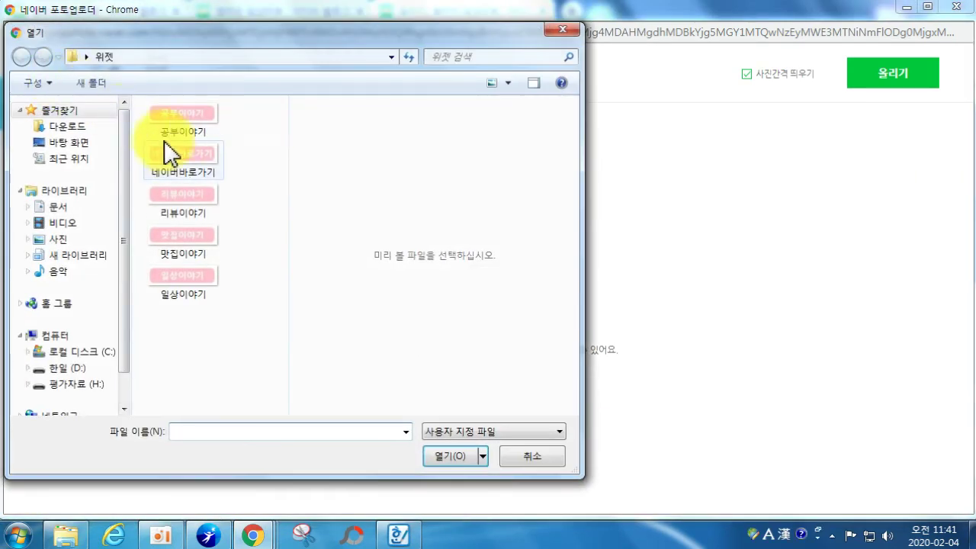
double_click(187, 241)
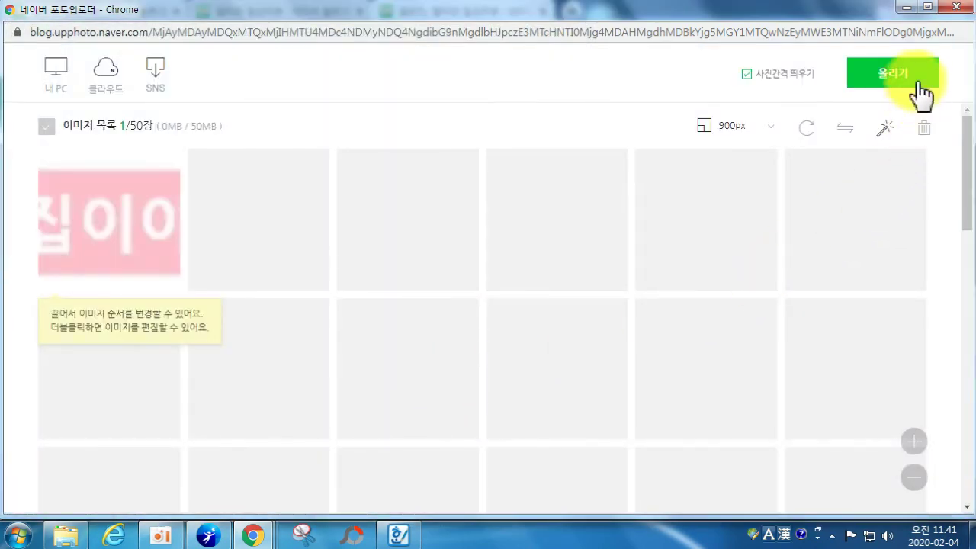
left_click(917, 82)
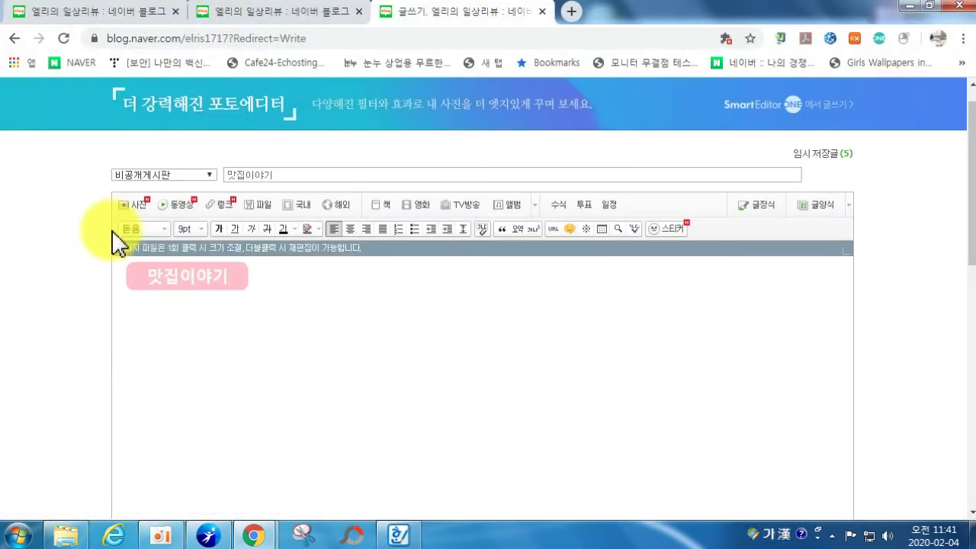
left_click(214, 343)
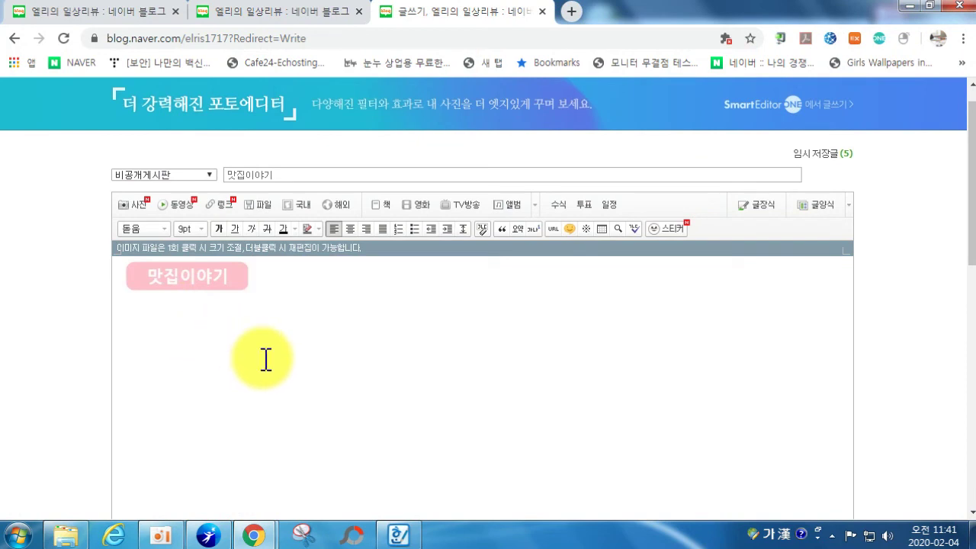
scroll(305, 343, "down", 2)
scroll(338, 327, "up", 2)
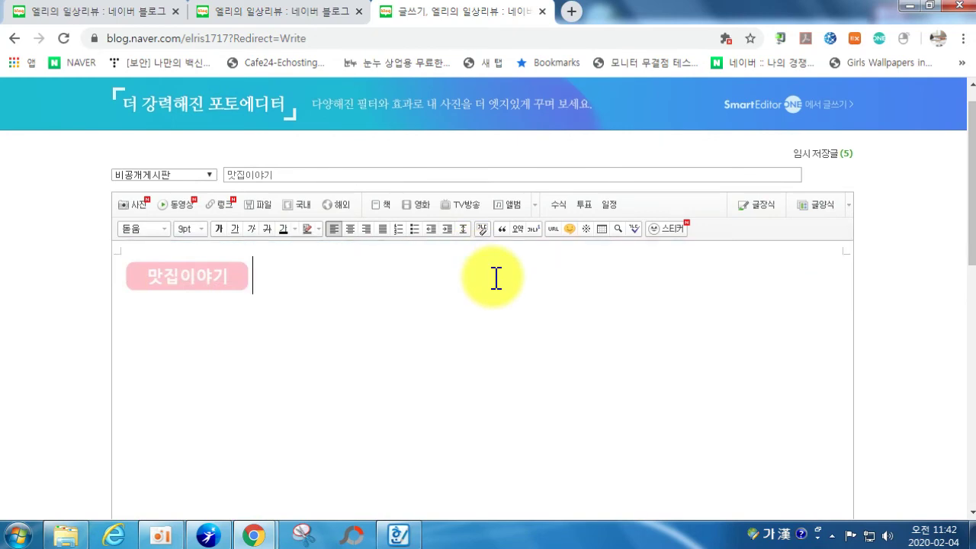
Select the inserted 맛집이야기 image and open its URL link entry, consulting instruction 11 in the Hangul document.
left_click_drag(255, 279, 174, 279)
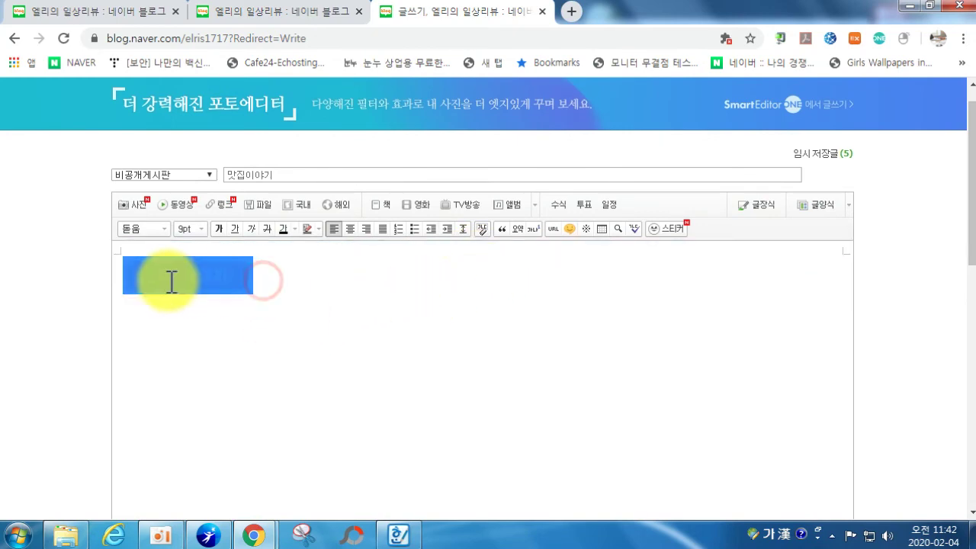
left_click(397, 534)
scroll(287, 425, "down", 5)
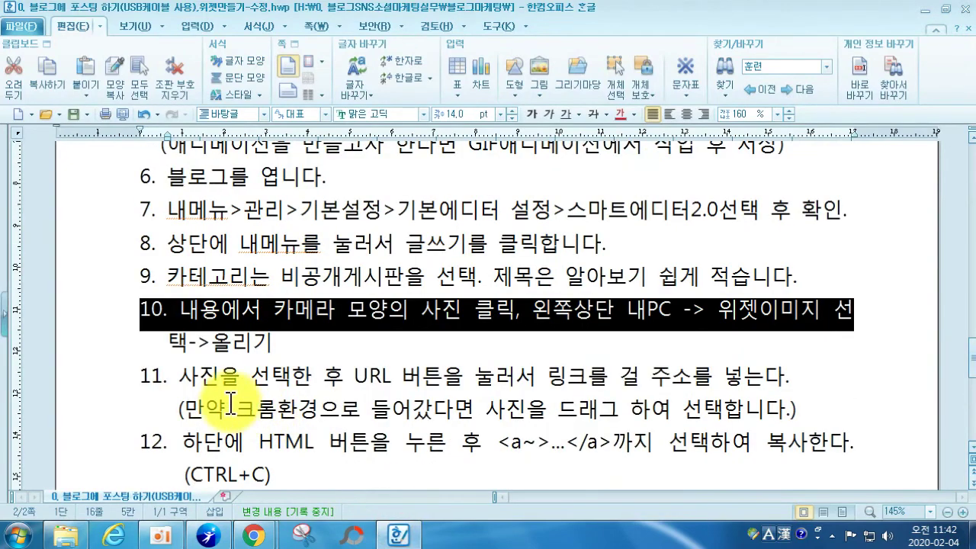
left_click(103, 277)
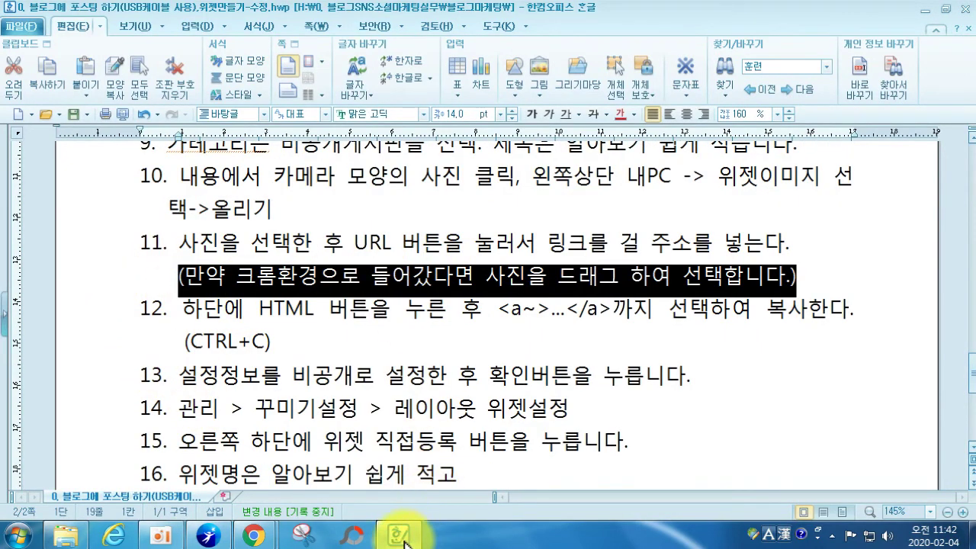
mouse_move(254, 534)
left_click(231, 463)
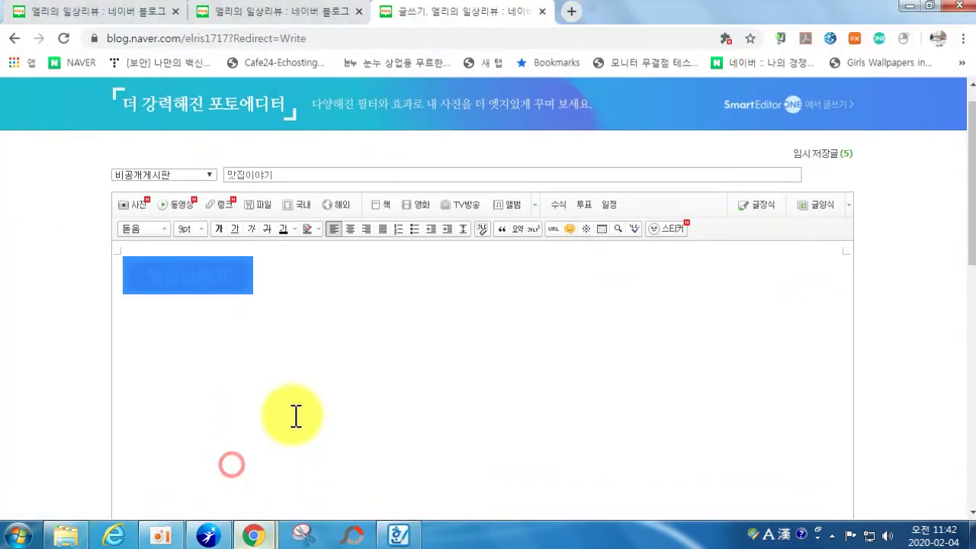
left_click(554, 230)
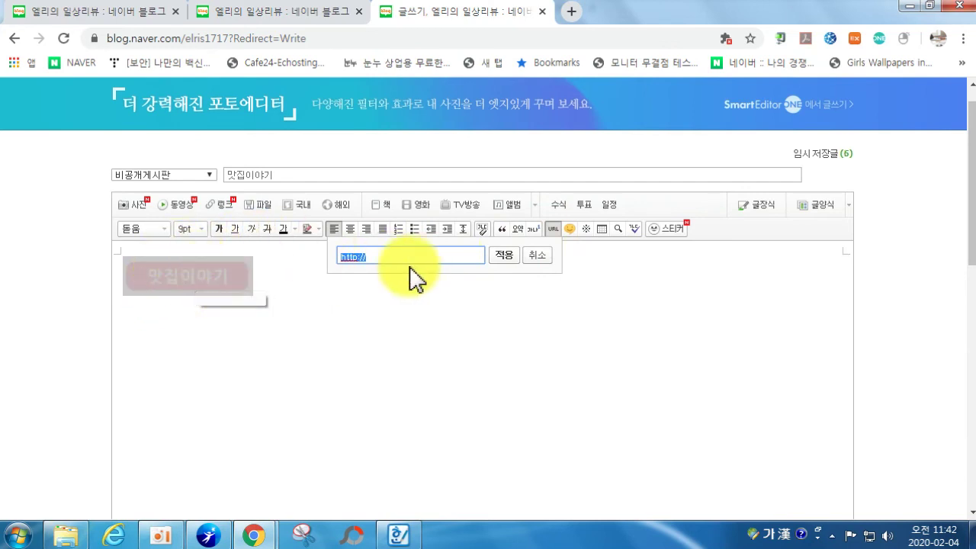
Open a new Chrome window and go from the NAVER home page to the 카테고리 list on the own blog.
mouse_move(261, 536)
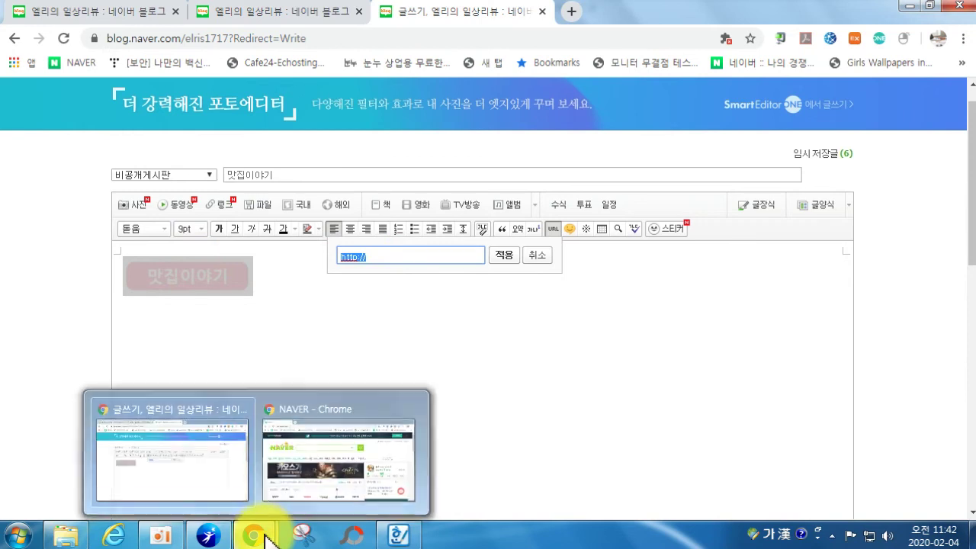
right_click(264, 540)
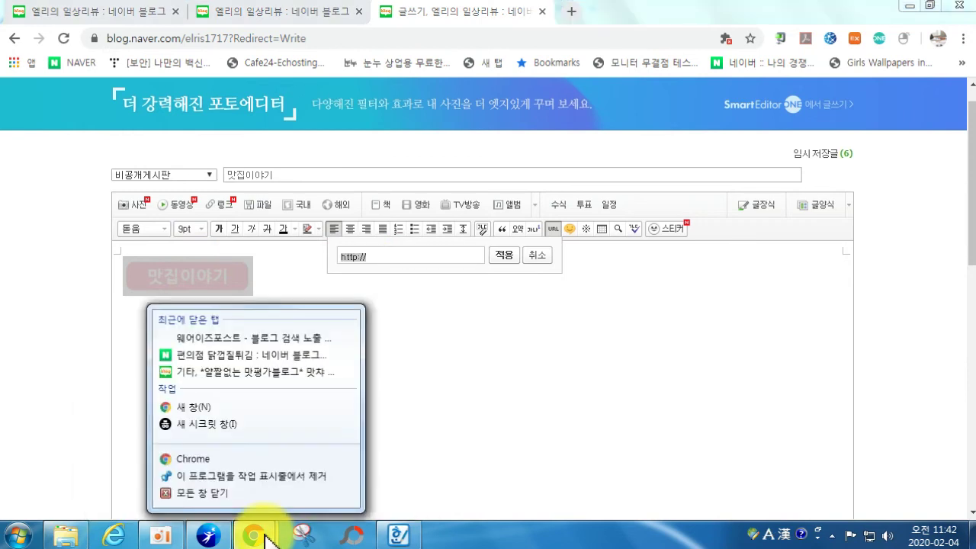
left_click(220, 464)
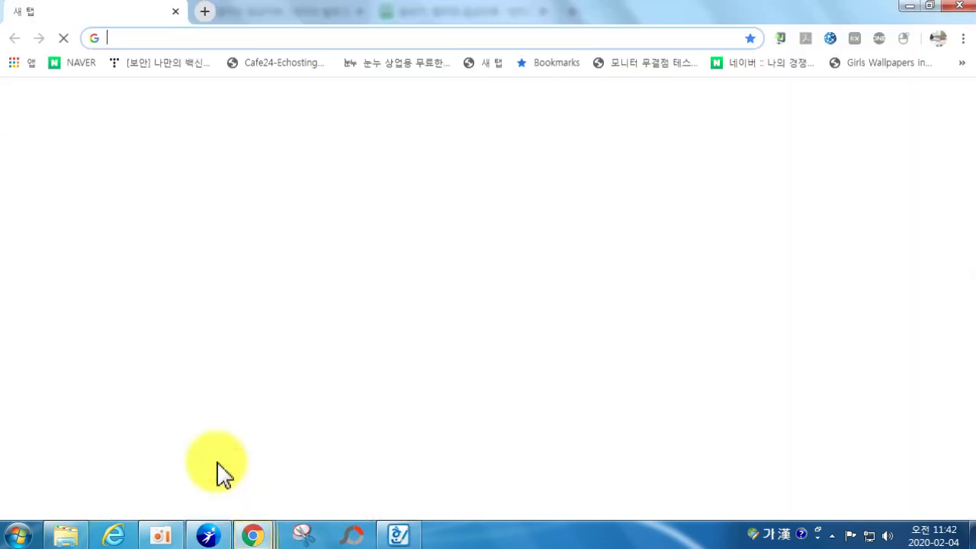
left_click(316, 408)
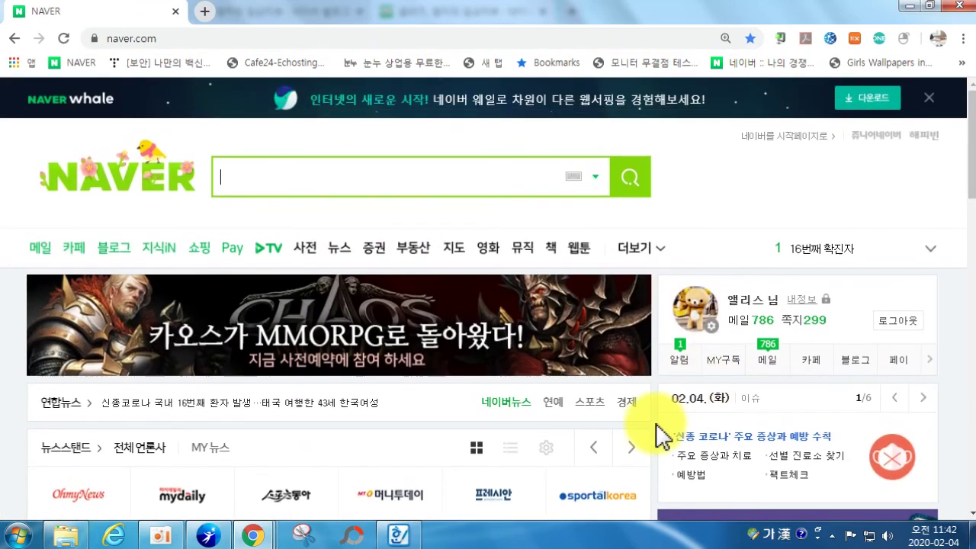
left_click(854, 366)
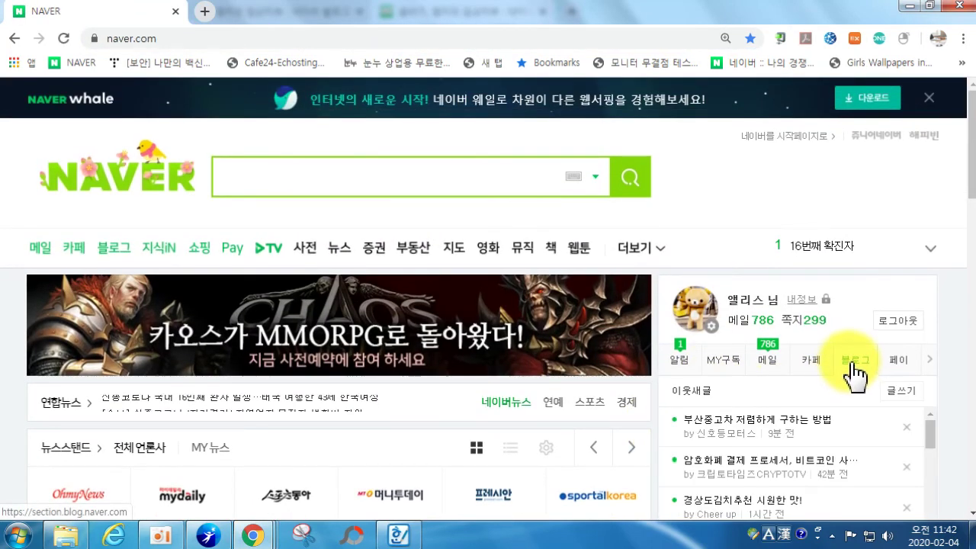
scroll(865, 393, "down", 4)
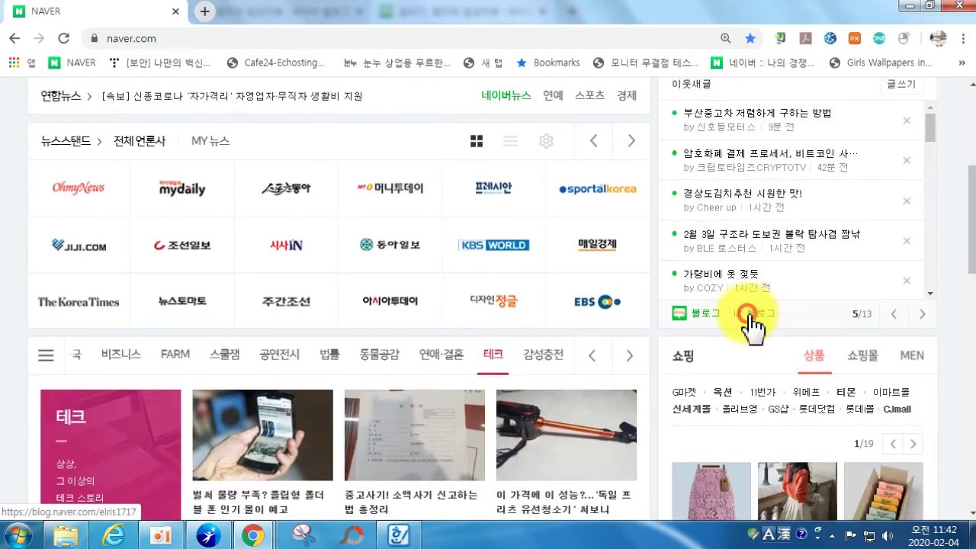
left_click(750, 317)
scroll(389, 278, "down", 15)
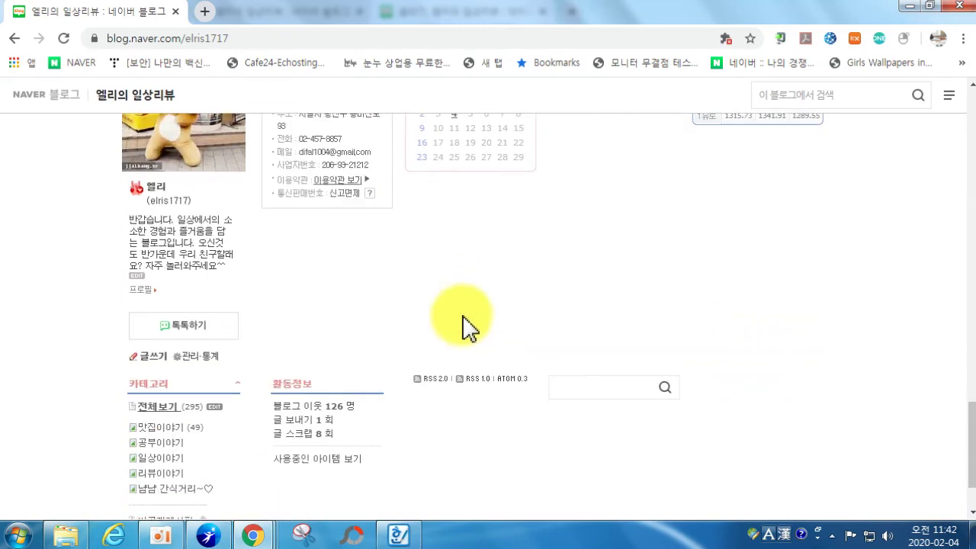
scroll(464, 327, "up", 2)
scroll(463, 327, "down", 3)
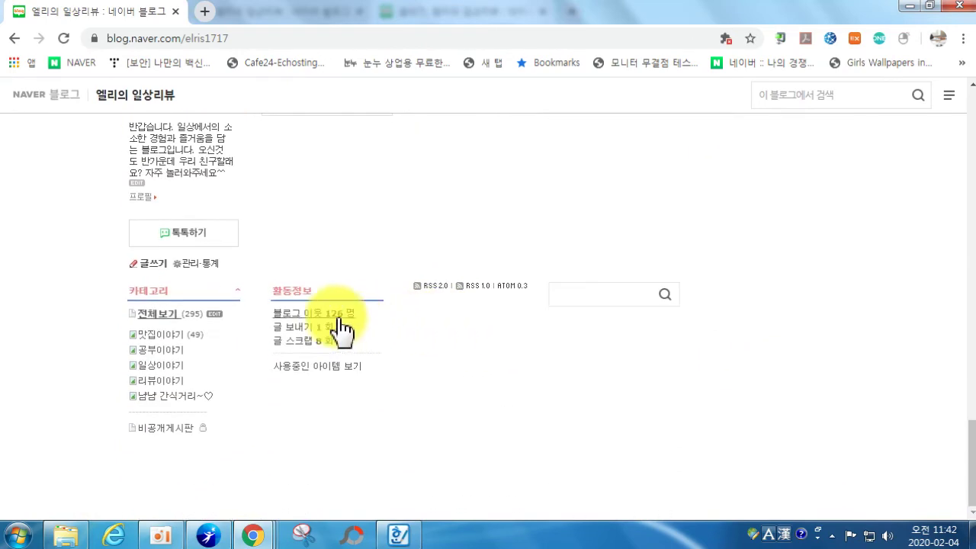
right_click(168, 349)
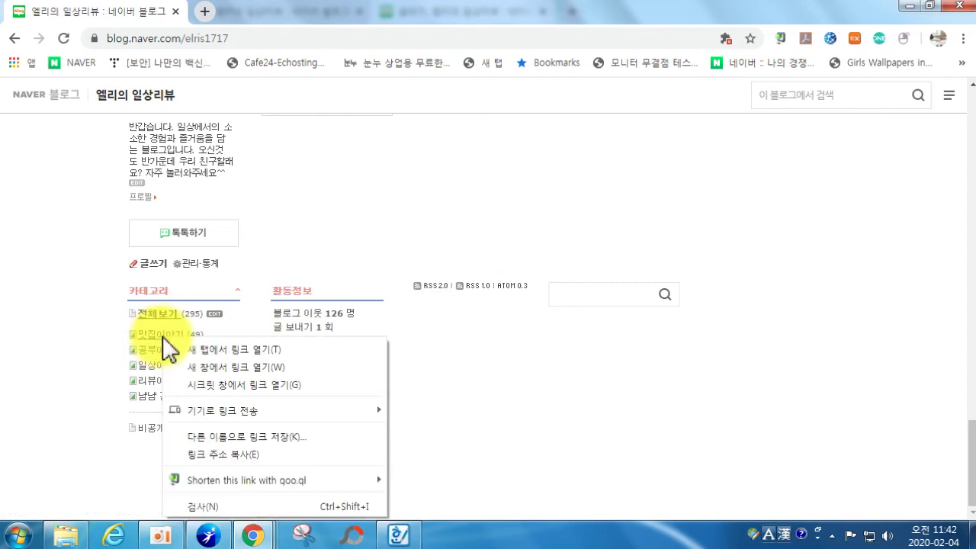
left_click(220, 440)
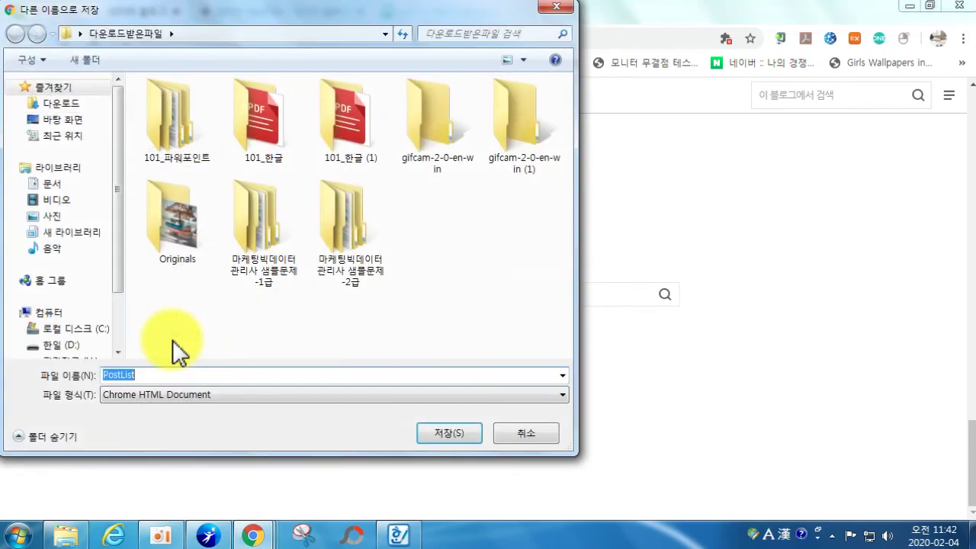
left_click(523, 441)
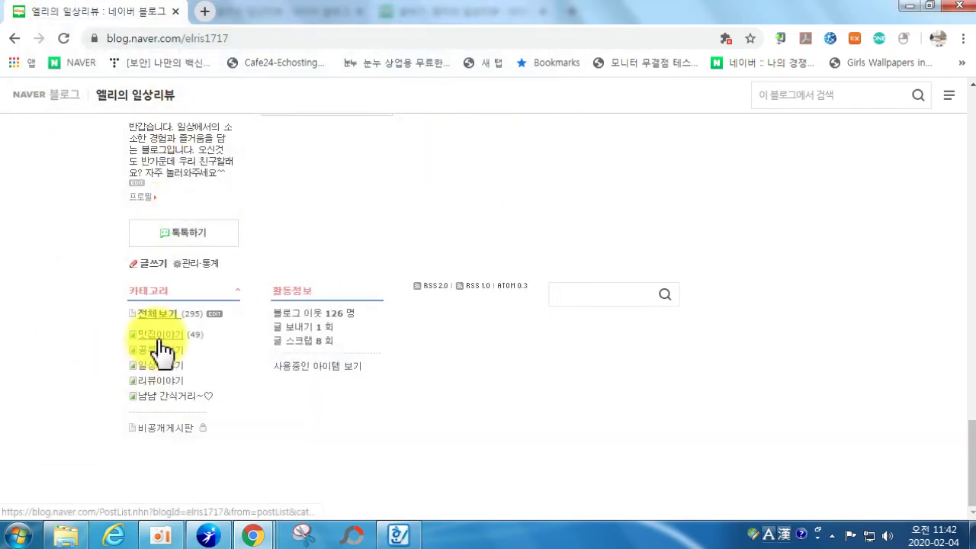
Copy the link address of the 맛집이야기 category and apply it as the URL of the selected image in the post.
right_click(159, 343)
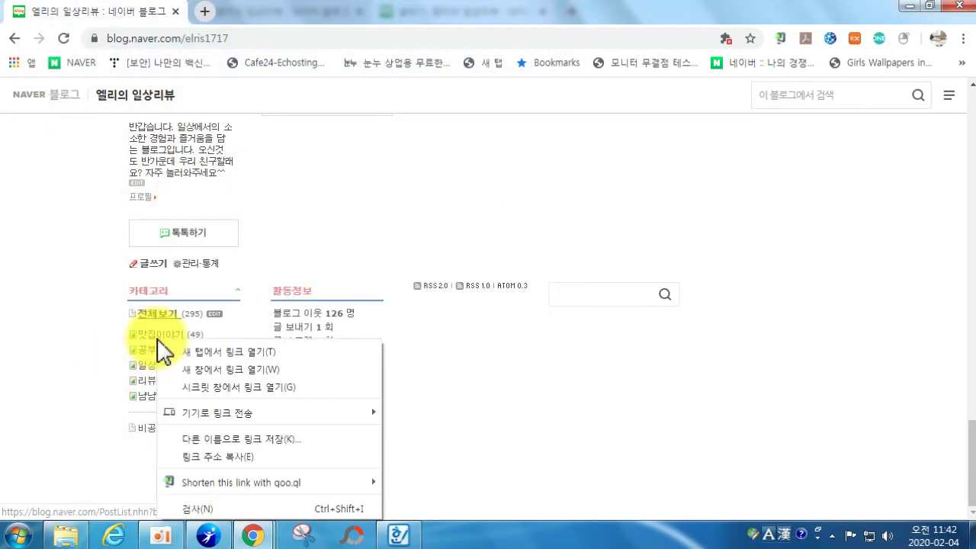
left_click(229, 458)
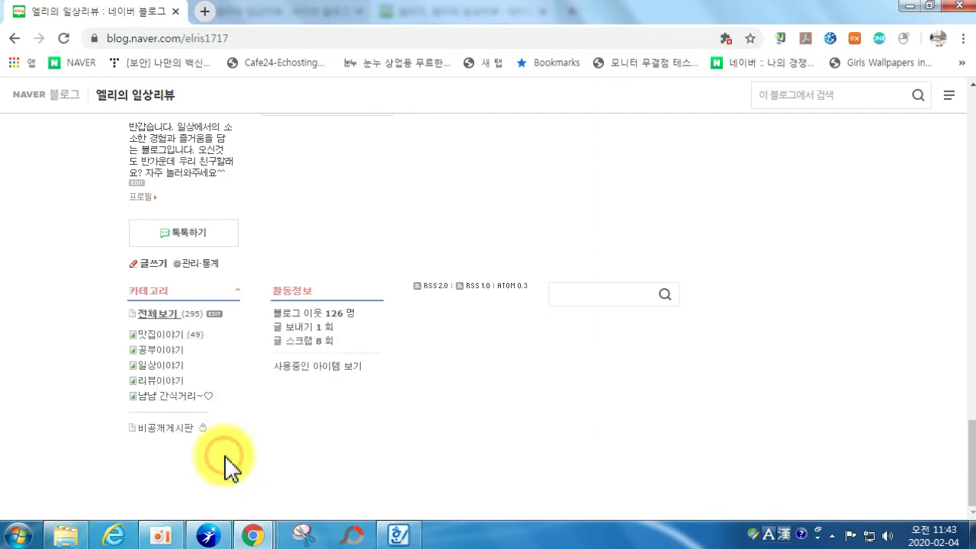
left_click(254, 536)
left_click(122, 480)
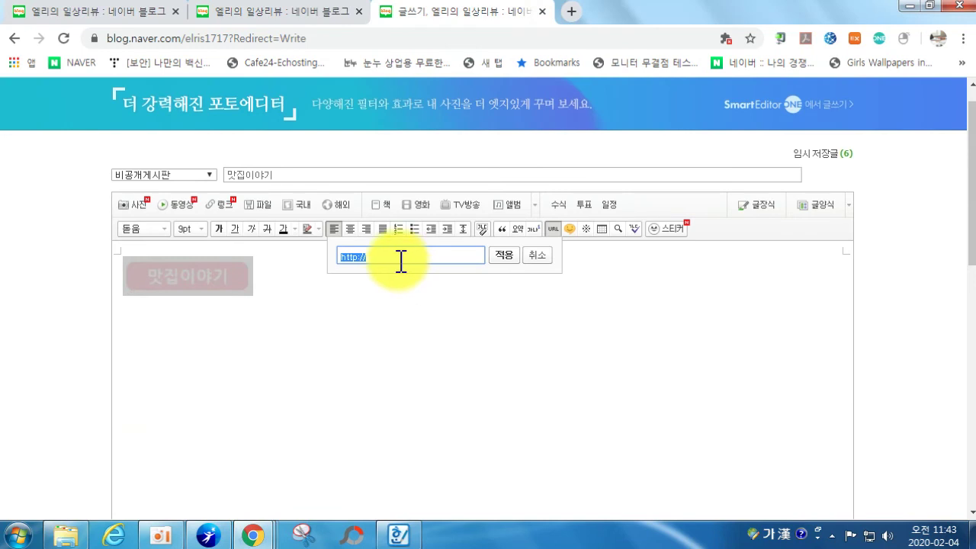
left_click_drag(400, 260, 318, 262)
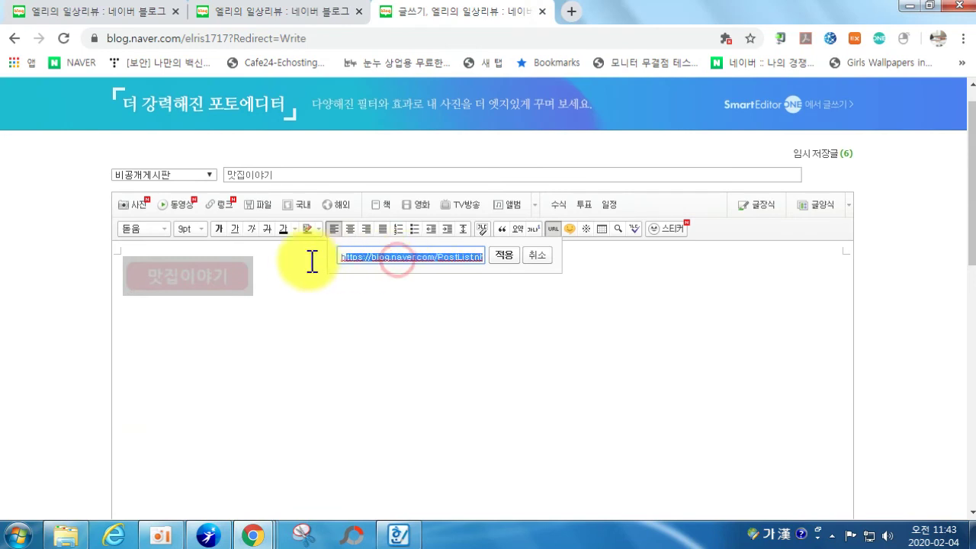
left_click(501, 257)
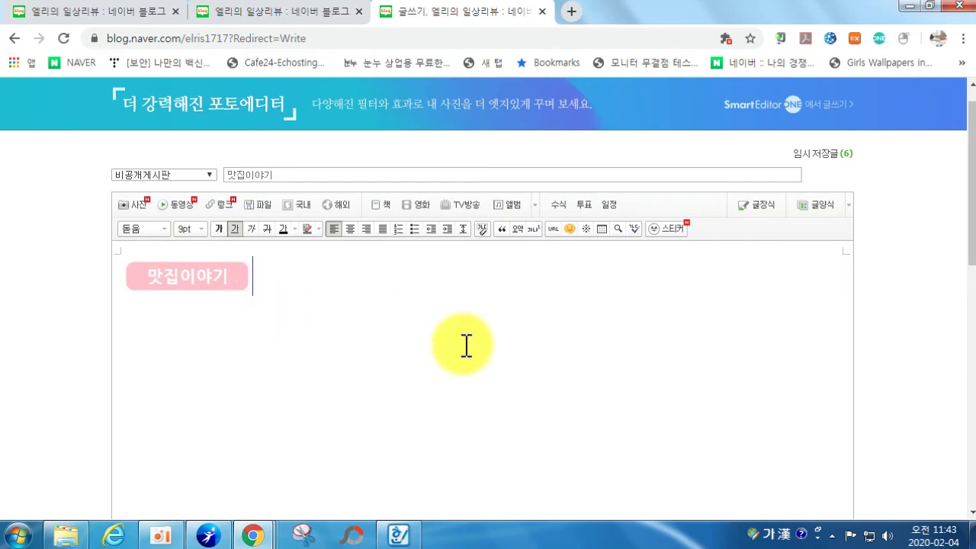
Show the post's HTML source and delete the enclosing p tags and &nbsp;, leaving only the <a>…</a> code.
scroll(459, 343, "down", 2)
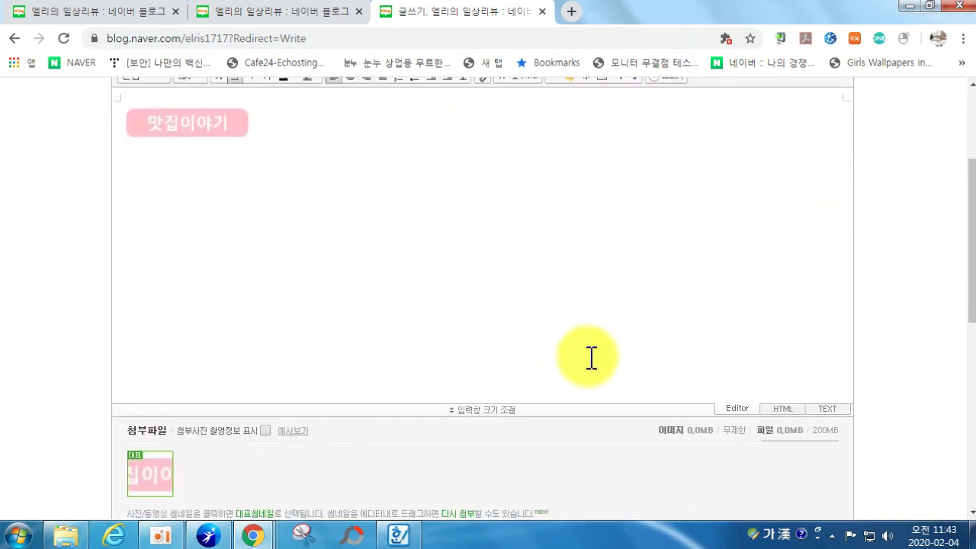
left_click(791, 412)
scroll(405, 274, "up", 3)
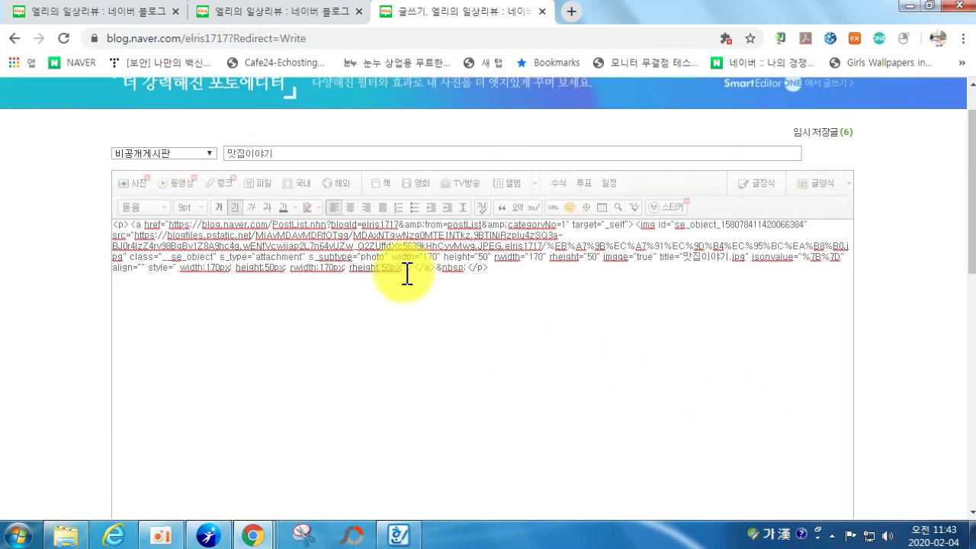
left_click(130, 246)
key("BackSpace")
key("BackSpace")
key("BackSpace")
left_click(518, 294)
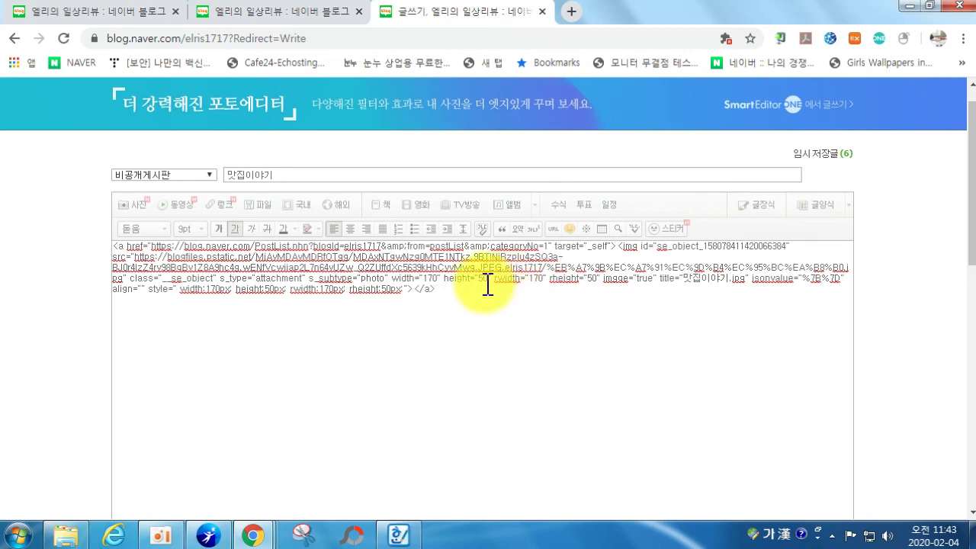
Copy the entire <a>…</a> link code and publish the 맛집이야기 post with its 비공개 setting.
triple_click(436, 295)
right_click(262, 269)
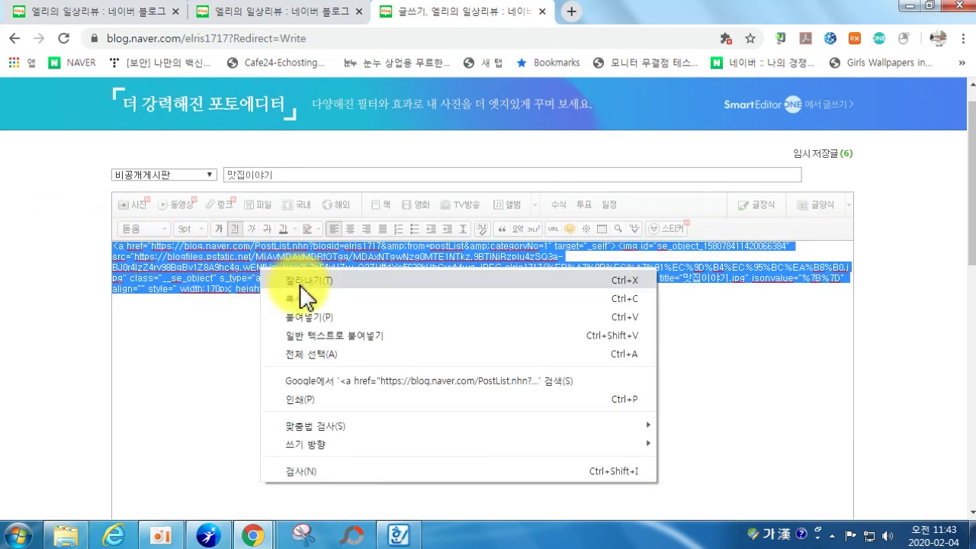
left_click(298, 297)
scroll(244, 328, "down", 10)
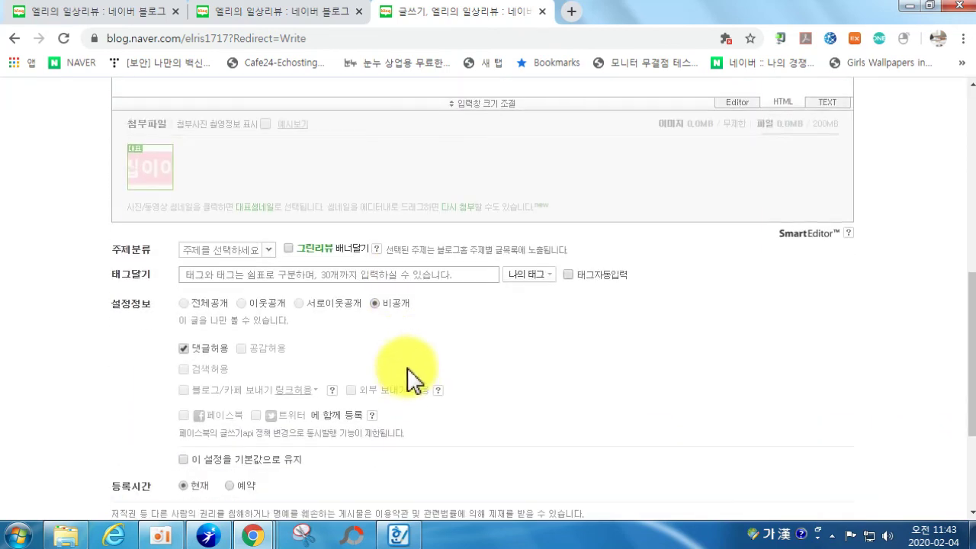
scroll(411, 416, "down", 3)
left_click(534, 401)
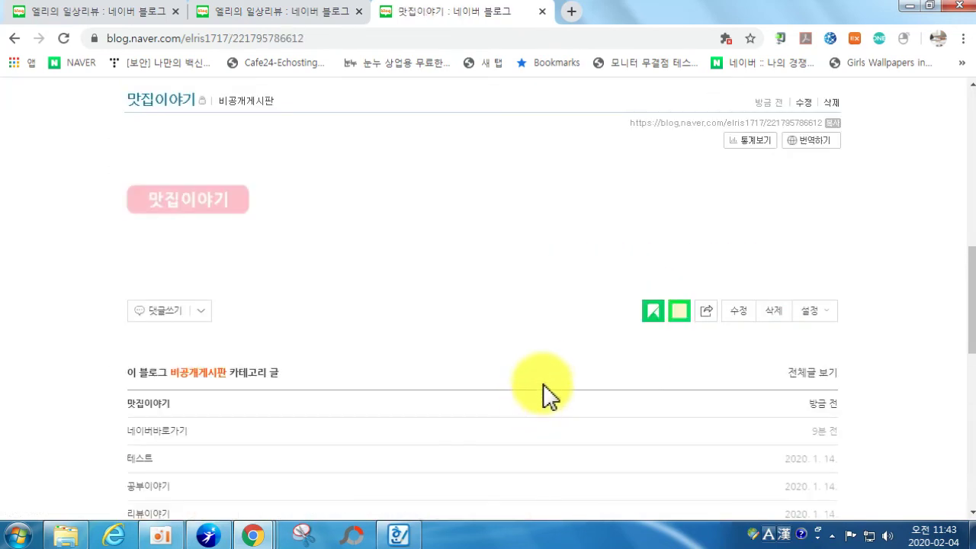
Consult instruction 14 in the Hangul document and open the 레이아웃·위젯 설정 page in the blog's administration in Chrome.
scroll(429, 318, "down", 10)
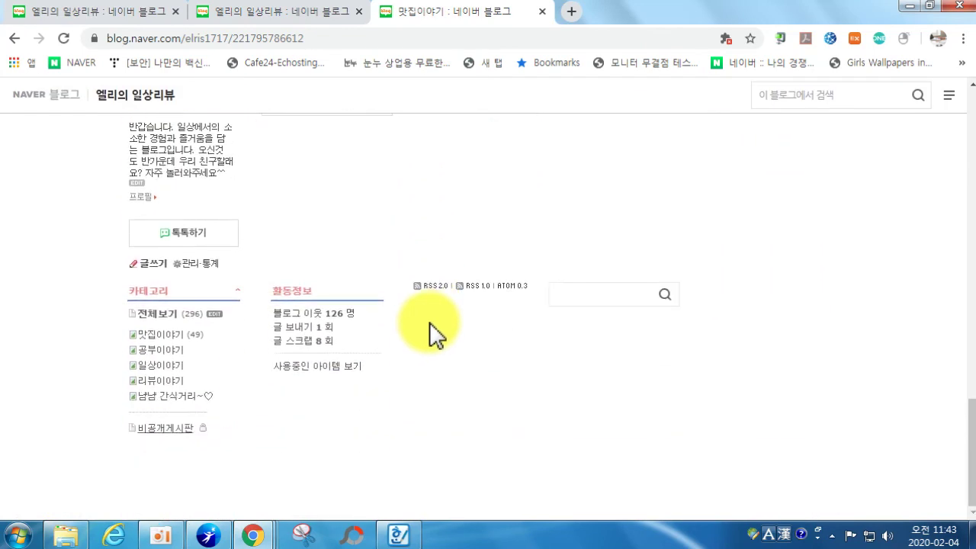
scroll(415, 328, "up", 3)
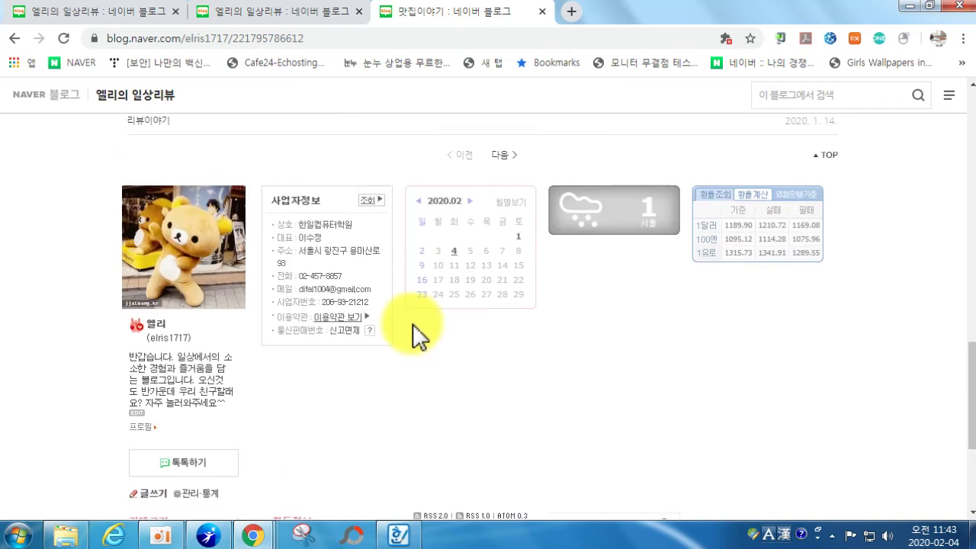
scroll(238, 458, "down", 1)
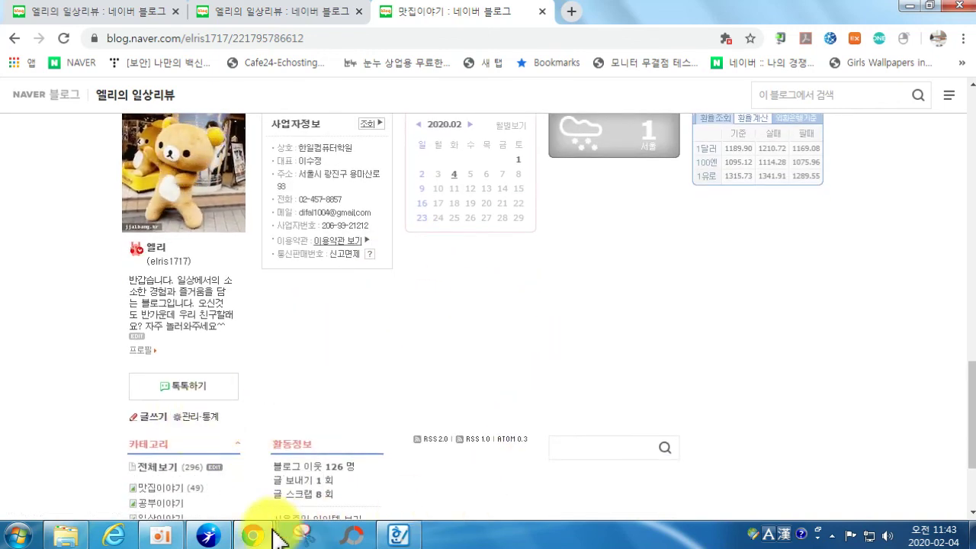
left_click(397, 535)
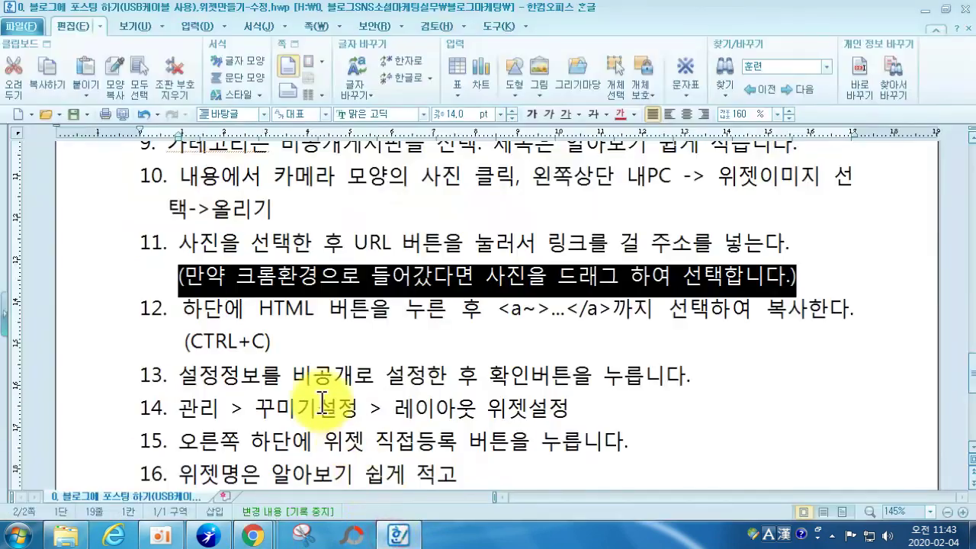
left_click(90, 418)
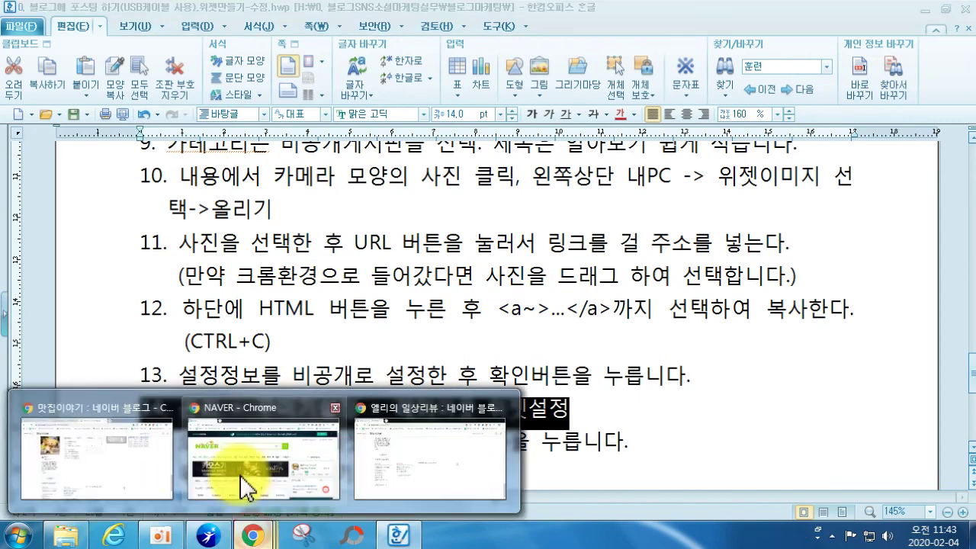
left_click(142, 403)
scroll(542, 206, "up", 10)
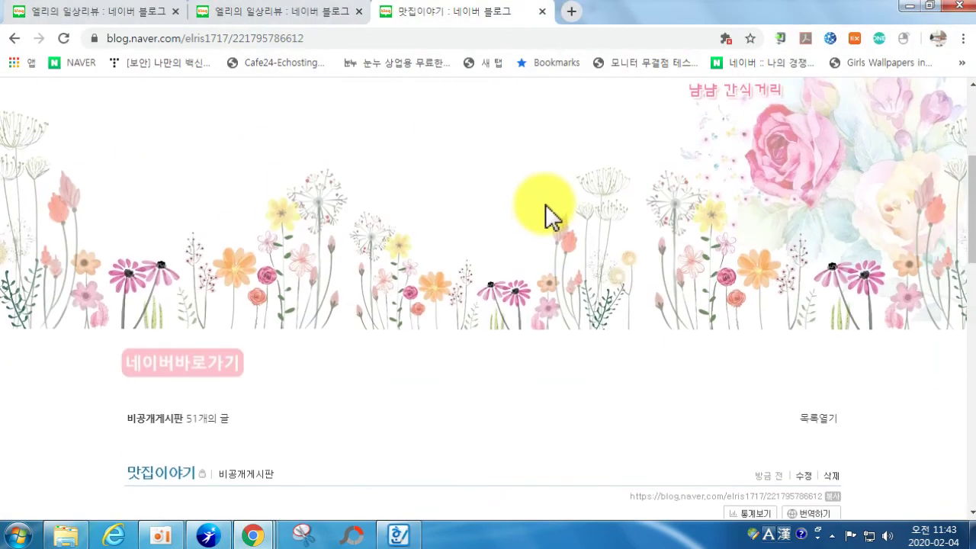
left_click(749, 93)
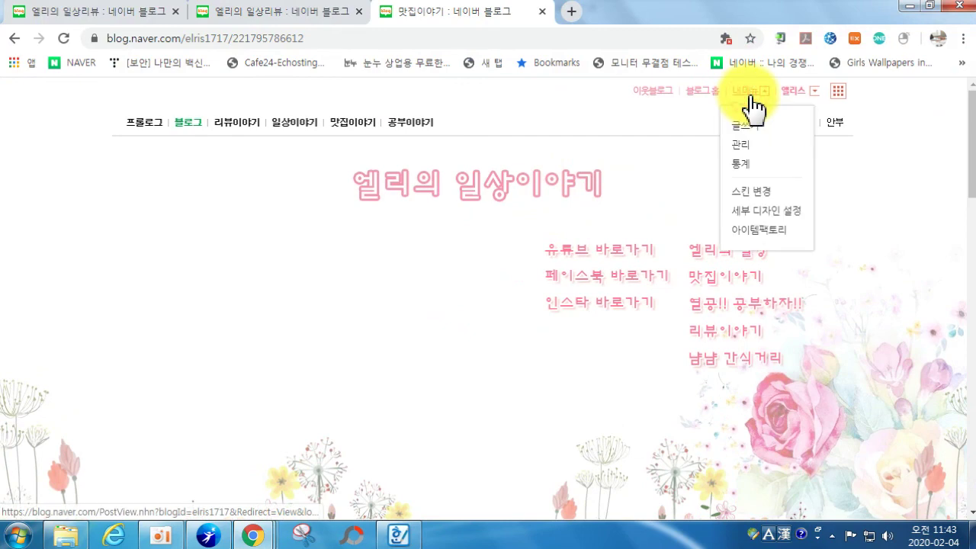
left_click(748, 124)
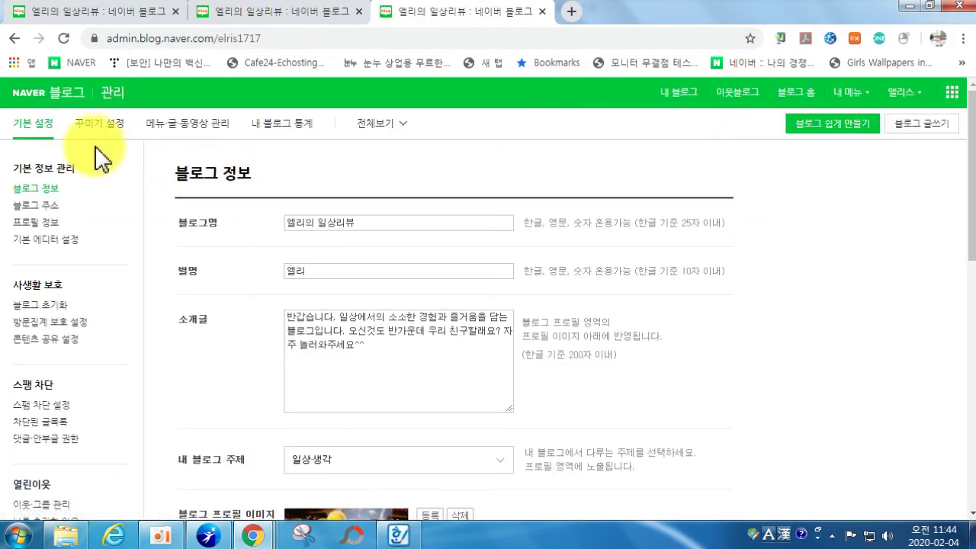
left_click(76, 123)
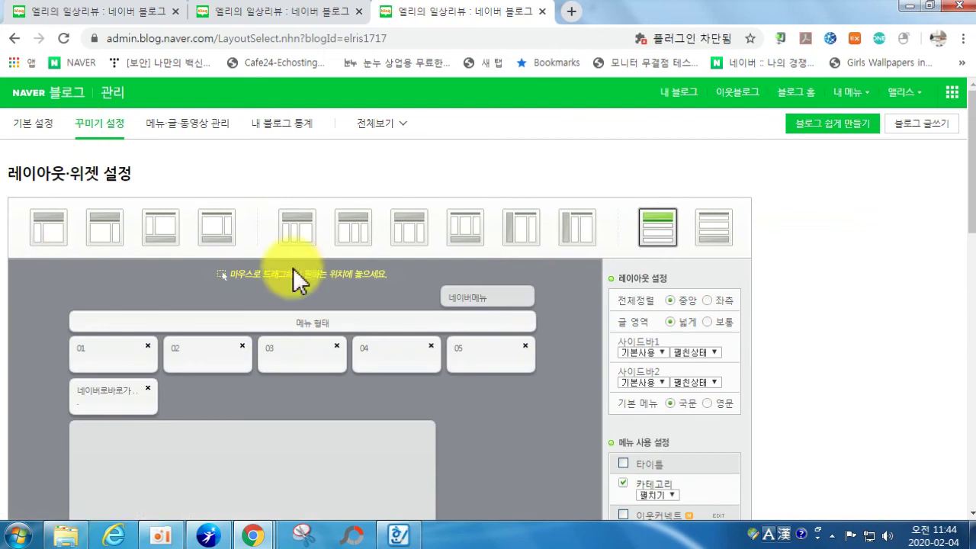
Register a custom widget named 맛집이야기 using the copied link code.
scroll(853, 294, "down", 6)
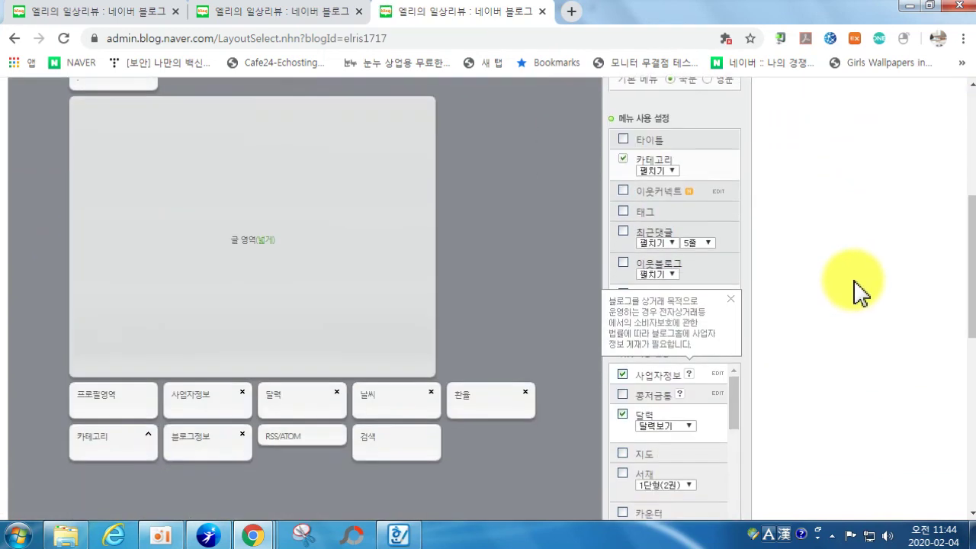
scroll(854, 293, "down", 1)
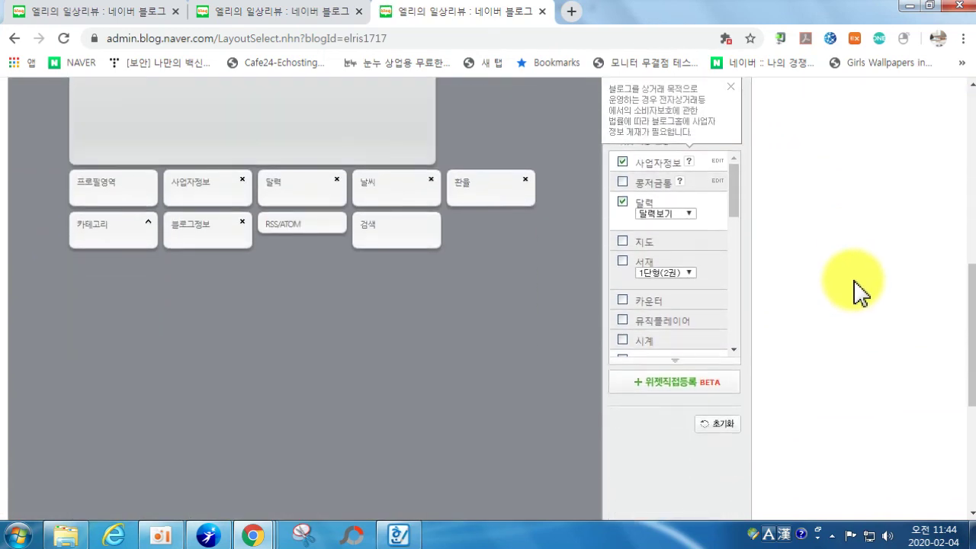
left_click(673, 383)
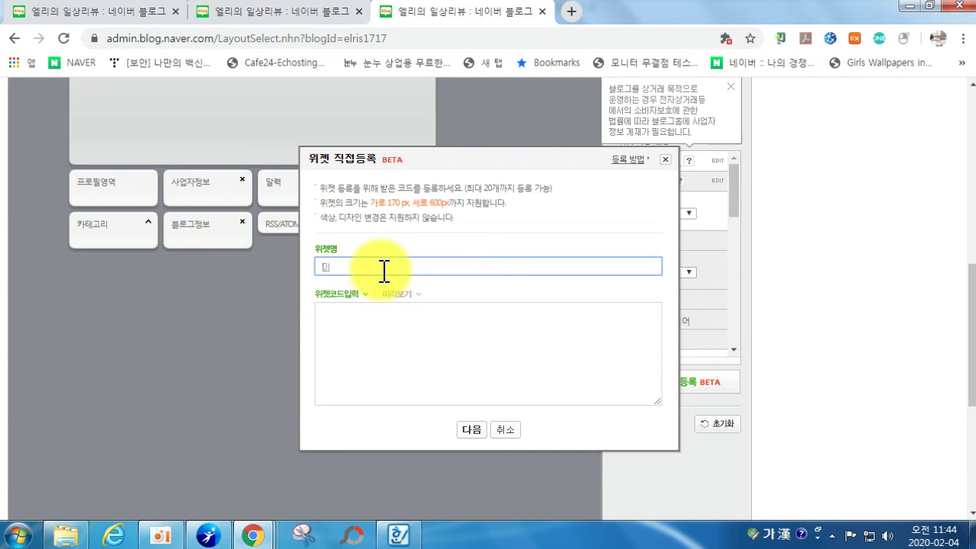
type("맛집이야기")
left_click(400, 330)
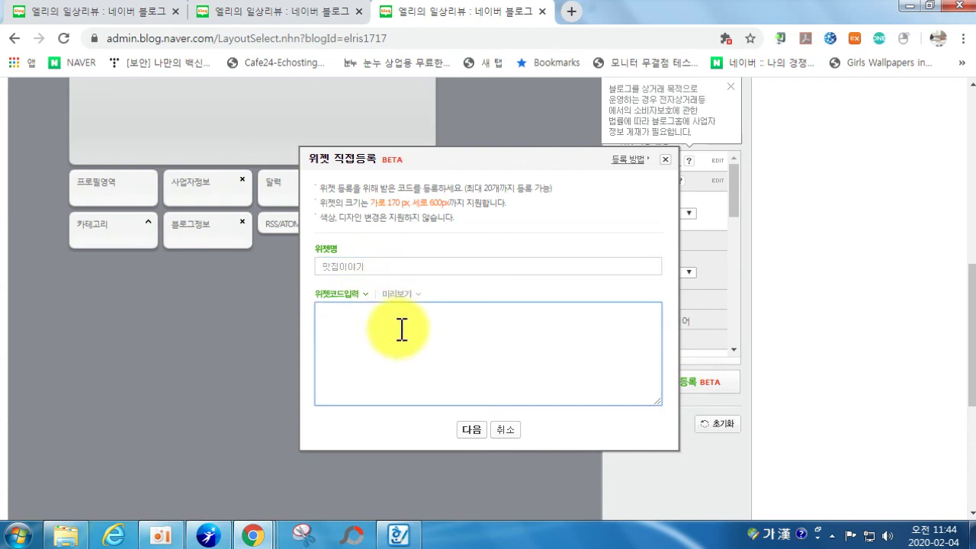
key("ctrl+v")
left_click(471, 430)
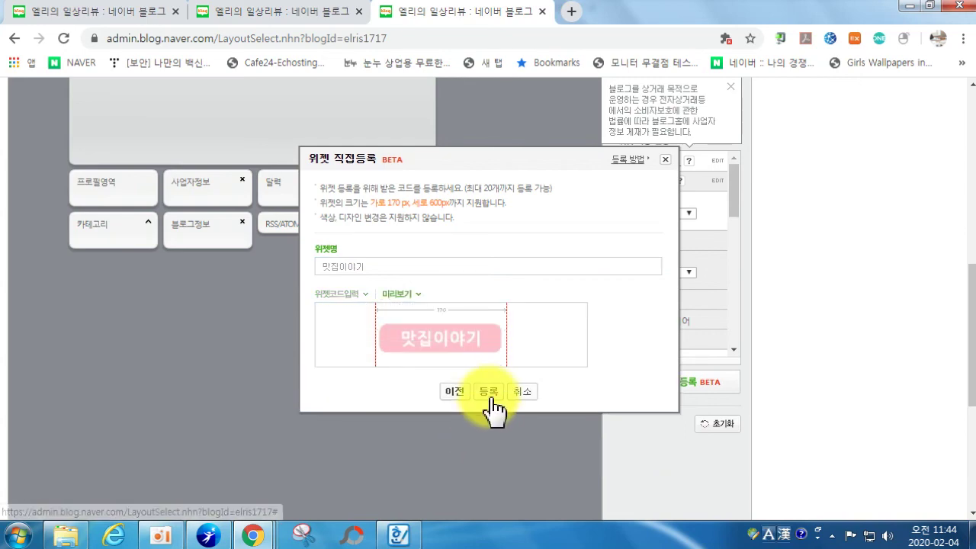
left_click(488, 392)
left_click(632, 128)
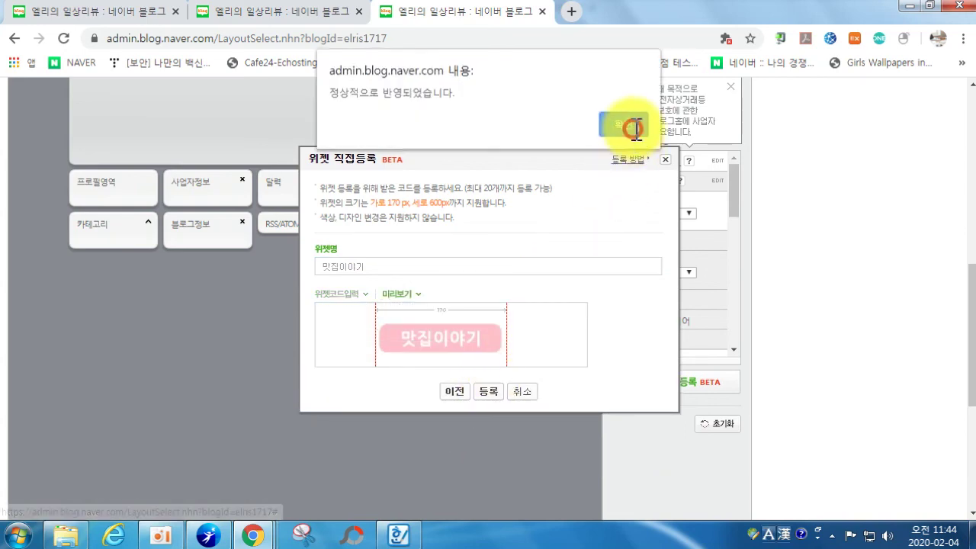
Place the 맛집이야기 widget beside the 네이버로바로가기 widget above the post area and apply the layout to the blog.
left_click_drag(501, 236, 218, 248)
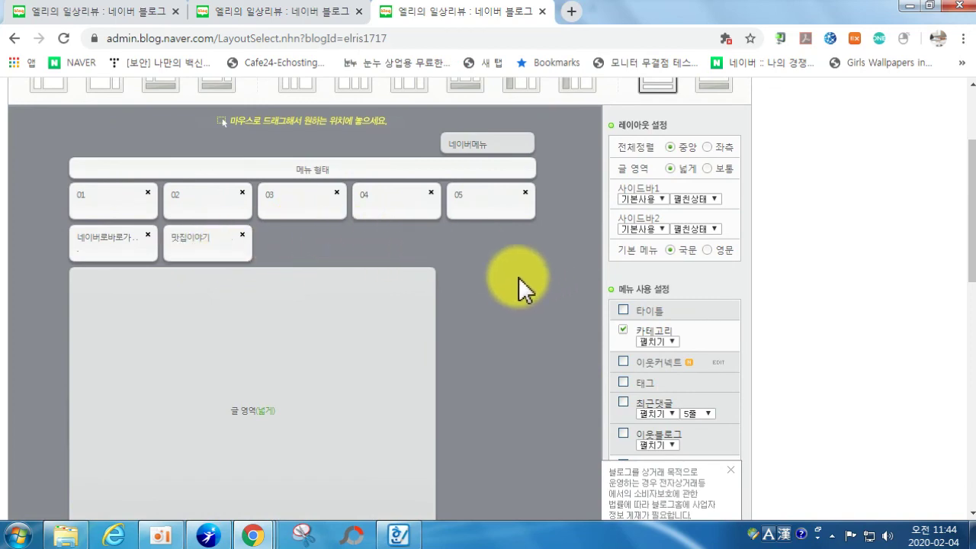
scroll(503, 321, "down", 8)
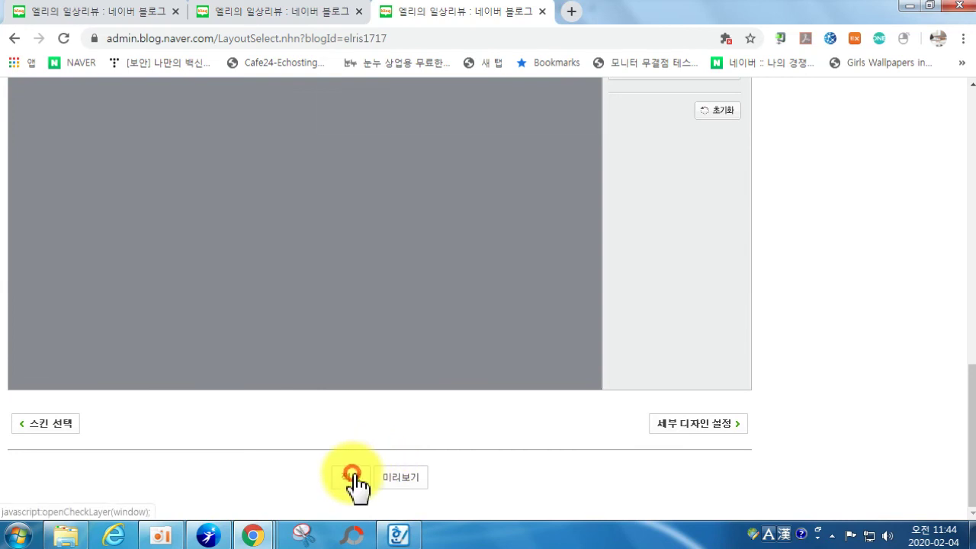
left_click(350, 477)
left_click(568, 128)
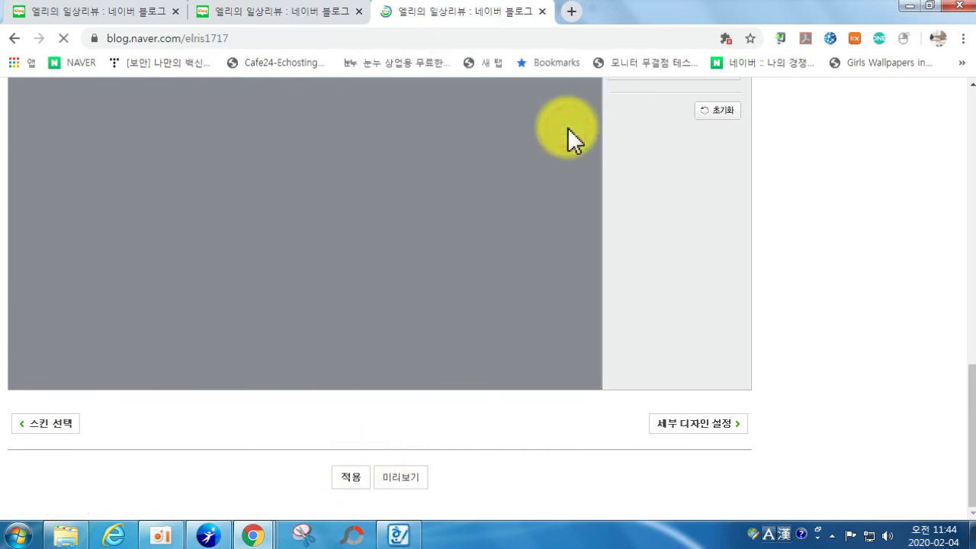
Test the 맛집이야기 widget on the blog and look through the category page it opens.
scroll(359, 267, "down", 5)
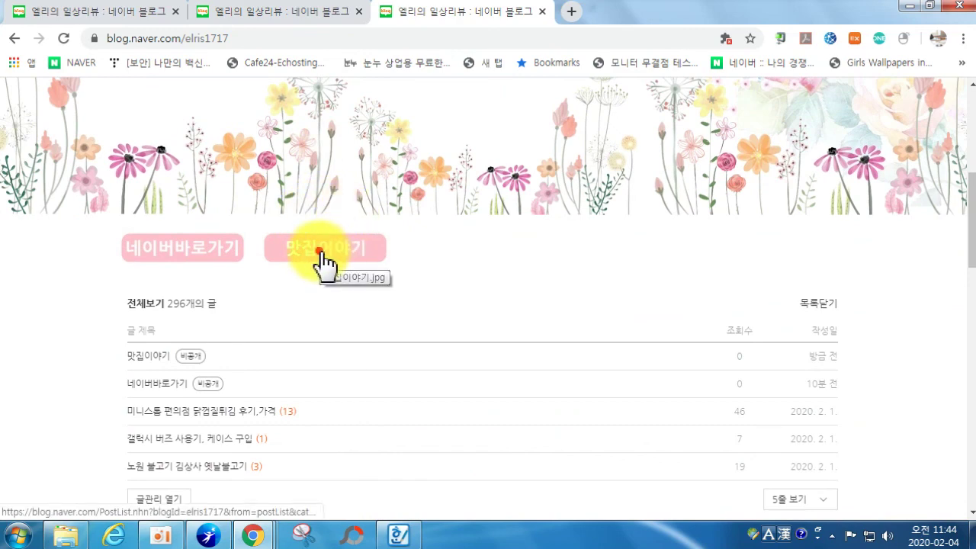
left_click(321, 256)
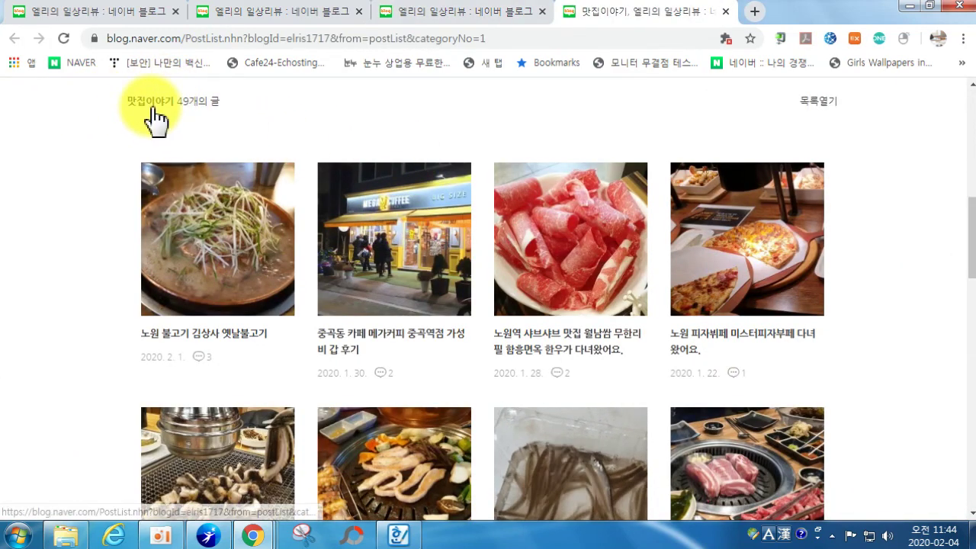
scroll(102, 305, "down", 5)
scroll(122, 339, "down", 3)
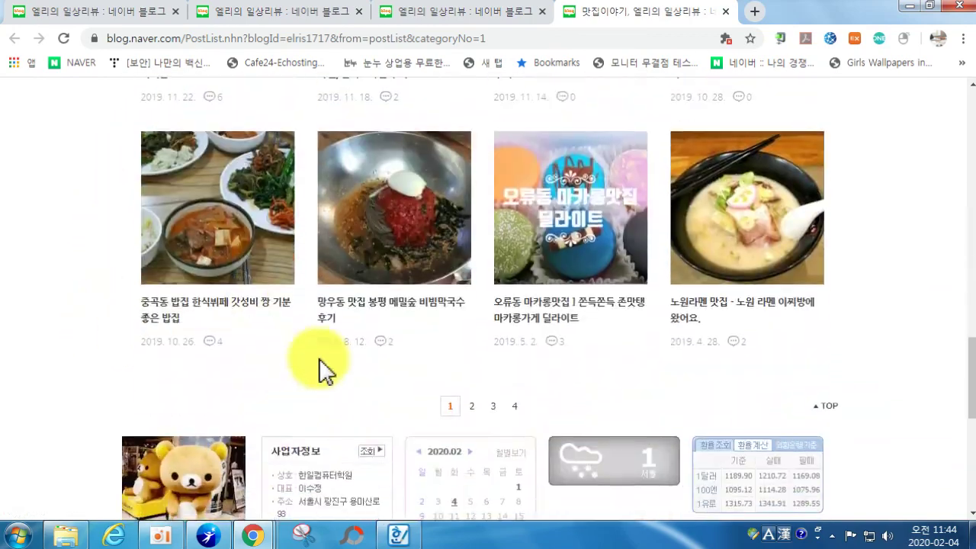